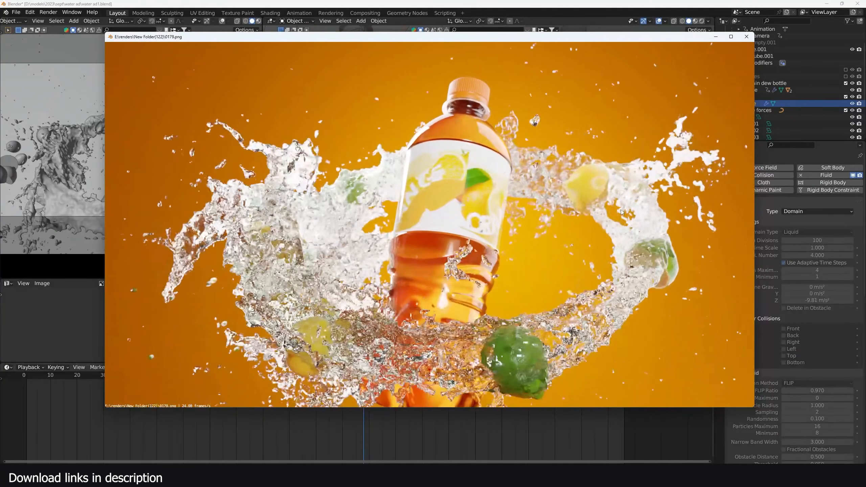
mouse_move(609, 214)
mouse_down()
mouse_move(559, 210)
mouse_move(613, 204)
mouse_up()
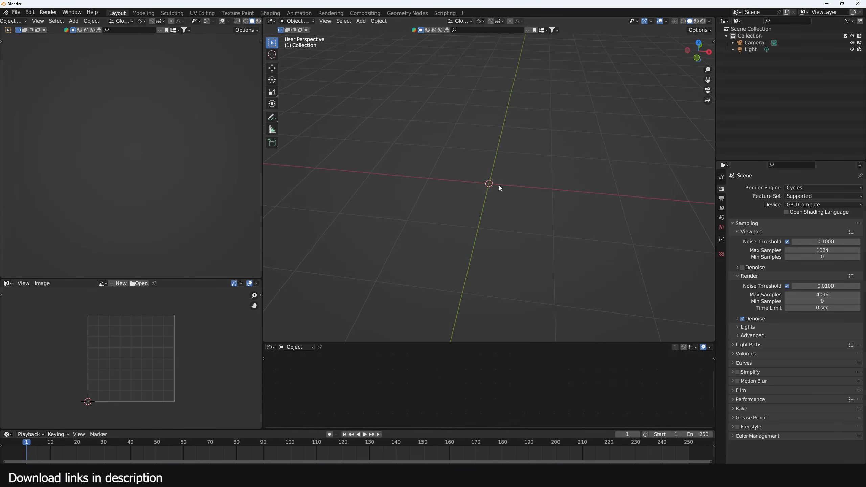
Add a Bezier circle with a 1 m radius at the world origin, working from the front view.
key(KP_1)
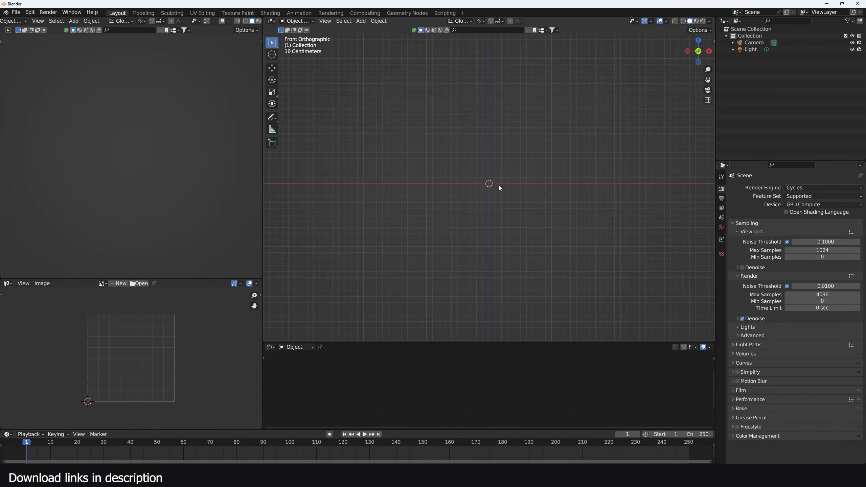
key(shift+a)
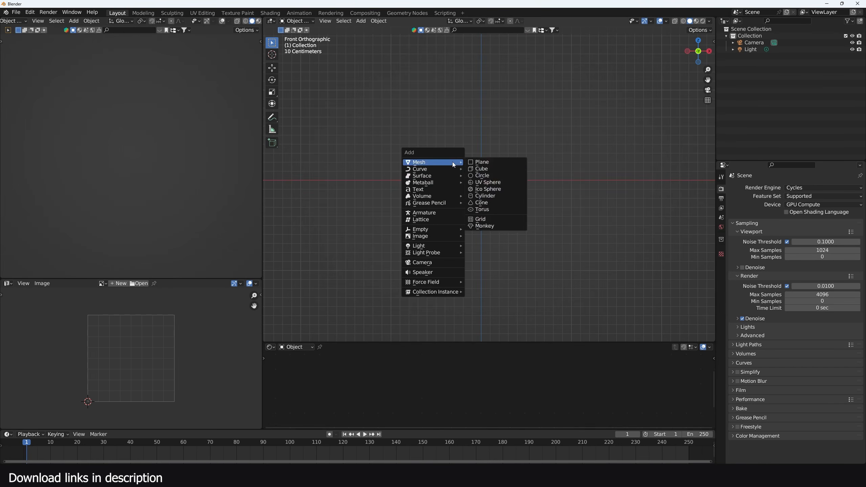
mouse_move(439, 170)
click(491, 177)
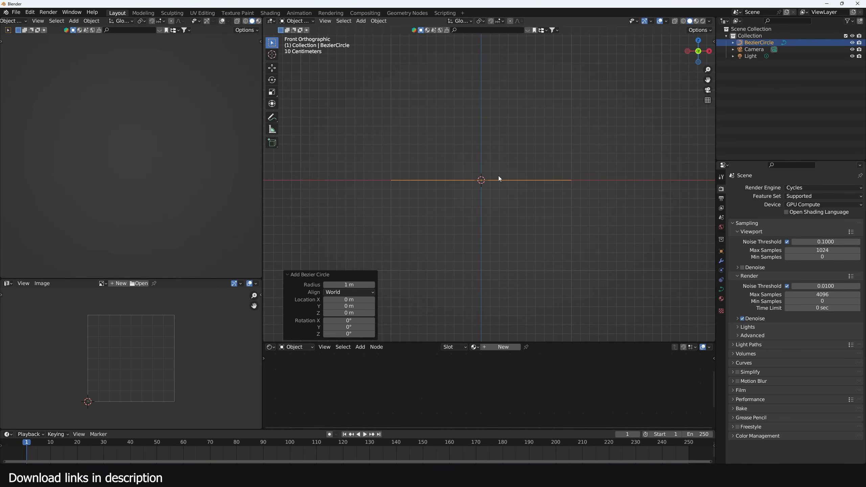
Add a 2 m cube at the origin and display the main 3D view as wireframe.
key(shift+a)
mouse_move(502, 147)
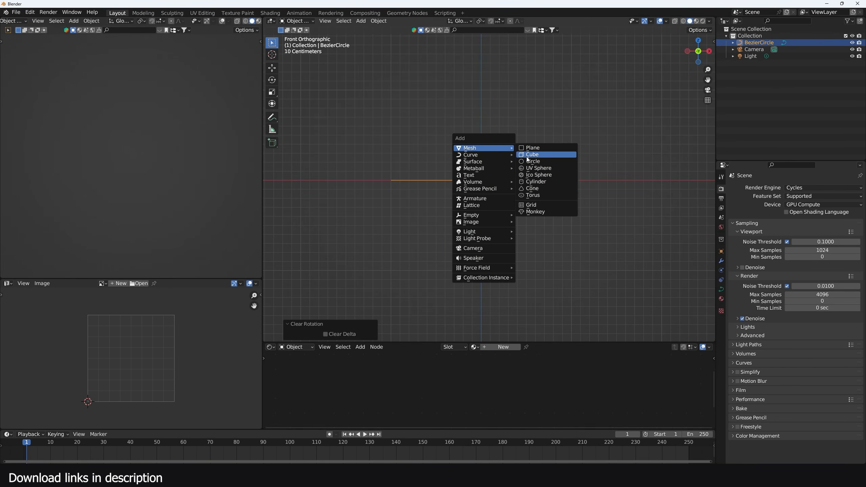
click(529, 155)
middle_drag(529, 173, 560, 182)
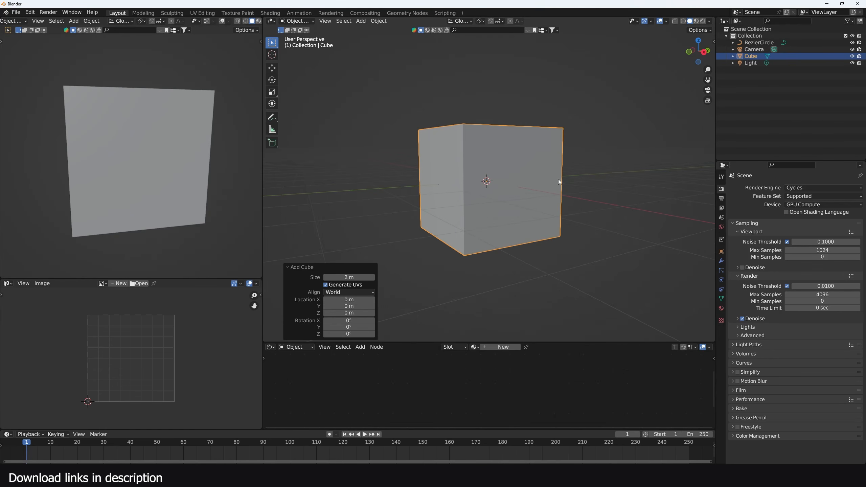
key(z)
click(419, 167)
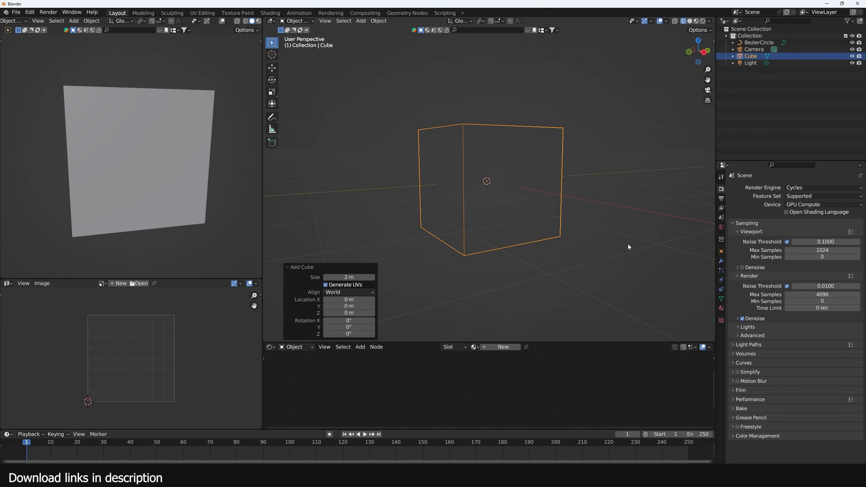
Give the cube fluid physics of type Domain and set its domain type to Liquid.
click(722, 280)
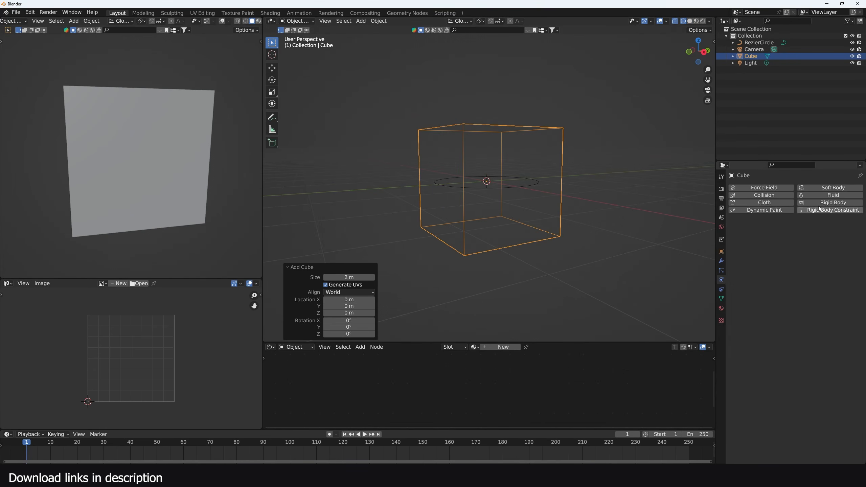
click(826, 195)
click(829, 233)
click(813, 243)
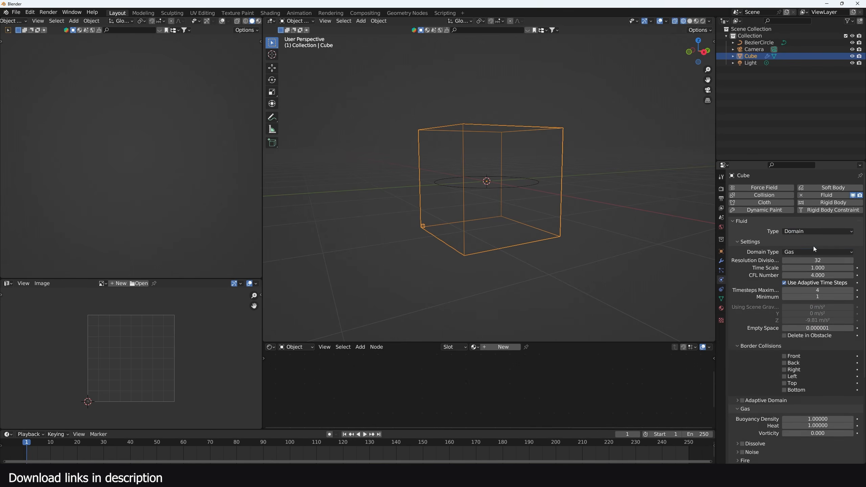
click(804, 253)
click(818, 268)
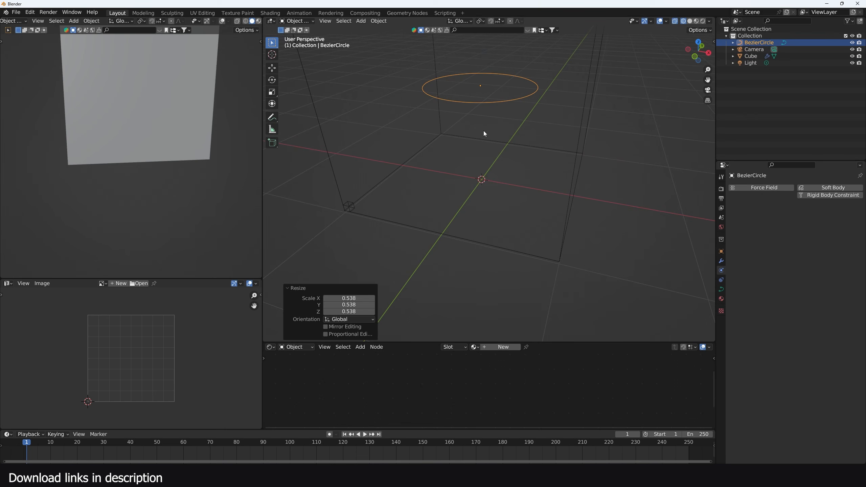
Snap the 3D cursor to the Bezier circle and add a 2 m plane there.
key(shift+s)
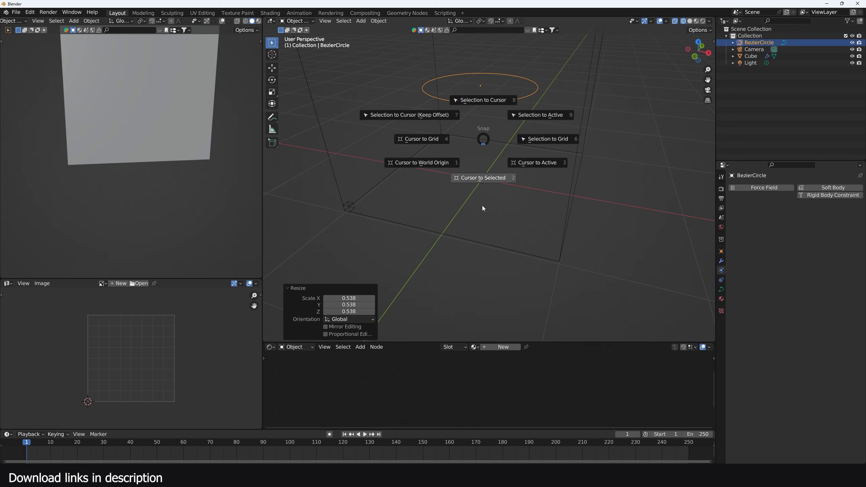
click(482, 204)
key(shift+a)
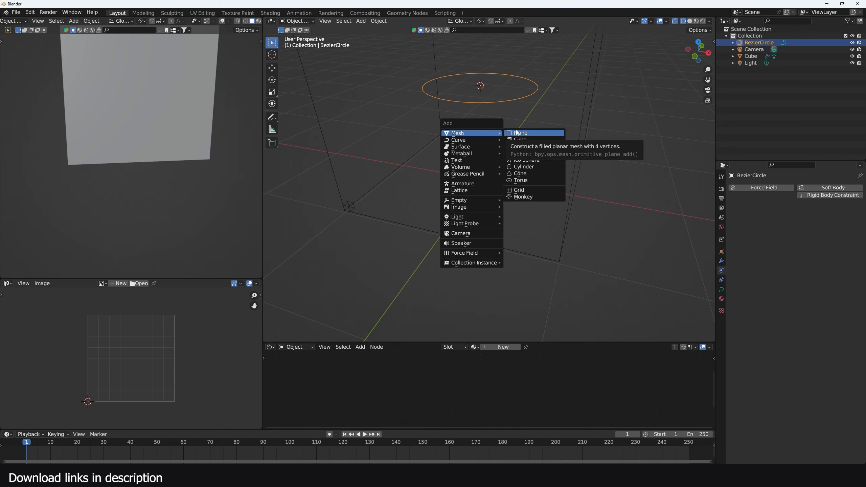
click(517, 133)
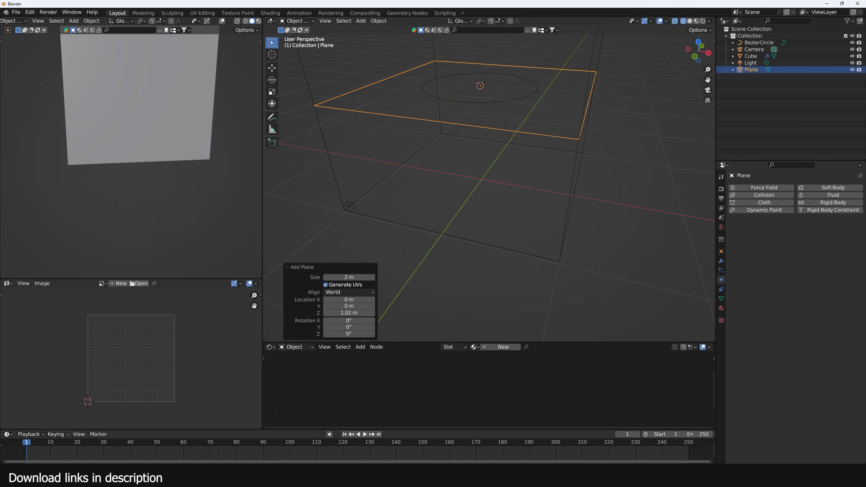
Review the rendered bottle splash animation as a reference and minimise its player window.
mouse_move(302, 477)
click(301, 447)
drag(484, 256, 600, 285)
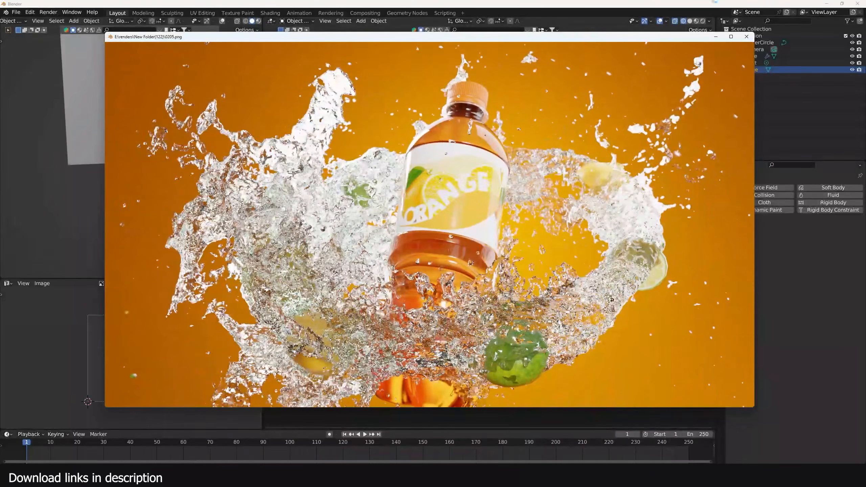
click(716, 36)
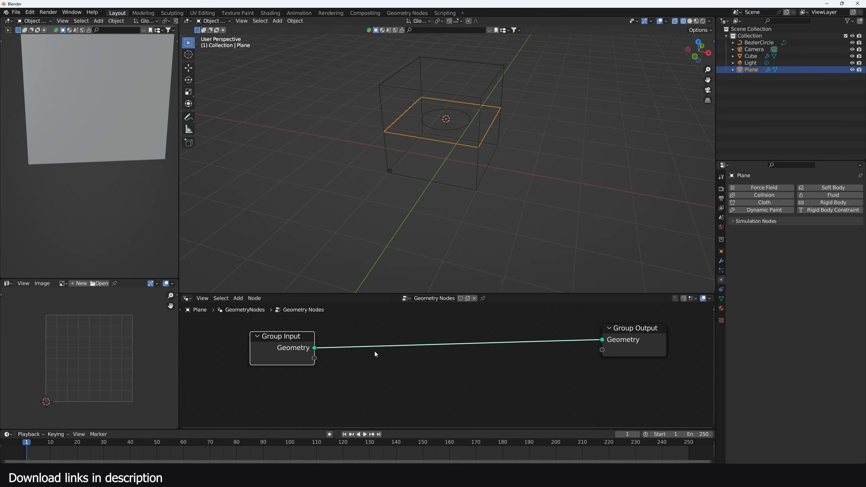
Add a Curve Circle node to the plane's geometry nodes and feed it into a new Curve to Mesh node.
key(shift+a)
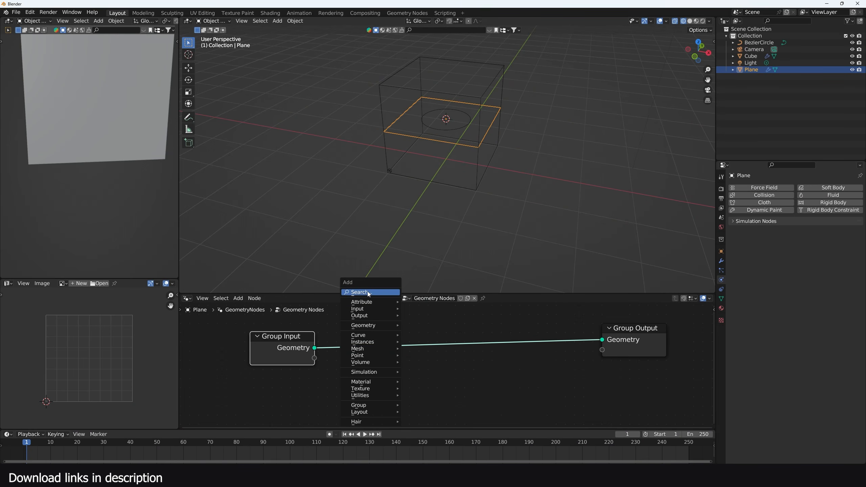
text(curve c)
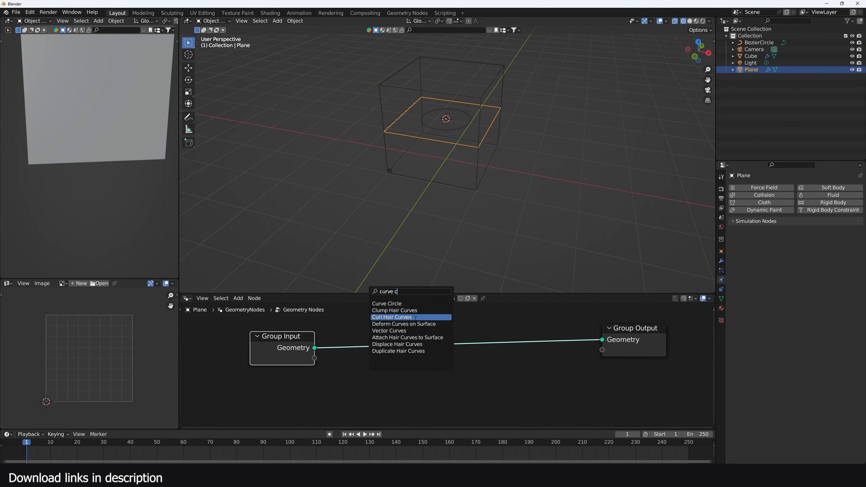
click(389, 303)
key(shift+a)
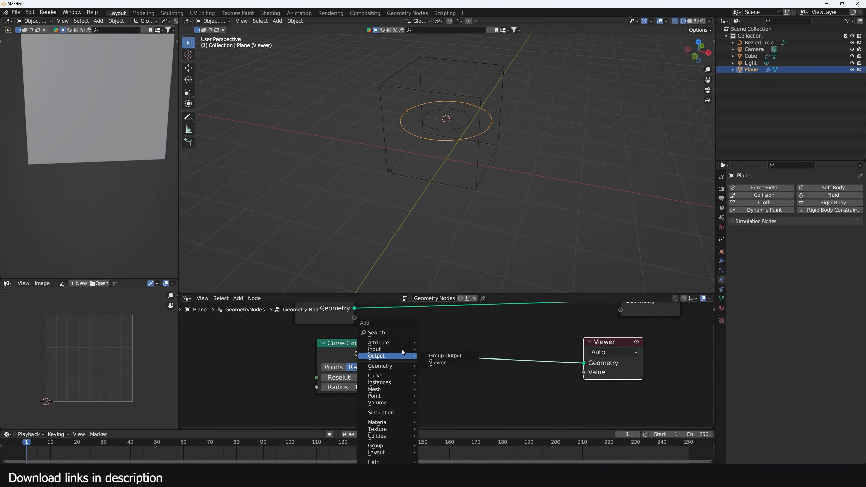
text(curve to m)
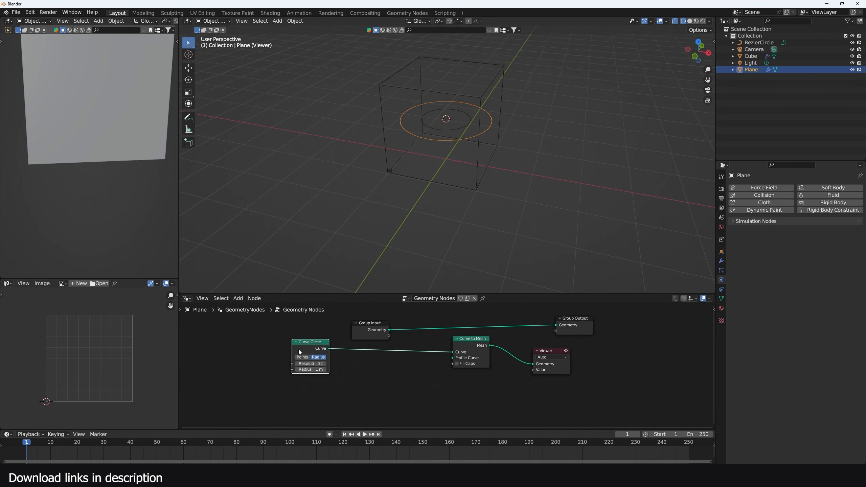
Duplicate the Curve Circle node, connect the copy to Curve to Mesh's Profile Curve input and set its resolution to 14.
middle_drag(299, 350, 309, 344)
key(shift+d)
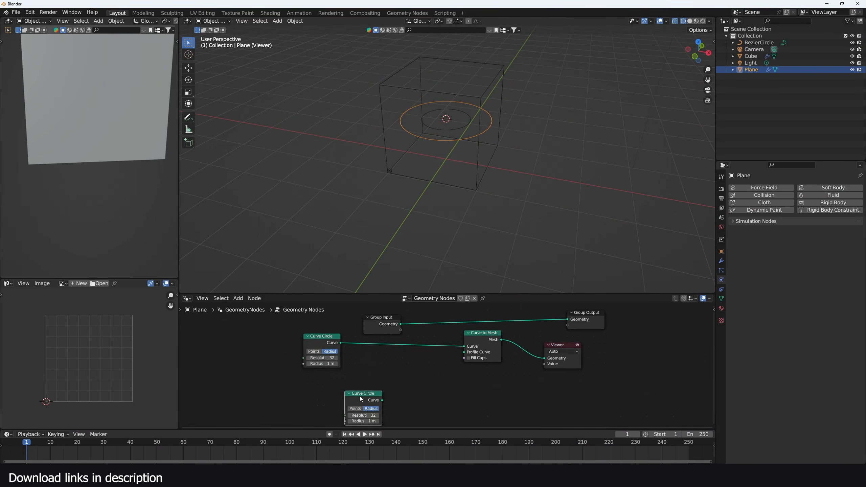
drag(463, 349, 468, 353)
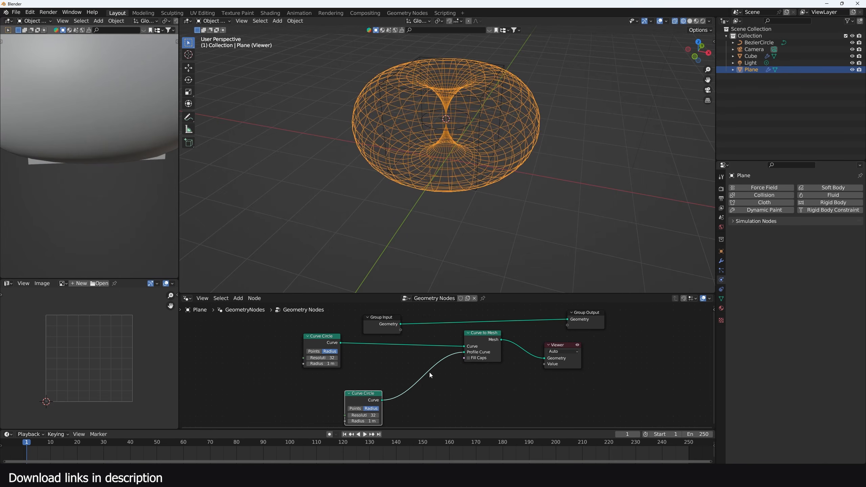
middle_drag(429, 372, 435, 363)
drag(384, 384, 358, 384)
Insert a Transform Geometry node after the profile Curve Circle and set that circle's radius to 0.18 m.
key(shift+a)
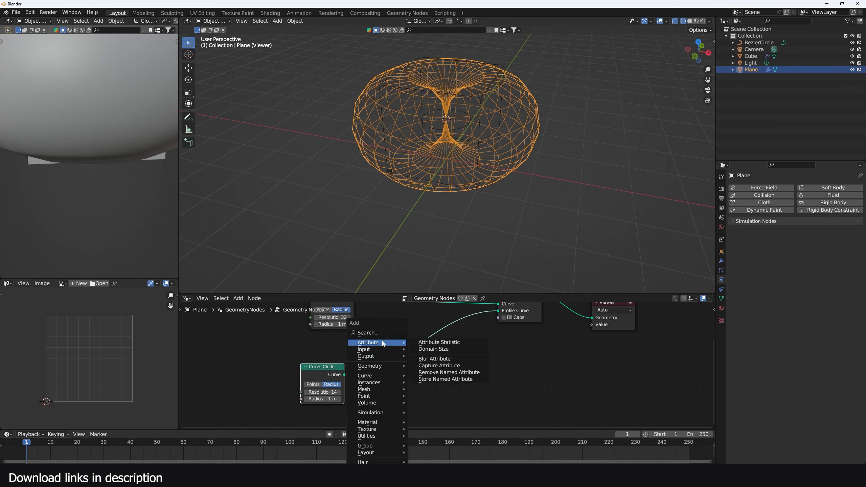
click(388, 333)
text(t)
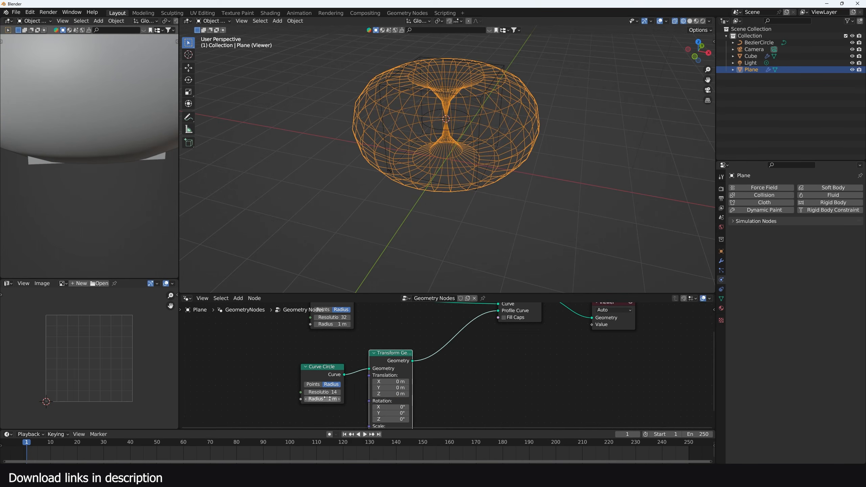
drag(328, 399, 301, 399)
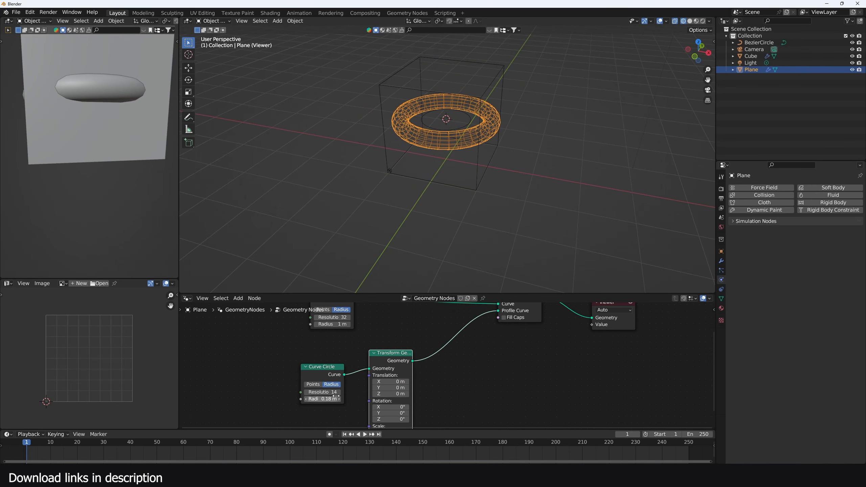
Set the profile transform's X scale to 0.340 and switch the main 3D view to solid shading.
middle_drag(423, 380, 437, 341)
drag(412, 394, 379, 393)
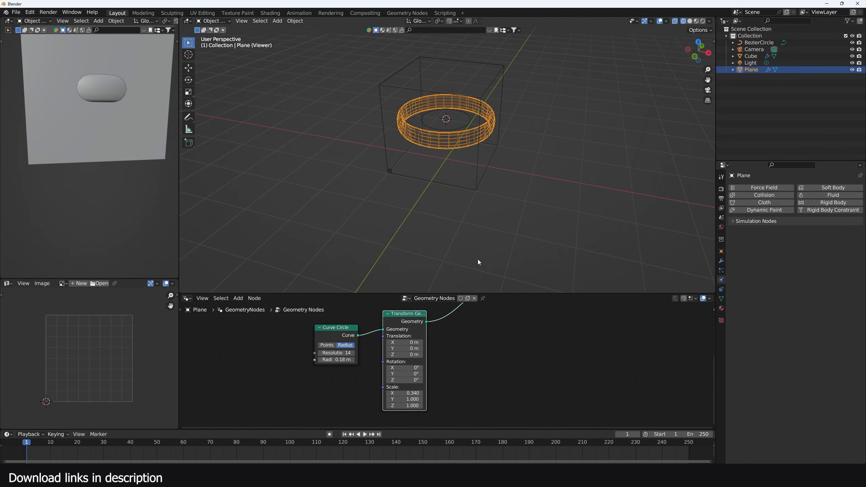
key(shift+z)
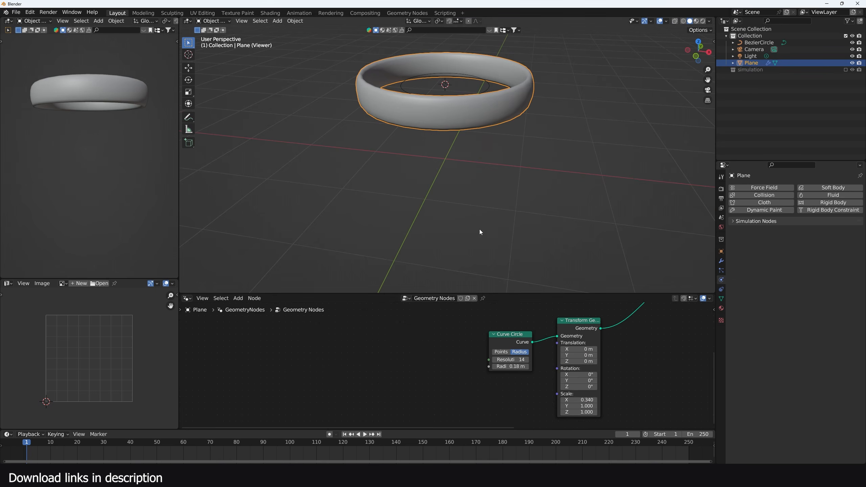
Insert a Set Curve Tilt node between the 1 m Curve Circle and the Curve to Mesh node.
middle_drag(614, 318, 516, 354)
scroll(517, 355, down, 1)
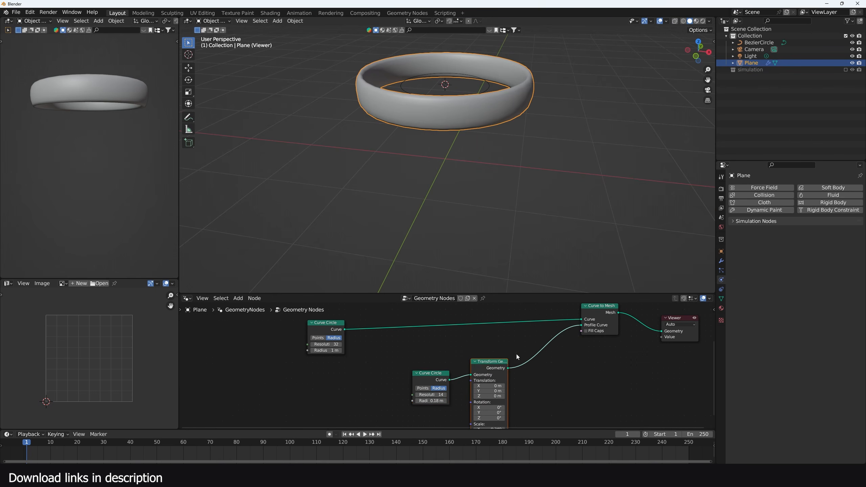
drag(516, 355, 395, 406)
key(shift+a)
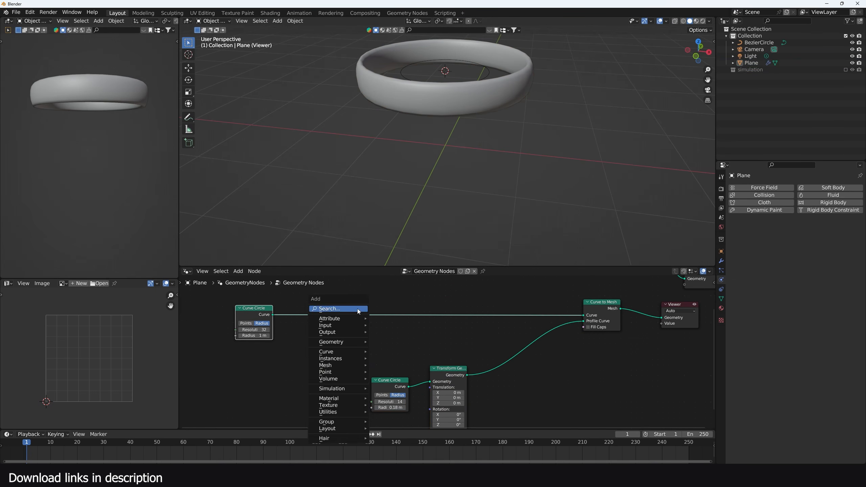
click(358, 310)
text(tilt)
click(392, 329)
click(425, 319)
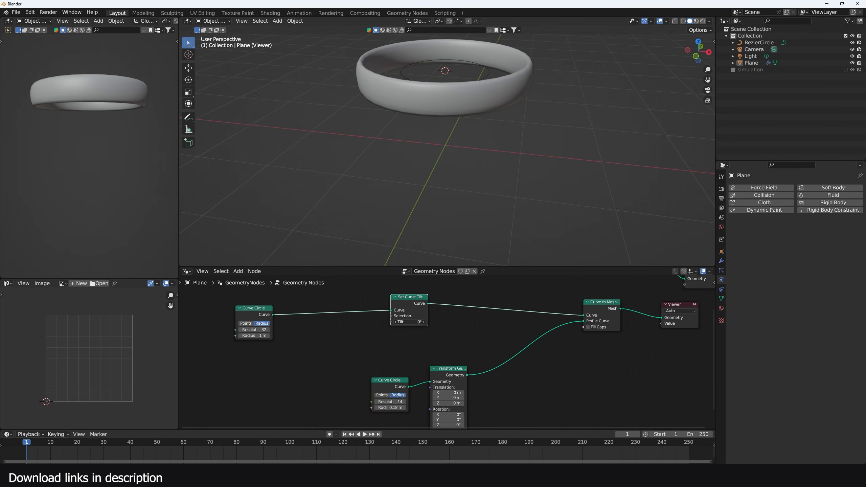
mouse_move(409, 321)
mouse_down()
mouse_move(437, 321)
mouse_move(404, 322)
mouse_up()
key(ctrl+z)
Add a Spline Parameter node and connect its Factor output to the Tilt input of Set Curve Tilt.
key(shift+a)
click(285, 331)
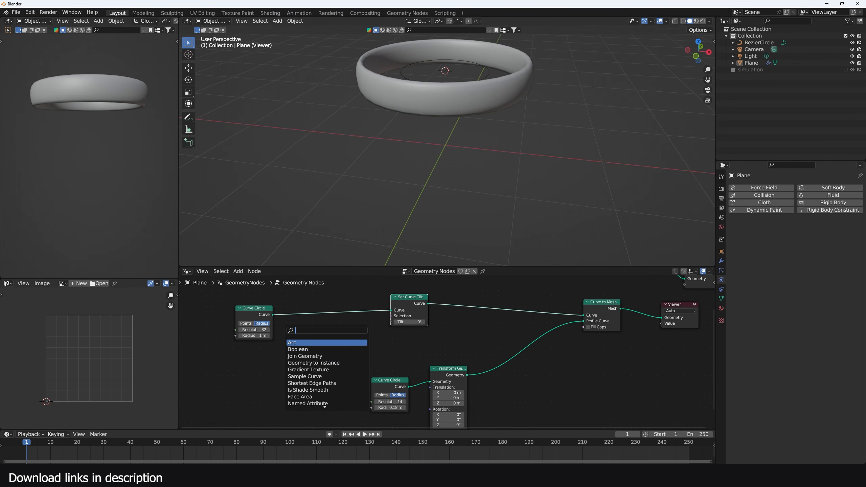
text(spline p)
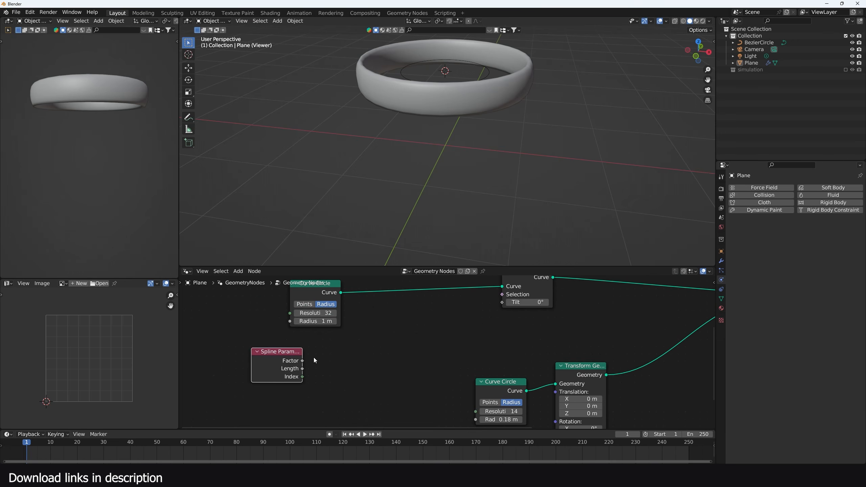
drag(302, 361, 505, 304)
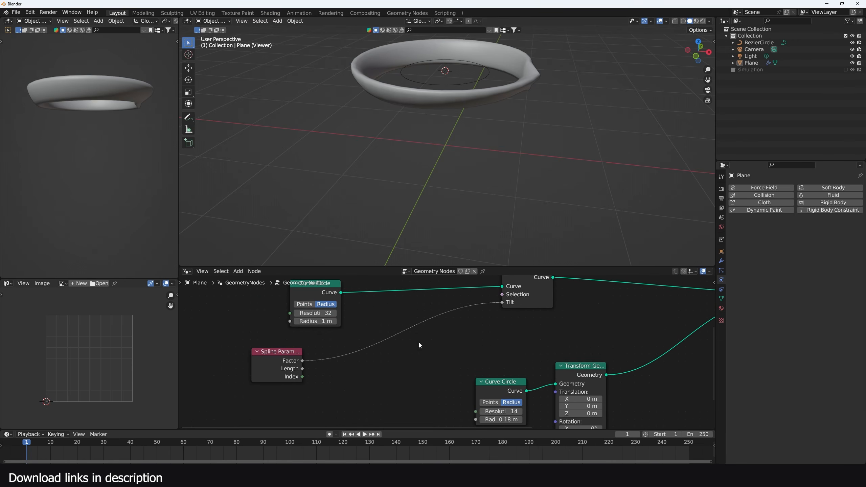
Insert a Math node set to Multiply between the spline factor and the tilt, with a multiplier of 20.300.
scroll(461, 359, down, 2)
key(shift+a)
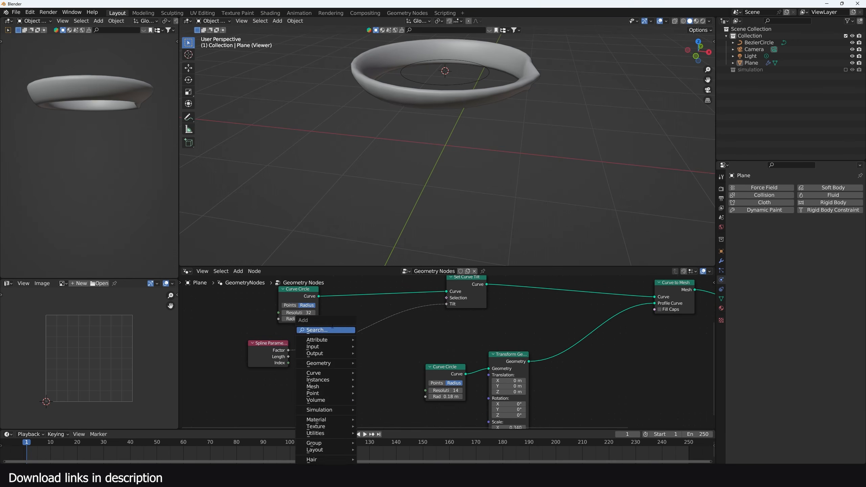
text(math)
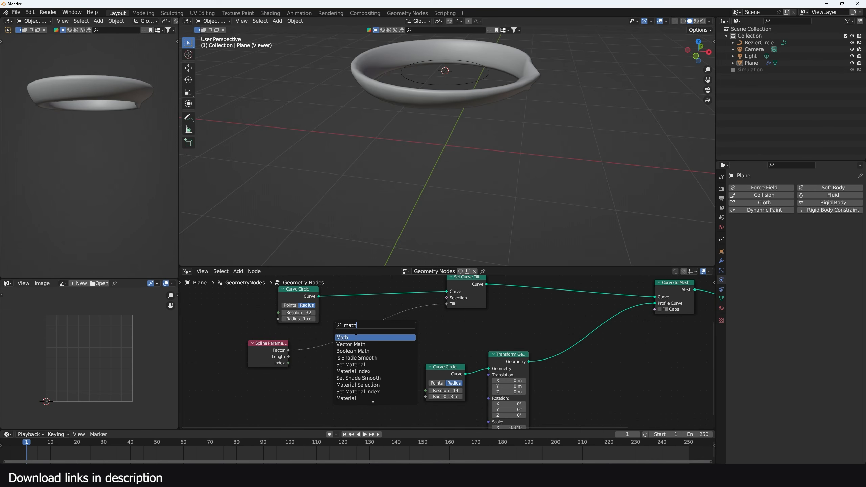
click(356, 338)
click(357, 338)
click(361, 337)
click(354, 361)
drag(365, 357, 443, 319)
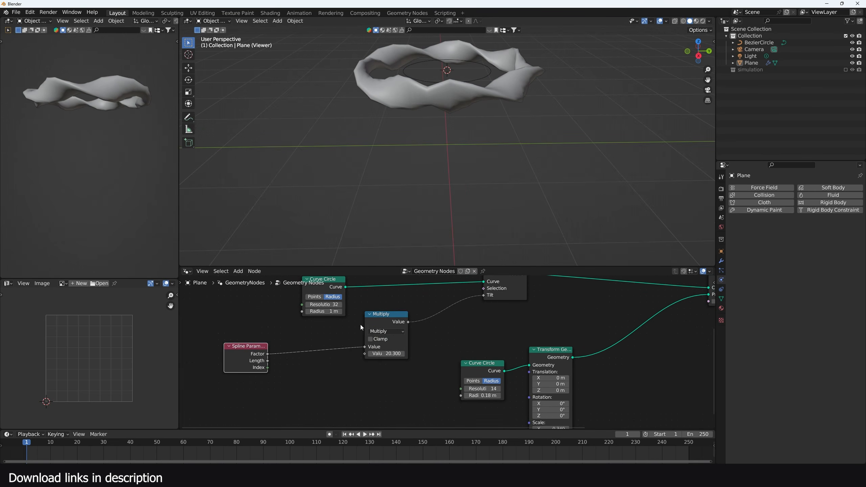
Insert an Add math node between the Multiply node and the Tilt input, with a value of -0.370.
drag(360, 324, 302, 336)
key(shift+a)
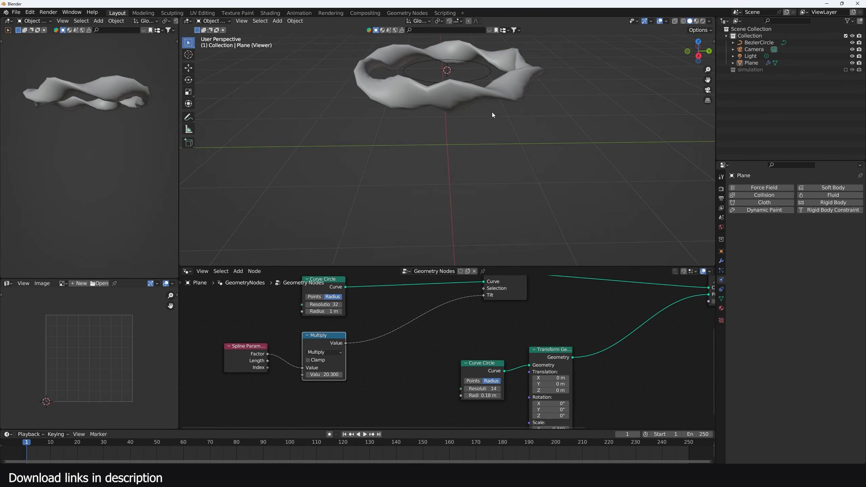
middle_drag(492, 115, 474, 128)
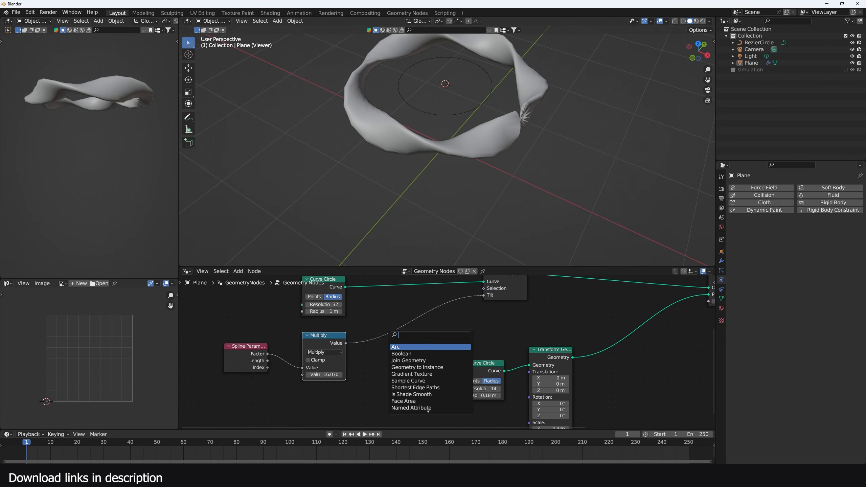
text(math)
click(406, 347)
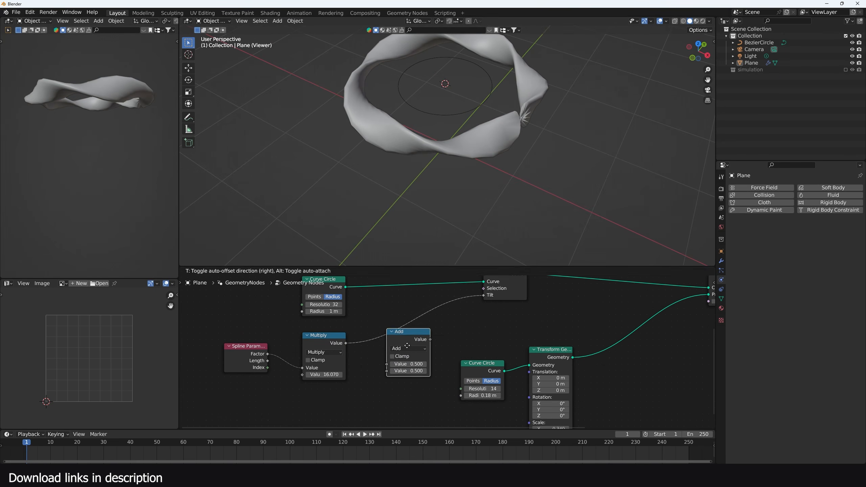
click(406, 344)
mouse_move(406, 368)
mouse_down()
mouse_move(430, 367)
mouse_move(394, 368)
mouse_move(405, 368)
mouse_up()
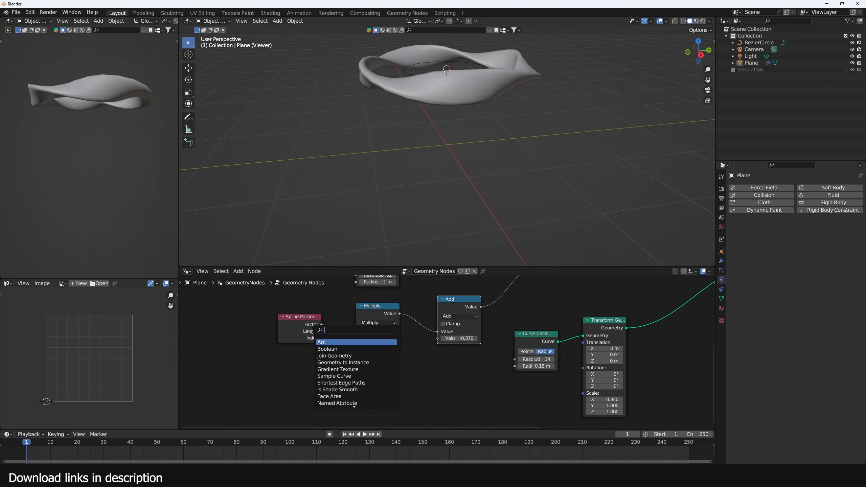
Add a Scene Time node, connect its Seconds output to the Add node's second value, and preview the animation.
text(time)
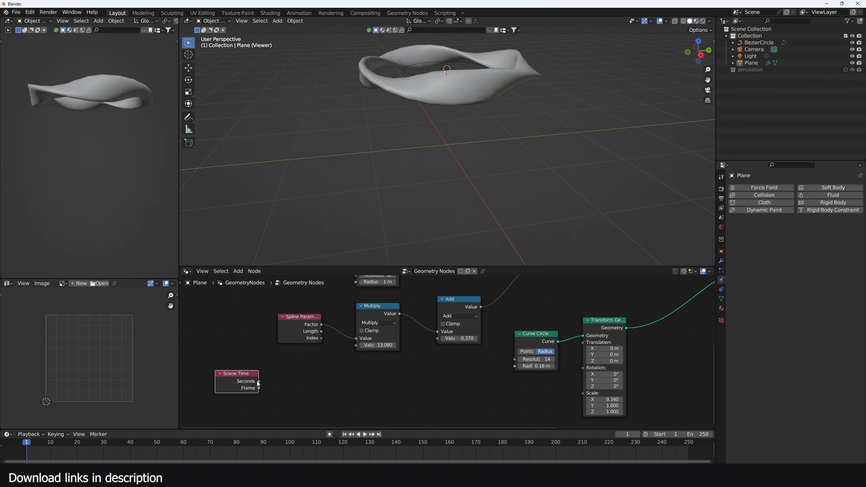
key(space)
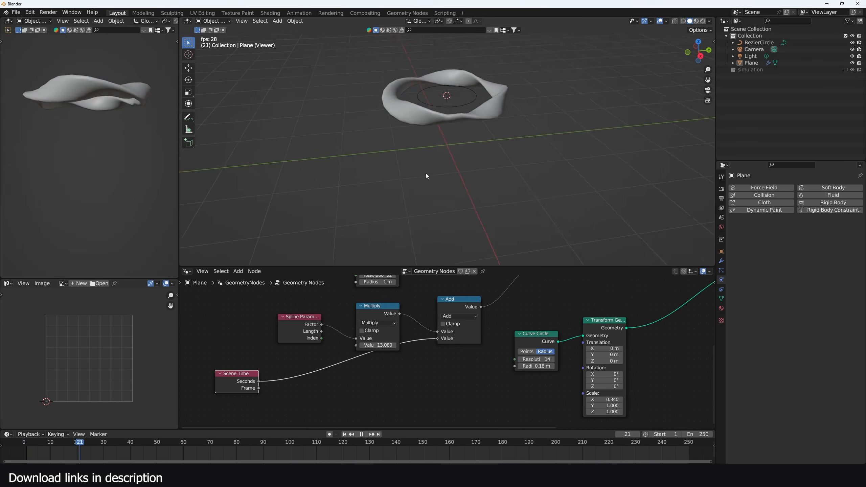
key(Escape)
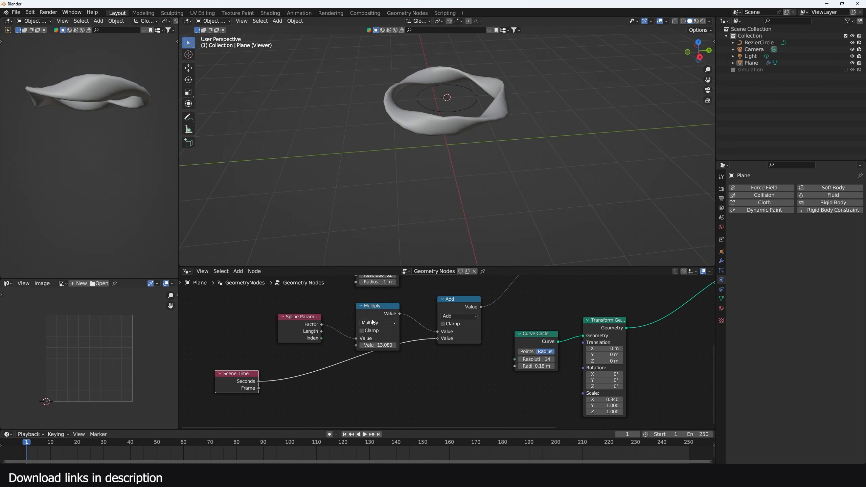
Insert a duplicated Multiply node between Scene Time and Add, set its multiplier to 3, and play the animation.
key(shift+d)
click(324, 370)
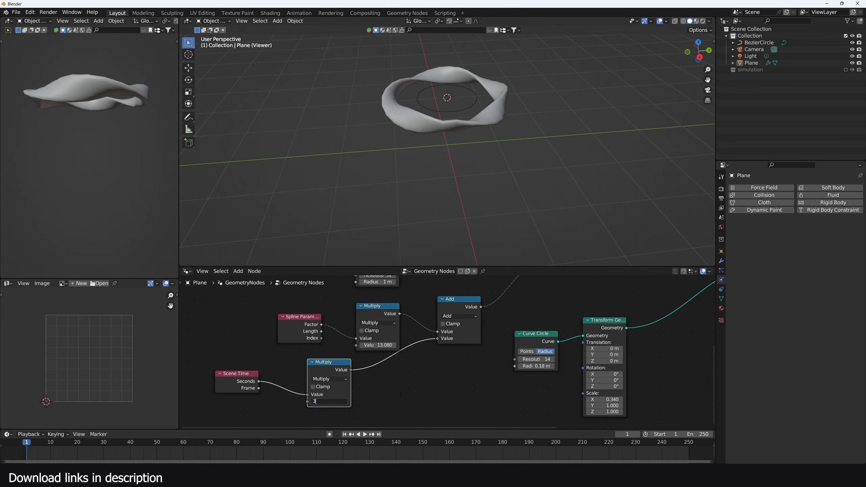
key(Return)
key(space)
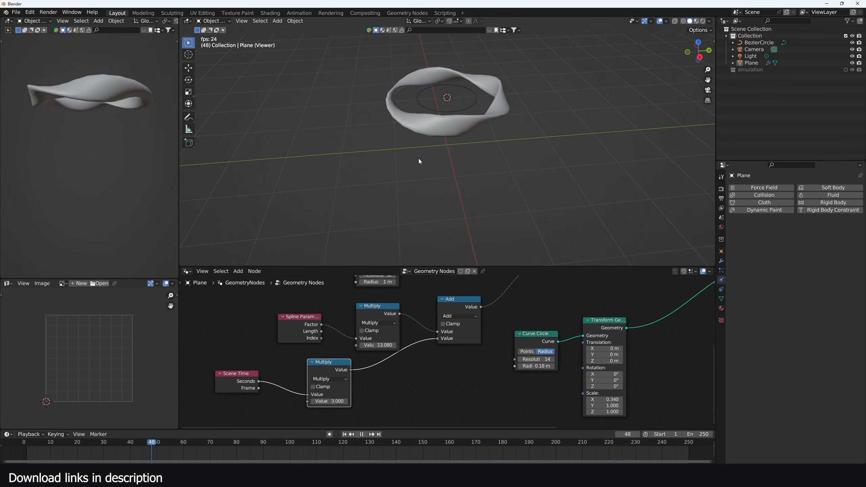
key(Escape)
Move the Group Input node beside the ring's nodes and connect it to the time multiplier and both Curve Circle radii.
scroll(423, 334, down, 2)
scroll(365, 323, down, 11)
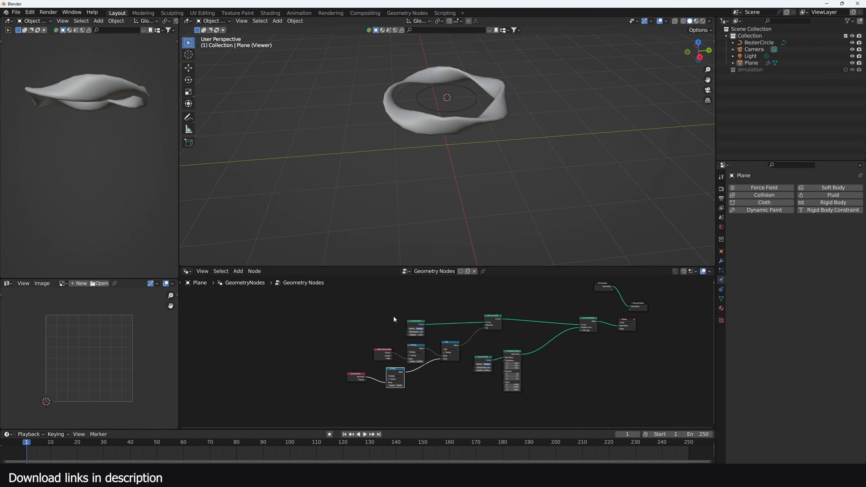
drag(559, 305, 340, 352)
scroll(342, 352, up, 5)
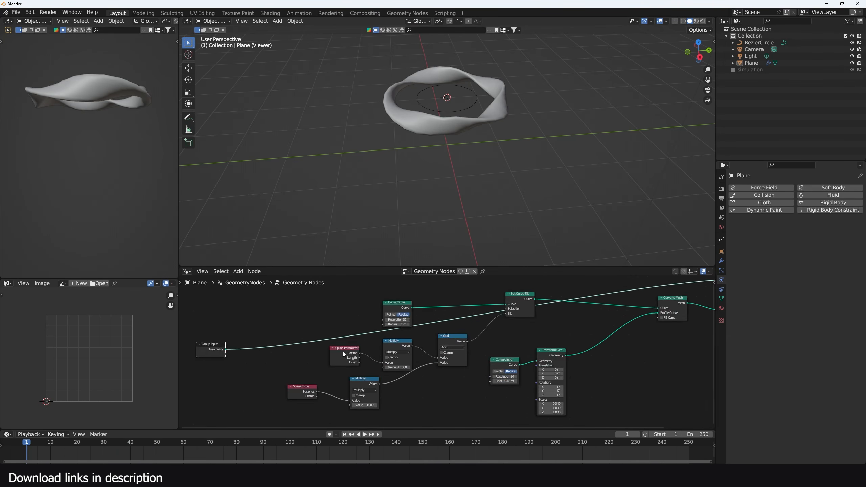
drag(397, 382, 271, 333)
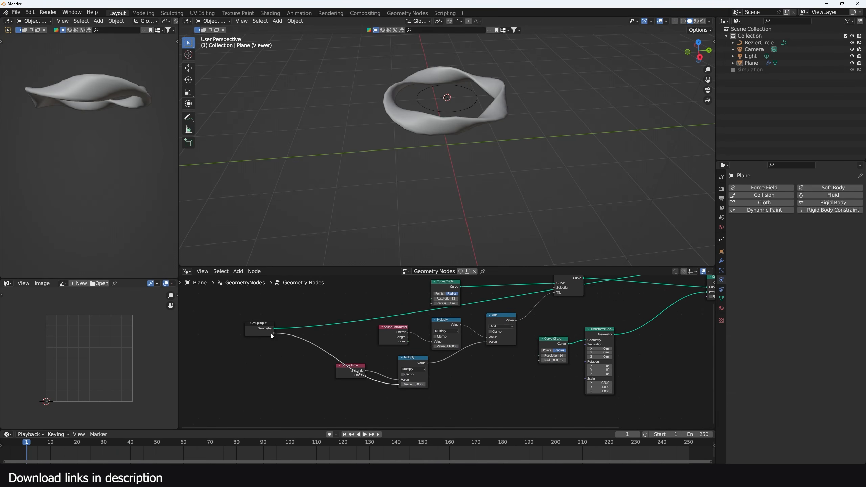
scroll(446, 350, up, 1)
drag(563, 363, 541, 362)
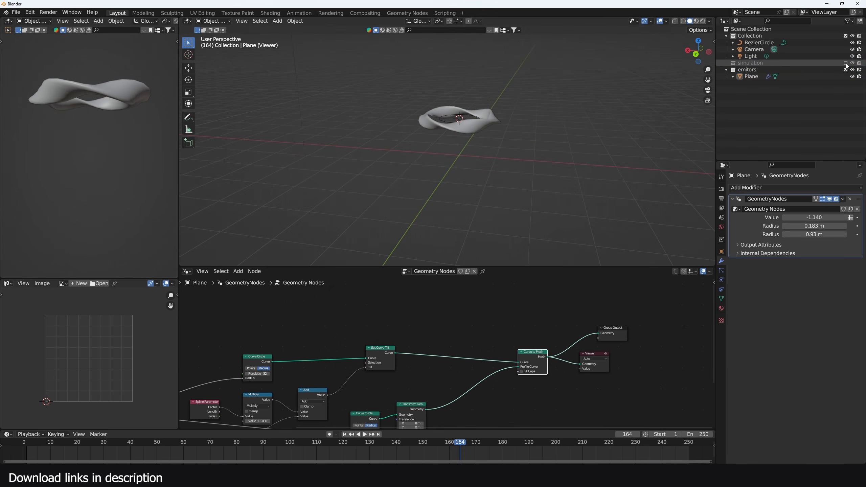
Enable the simulation collection and give the Plane ring Fluid physics of type Flow.
click(845, 64)
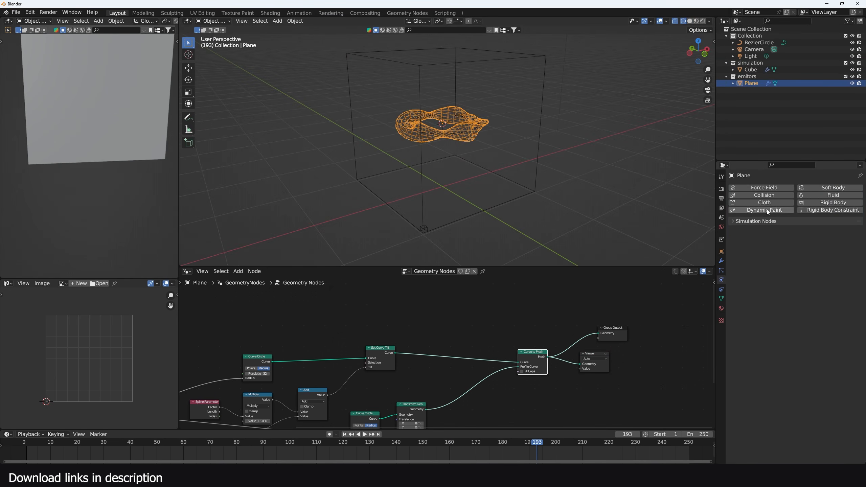
click(820, 197)
click(797, 239)
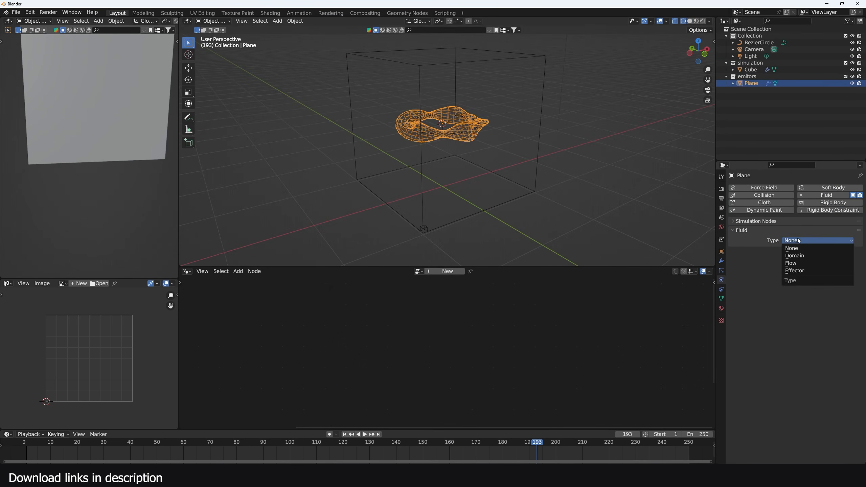
click(794, 265)
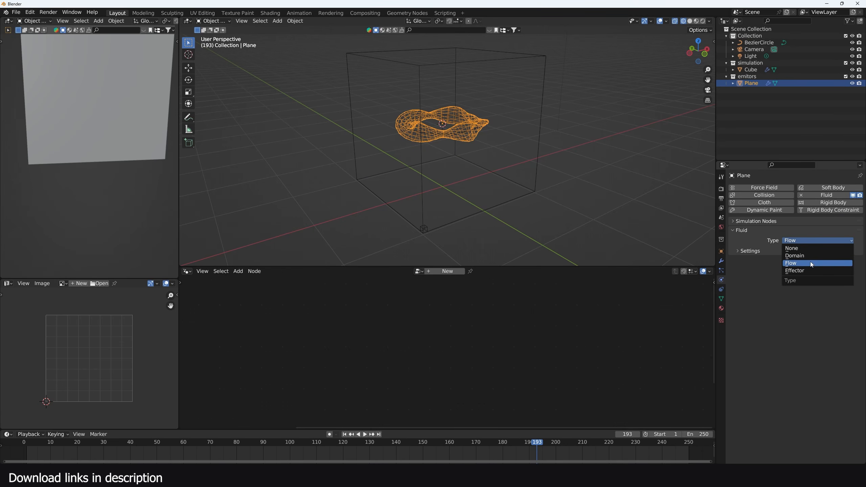
click(811, 263)
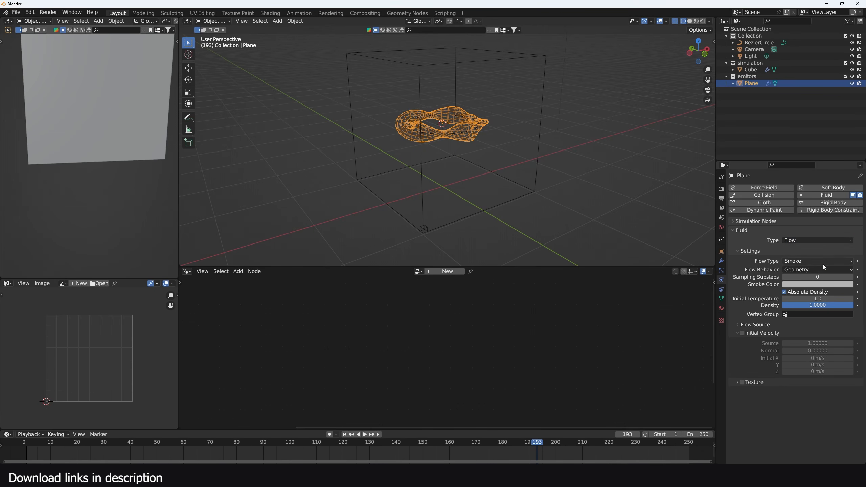
Set the ring's flow type to Liquid and its flow behavior to Inflow.
click(821, 261)
click(814, 289)
click(811, 271)
click(810, 278)
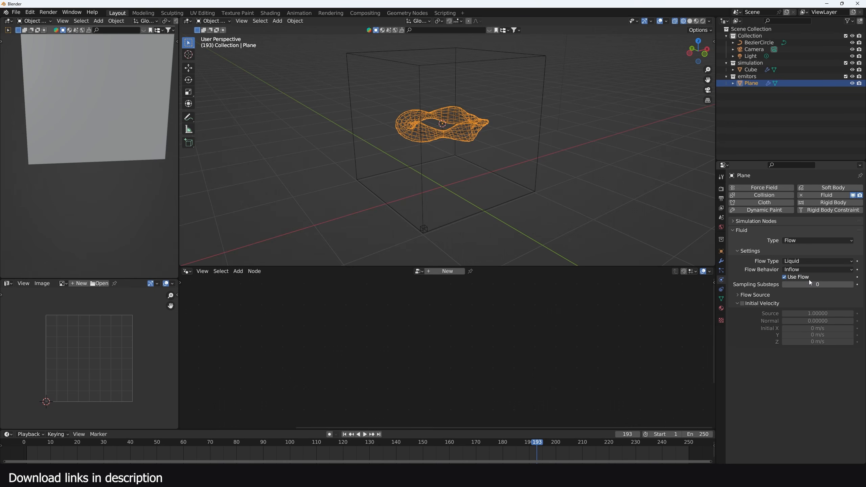
Play the liquid simulation from the start of the timeline and inspect the flow from another angle.
click(23, 452)
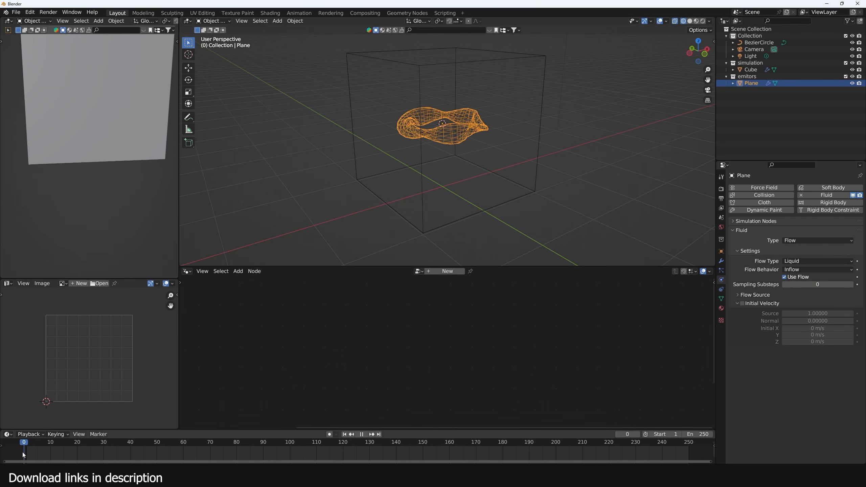
key(space)
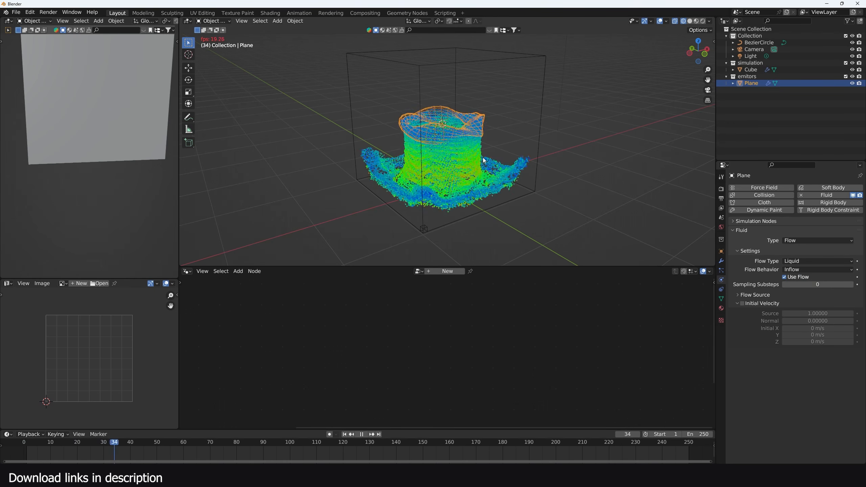
middle_drag(477, 154, 509, 142)
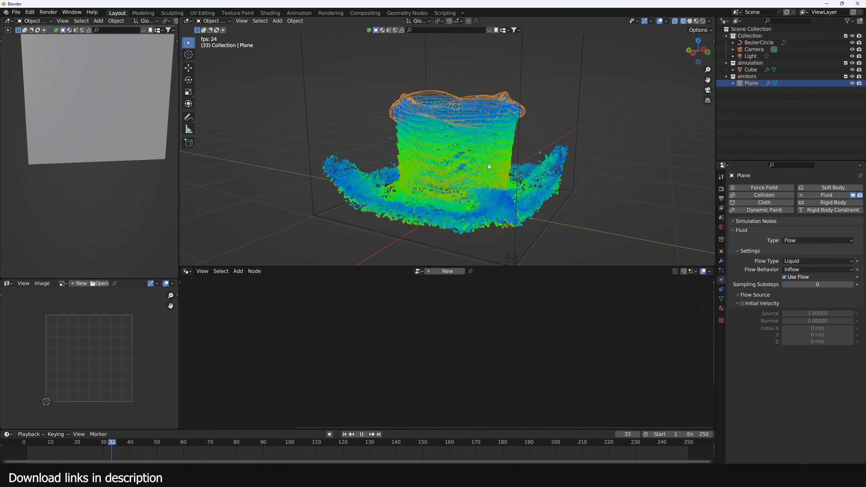
key(shift+Left)
key(space)
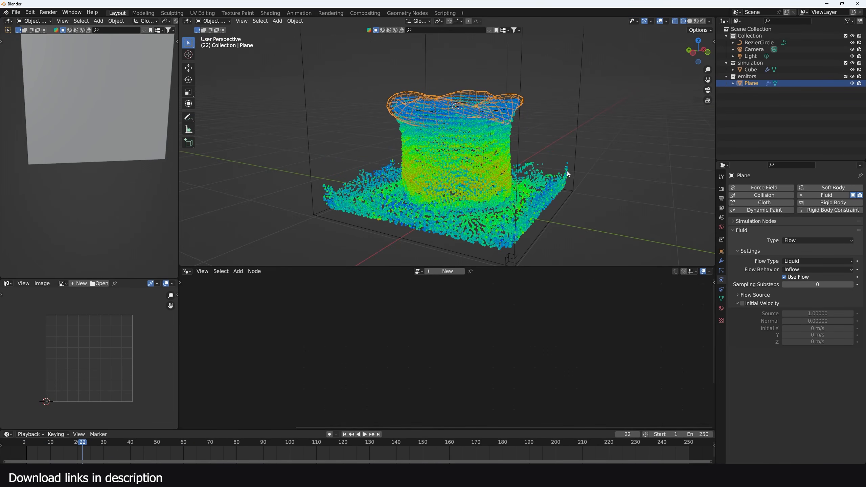
Select the Cube fluid domain and set the Gravity field weight to 0.
click(573, 168)
scroll(796, 338, down, 10)
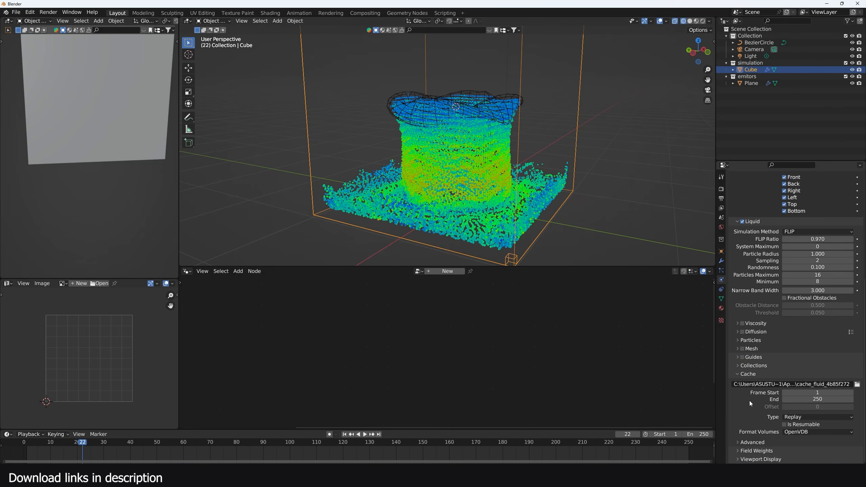
click(756, 451)
scroll(800, 435, down, 6)
drag(822, 374, 744, 372)
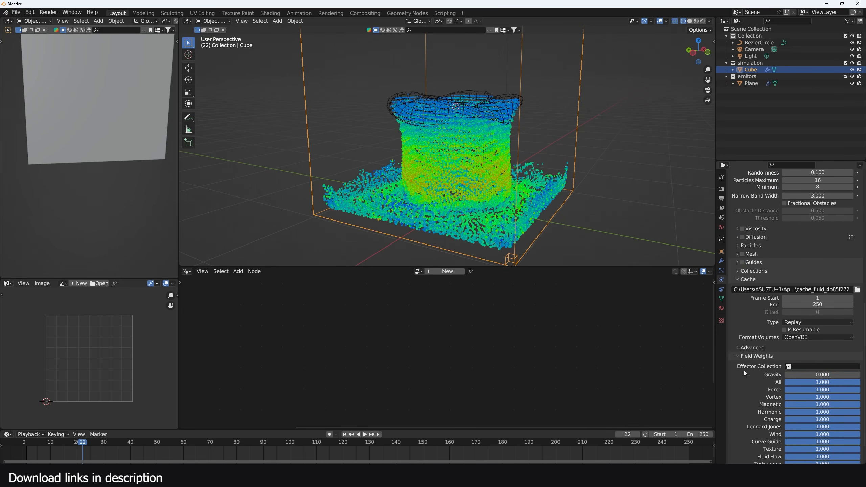
Play the zero-gravity liquid simulation and inspect the particle ring from several angles.
key(space)
mouse_move(478, 154)
middle_down()
mouse_move(426, 159)
mouse_move(481, 148)
middle_up()
key(Escape)
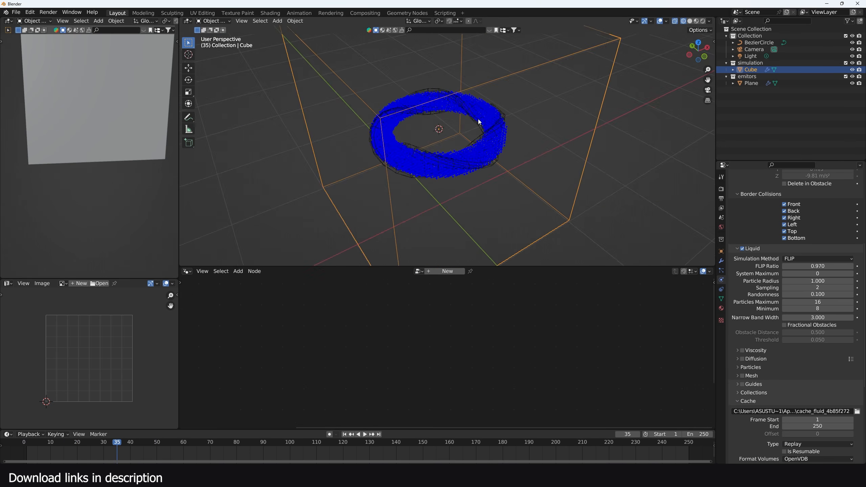
middle_drag(477, 119, 526, 104)
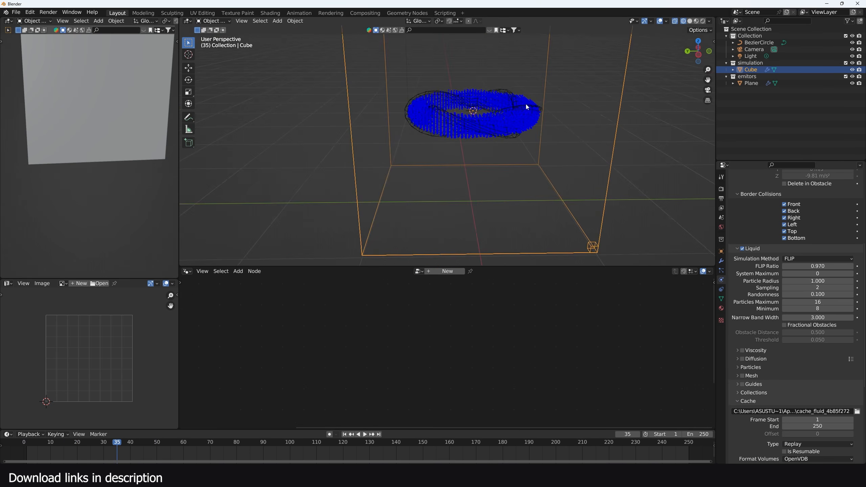
key(space)
key(space)
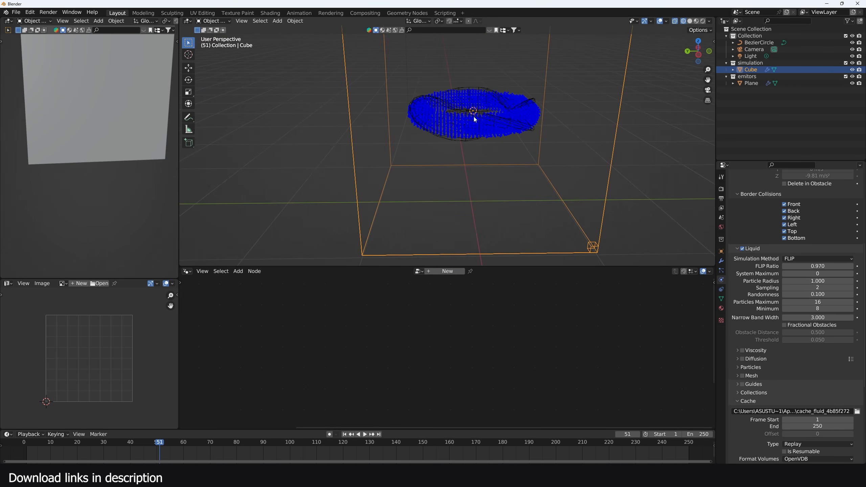
Select the BezierCircle curve inside the ring.
click(760, 44)
scroll(499, 176, down, 1)
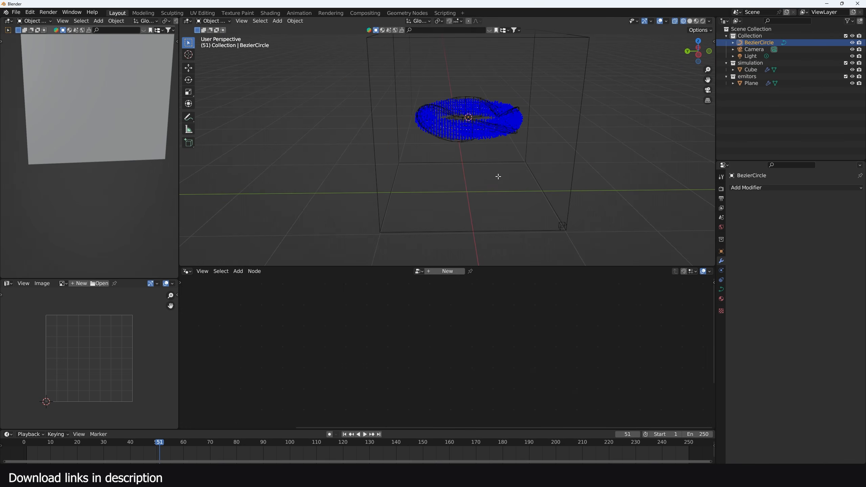
key(Tab)
key(Tab)
key(g)
right_click(554, 140)
Add a Wind force field to the BezierCircle and set its shape to Curve.
click(721, 270)
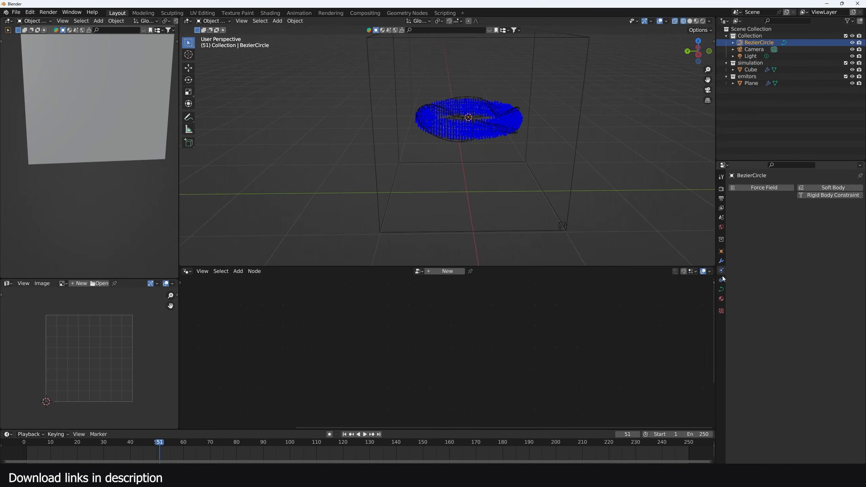
click(784, 187)
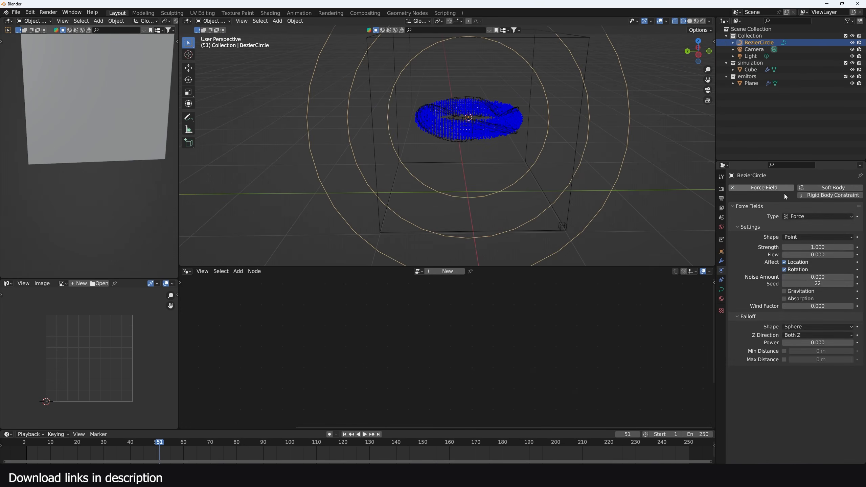
click(821, 216)
click(798, 321)
middle_drag(529, 120, 499, 148)
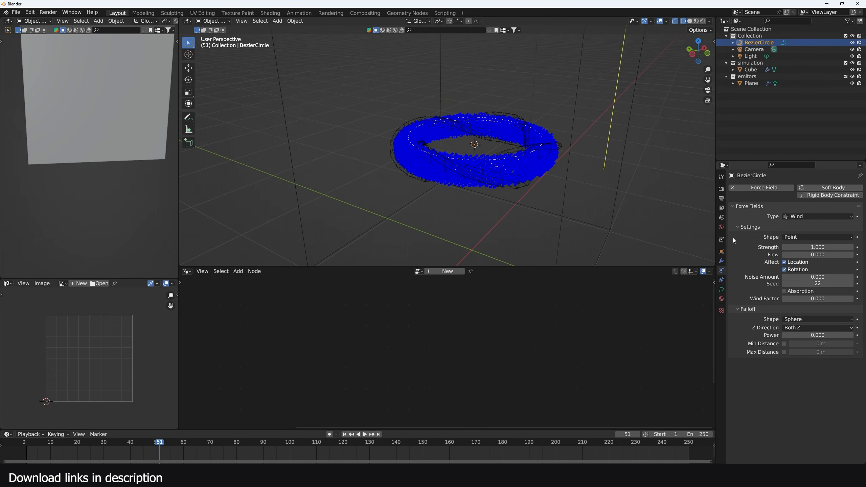
click(796, 237)
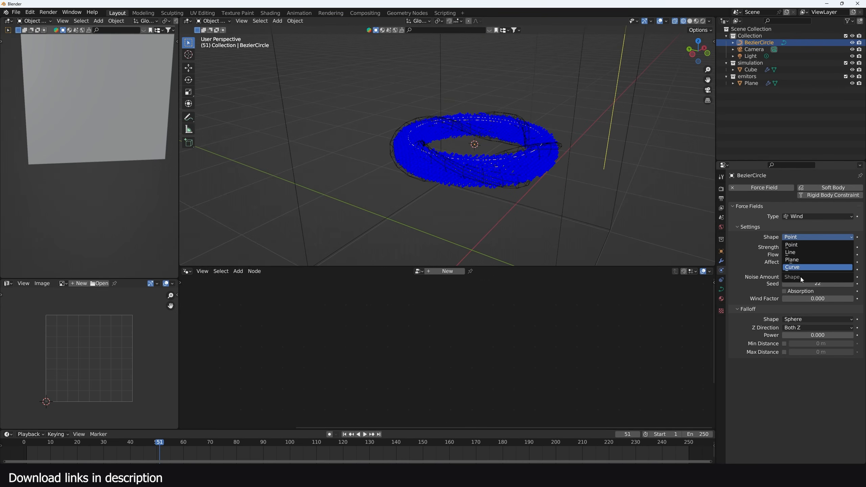
click(807, 266)
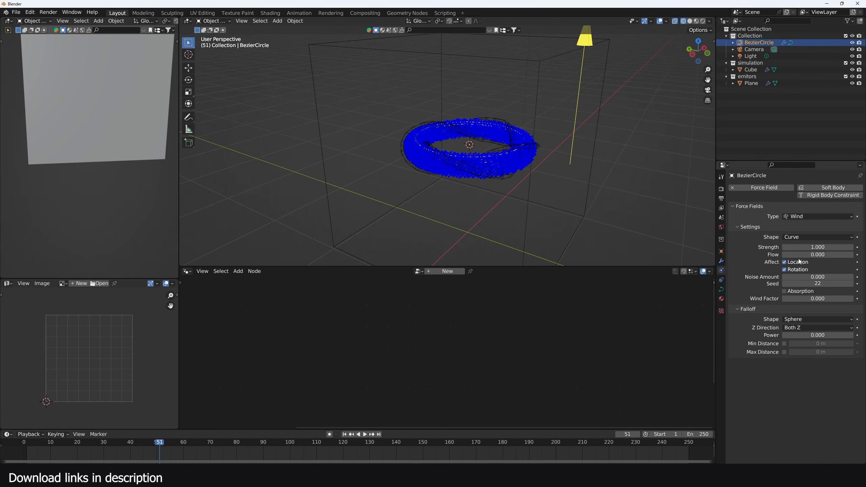
Try a wind strength of 10 and play the simulation from the start.
click(804, 247)
key(Return)
key(shift+Left)
key(space)
key(Escape)
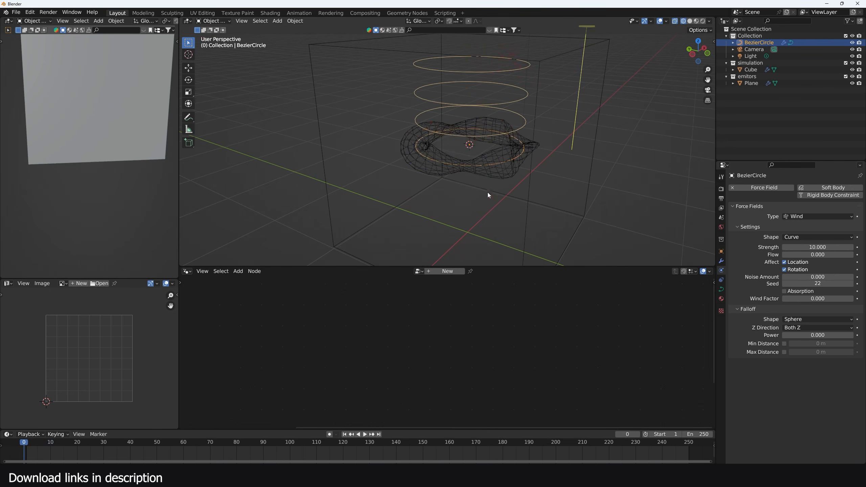
Set the wind force field's strength to 1 and play the simulation again.
click(805, 247)
text(1)
key(Return)
key(space)
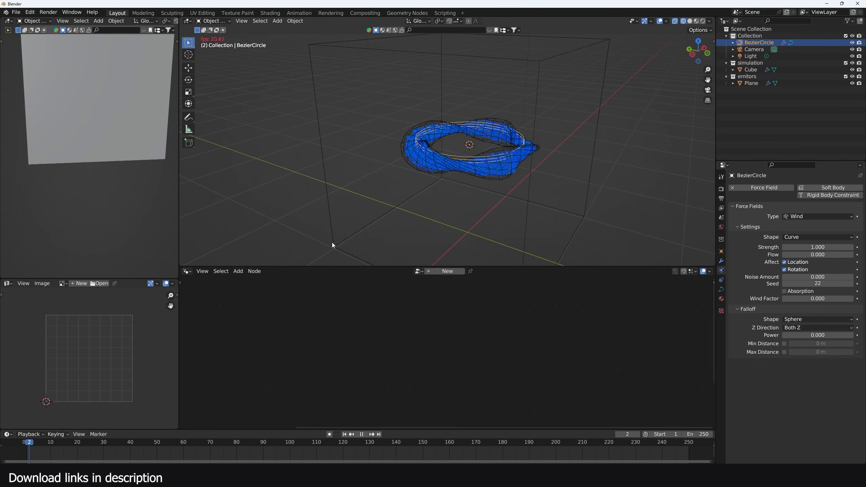
Enable initial velocity on the Plane emitter with Source 4 and Normal 1, and play the simulation.
key(shift+Left)
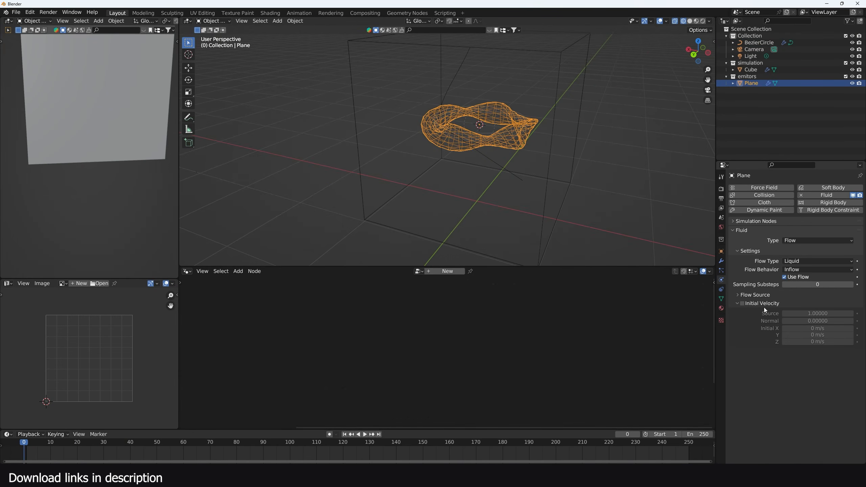
click(742, 303)
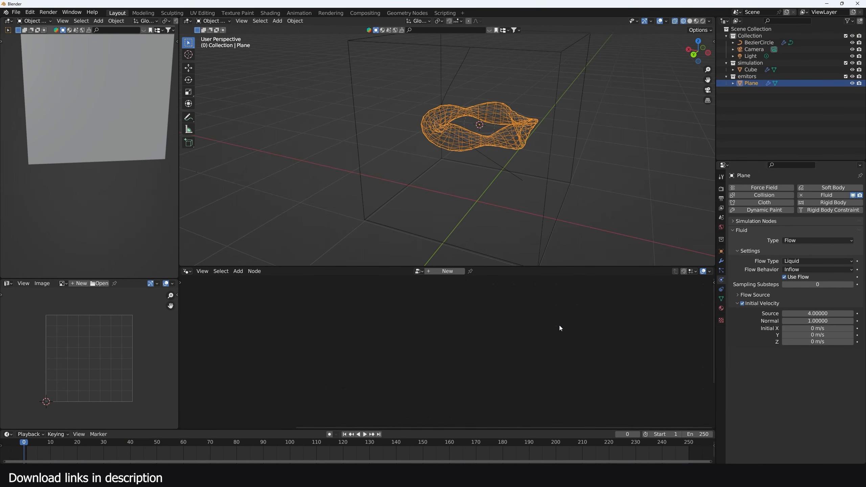
key(space)
key(Escape)
Try a source initial velocity of 1 on the Plane emitter and replay the simulation.
middle_drag(466, 206, 559, 198)
key(BackSpace)
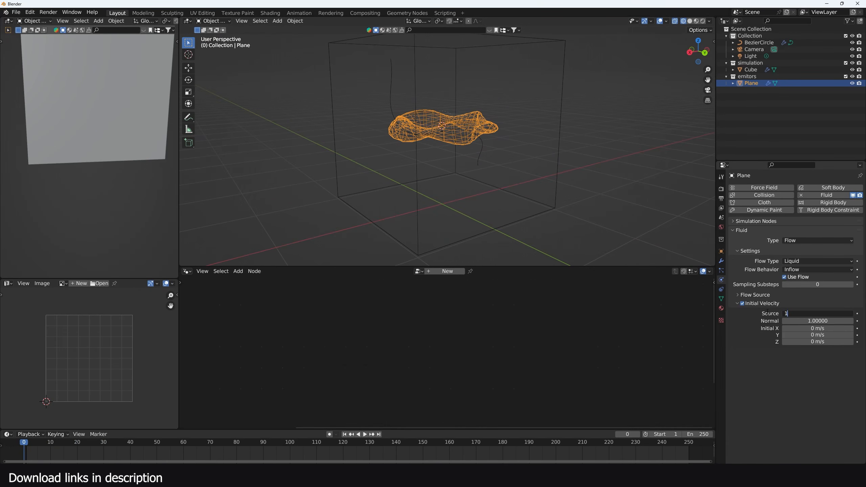
key(space)
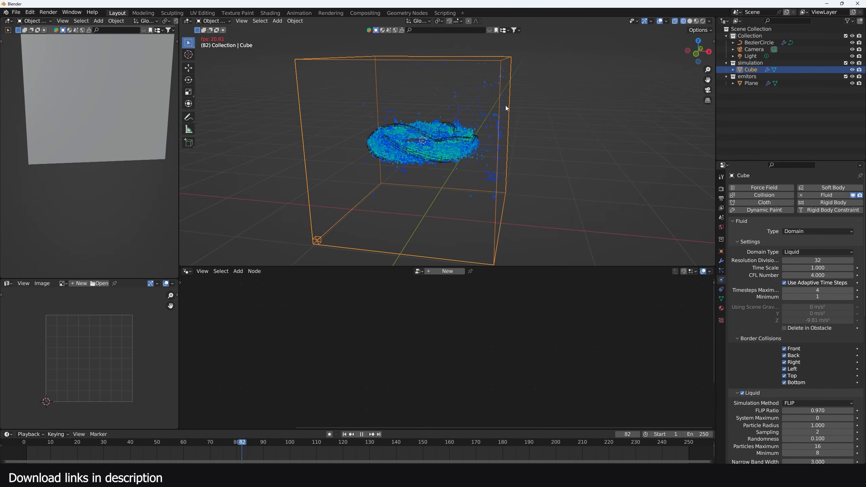
Stop the playback and disable all border collisions on the Cube fluid domain.
key(space)
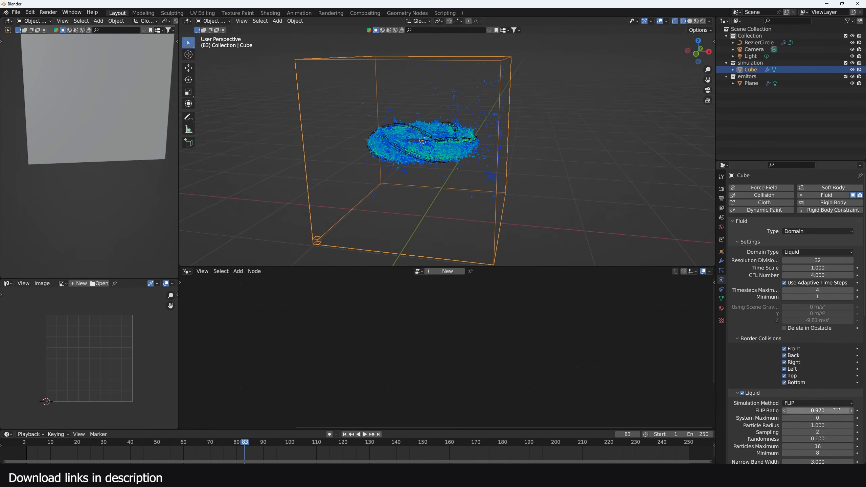
drag(788, 349, 784, 362)
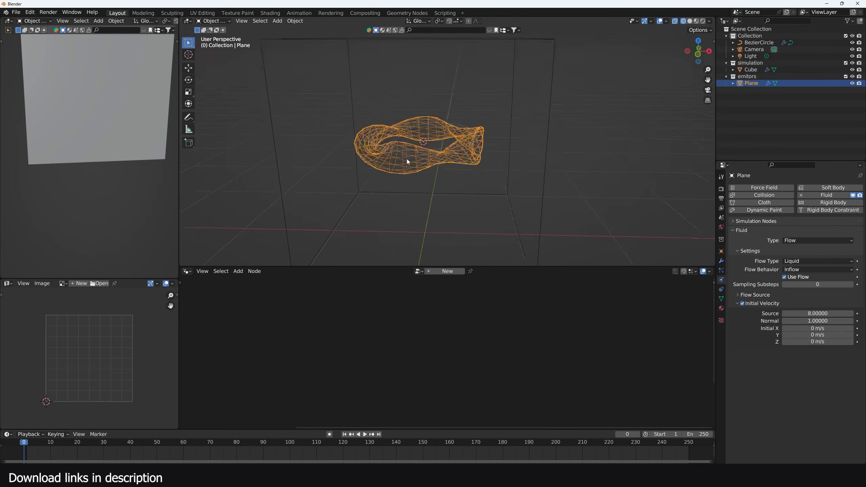
Add a Plain Axes empty at the centre of the ring.
middle_drag(413, 138, 409, 131)
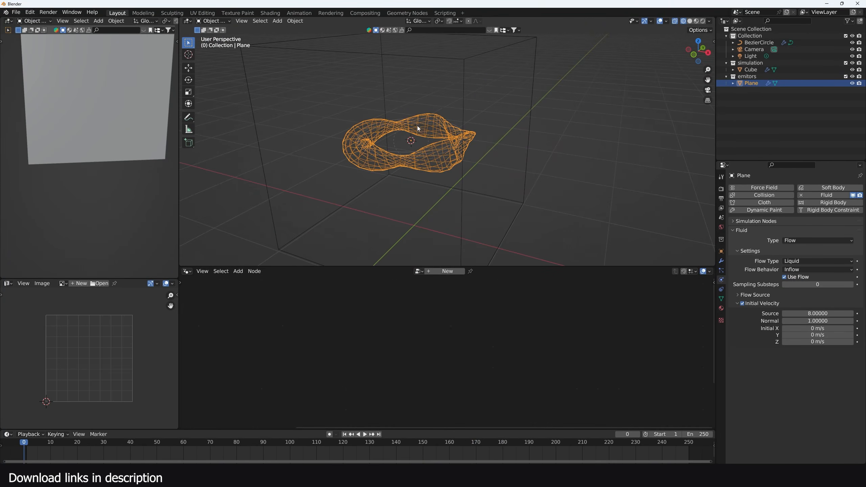
key(shift+a)
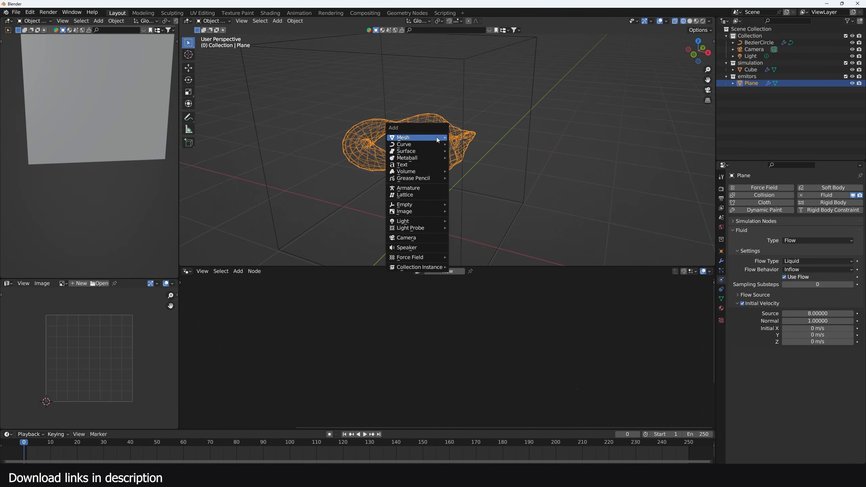
click(418, 204)
click(464, 209)
click(412, 149)
middle_drag(413, 149, 435, 126)
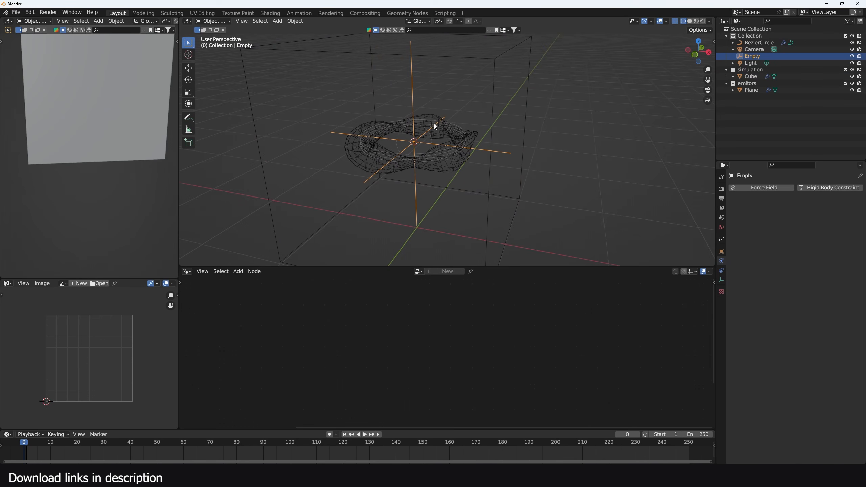
Parent the BezierCircle and the Plane emitter to the Empty using Object parenting.
drag(438, 121, 434, 126)
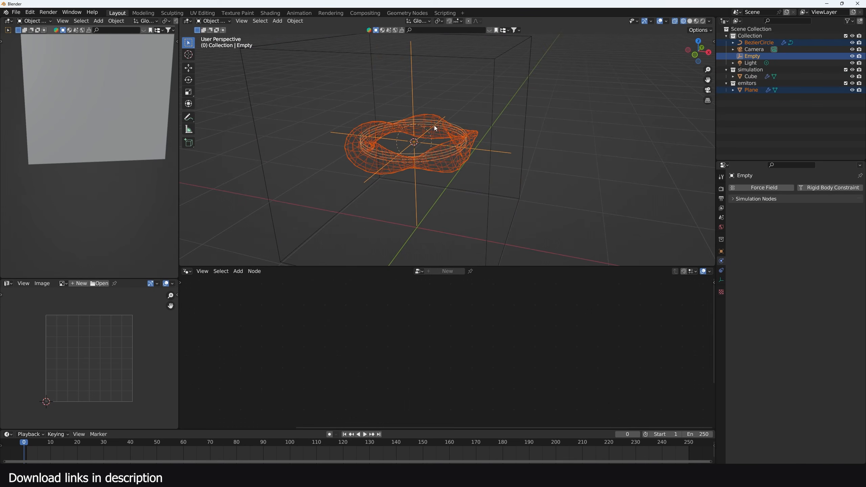
key(ctrl+p)
click(479, 149)
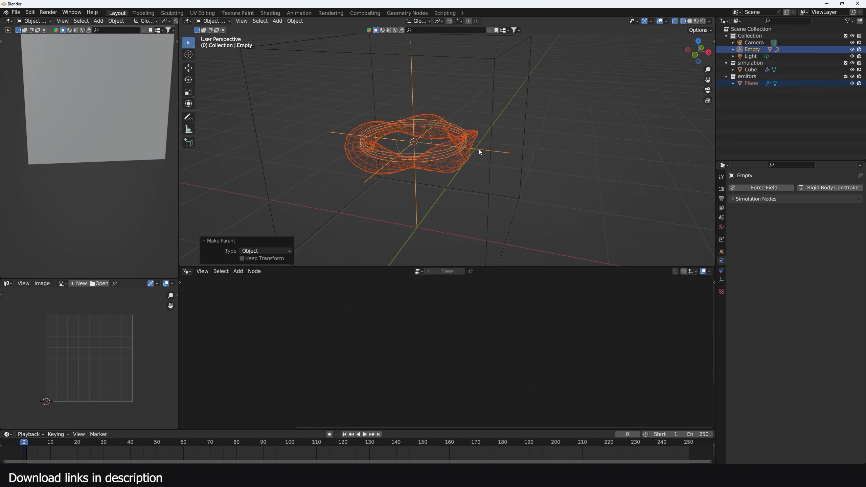
Rotate the Empty about 41.1° around the X axis to tilt the ring.
click(479, 149)
key(r)
key(x)
click(487, 87)
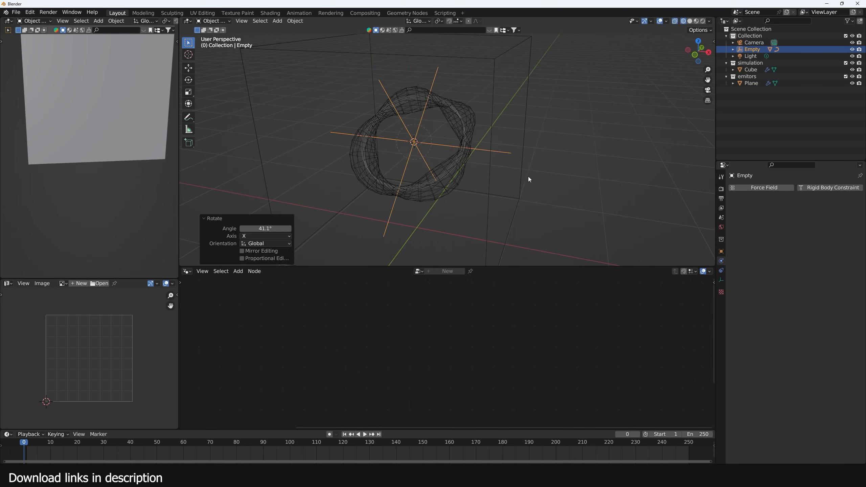
Play the simulation and view the tilted liquid ring from different angles.
middle_drag(528, 180, 510, 162)
key(space)
key(space)
key(space)
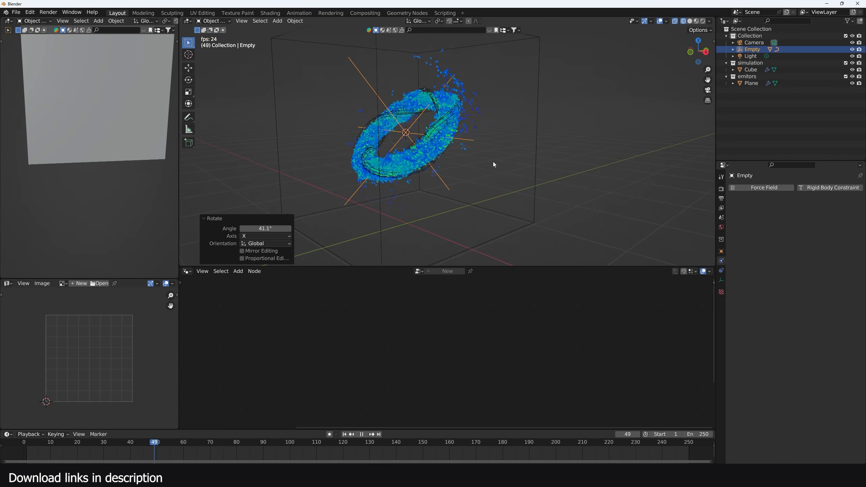
middle_drag(454, 156, 482, 157)
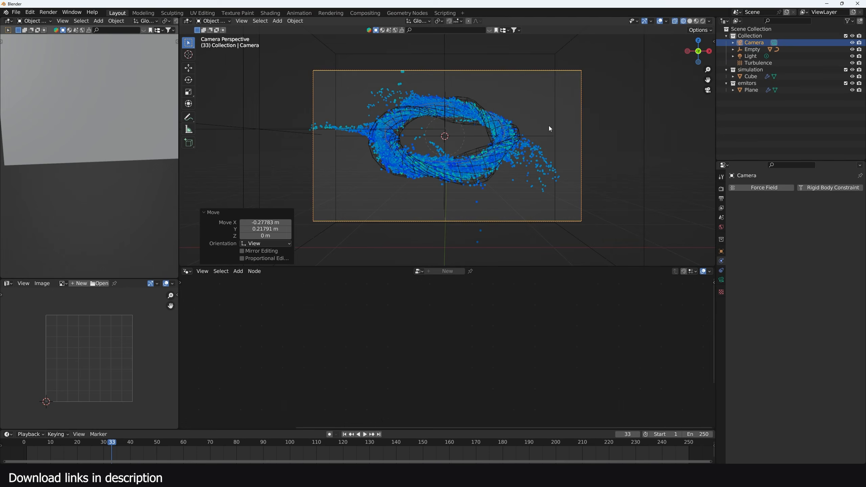
Enable mesh generation for the liquid in the Cube fluid domain.
click(556, 126)
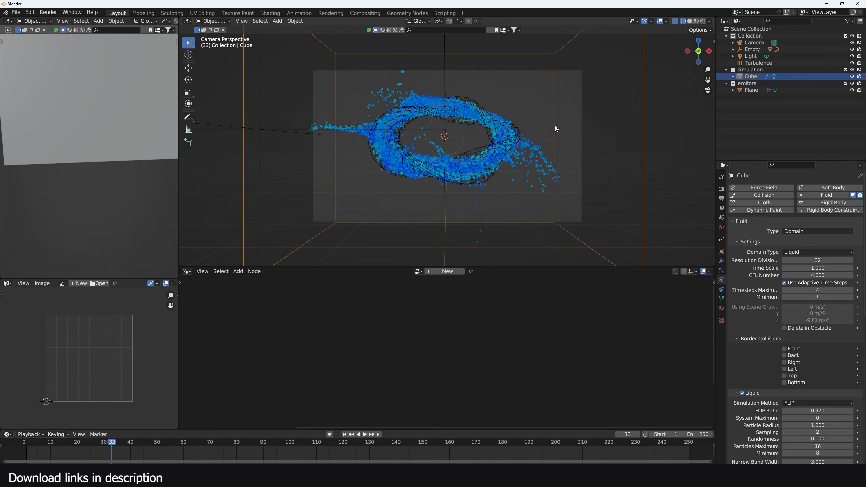
scroll(751, 344, down, 7)
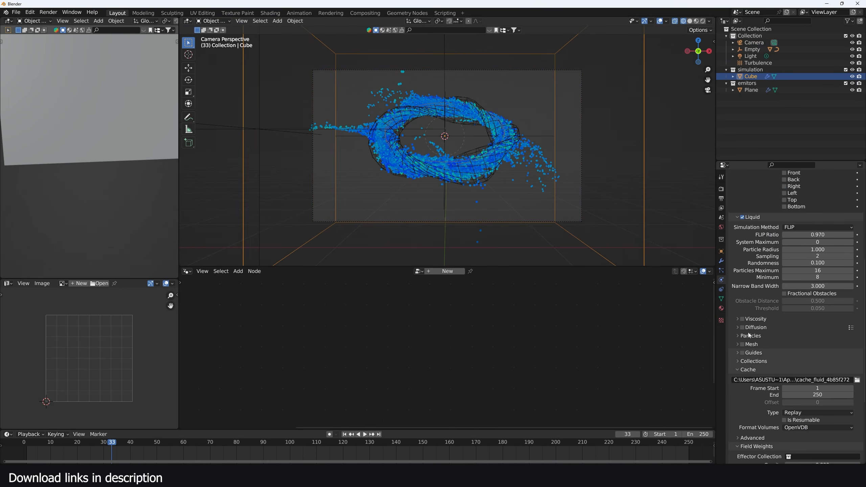
click(742, 344)
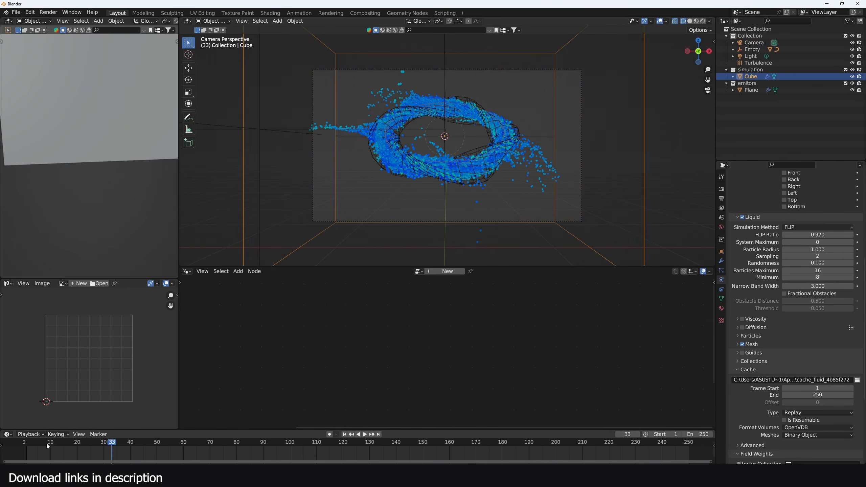
Show the viewport in solid shading and play the meshed liquid from the start to frame 58.
click(15, 451)
key(shift+z)
key(space)
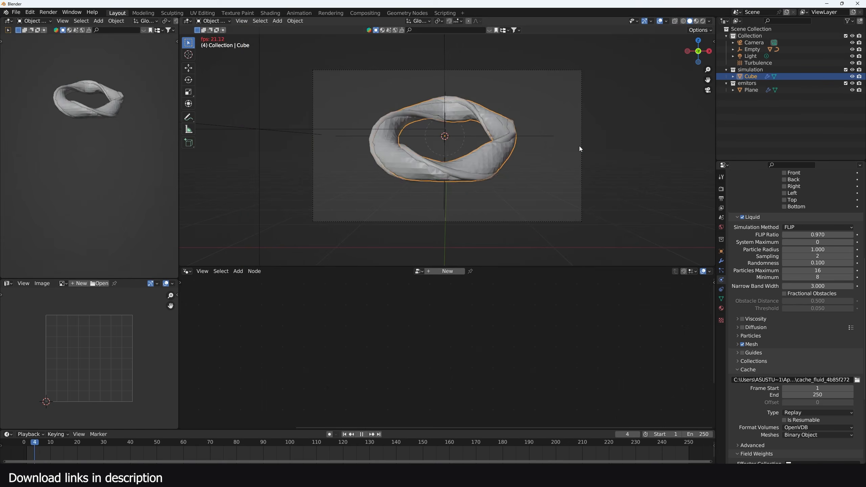
middle_drag(579, 147, 444, 171)
key(space)
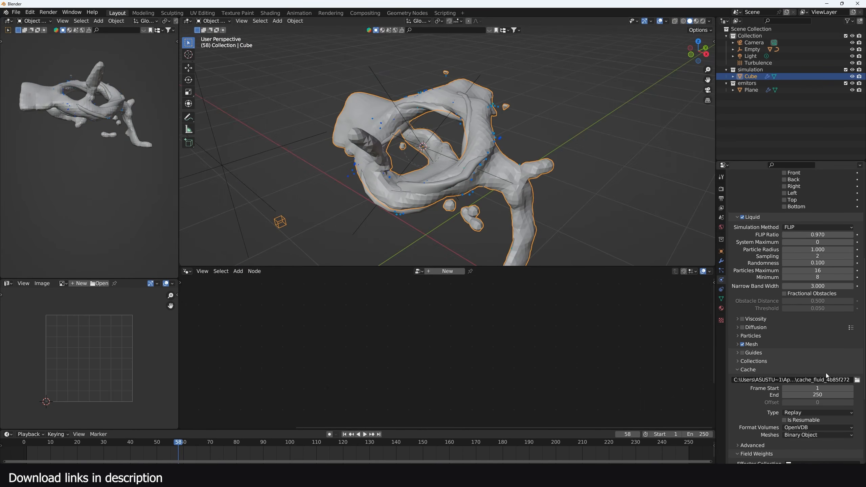
Set the liquid mesh's upres factor to 4 and both its positive and negative smoothing to 3.
scroll(826, 375, down, 2)
click(759, 318)
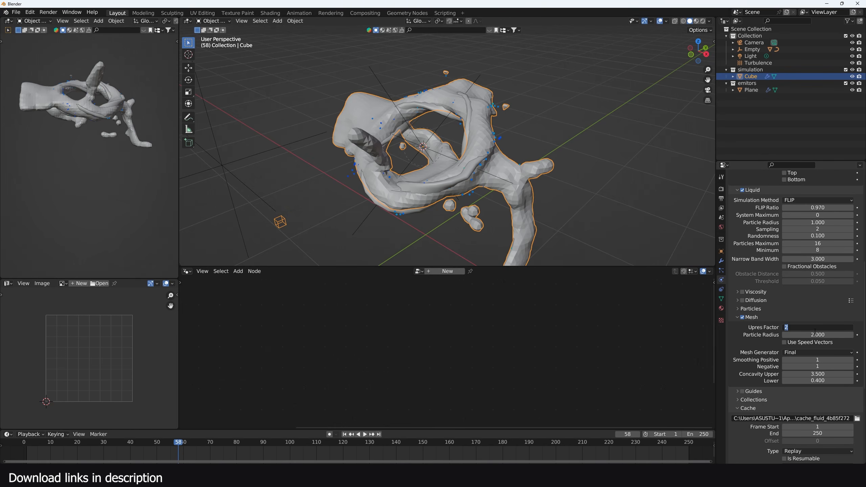
text(4)
key(Return)
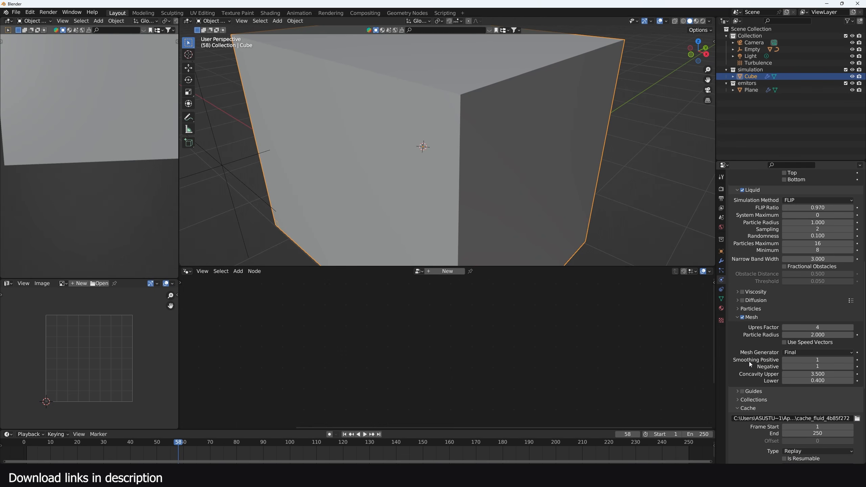
drag(826, 359, 810, 368)
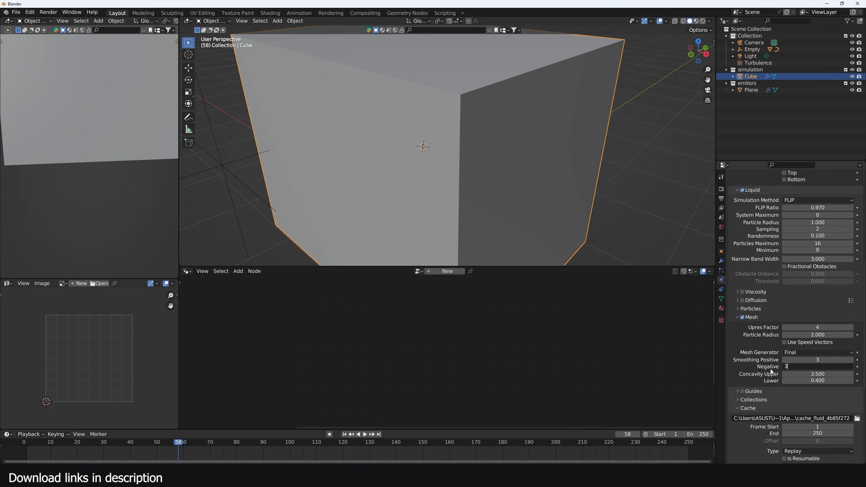
key(Return)
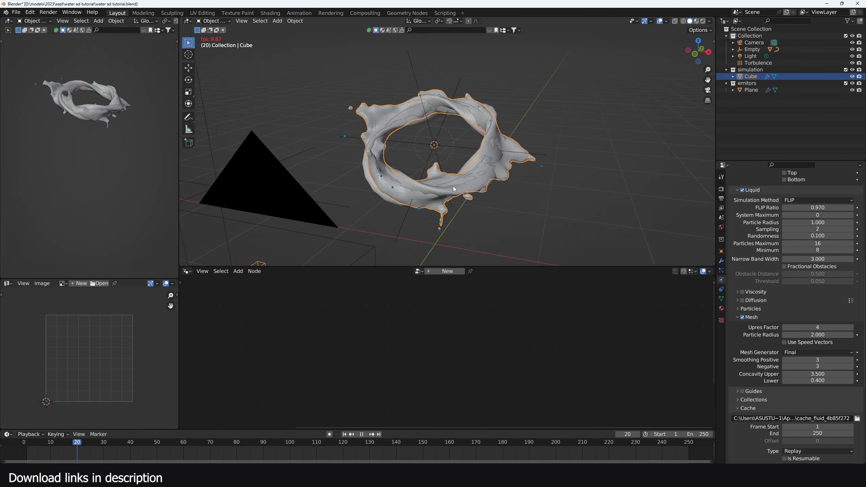
Play the smoothed liquid mesh to frame 33 and hide the Plane emitter in the viewport.
key(space)
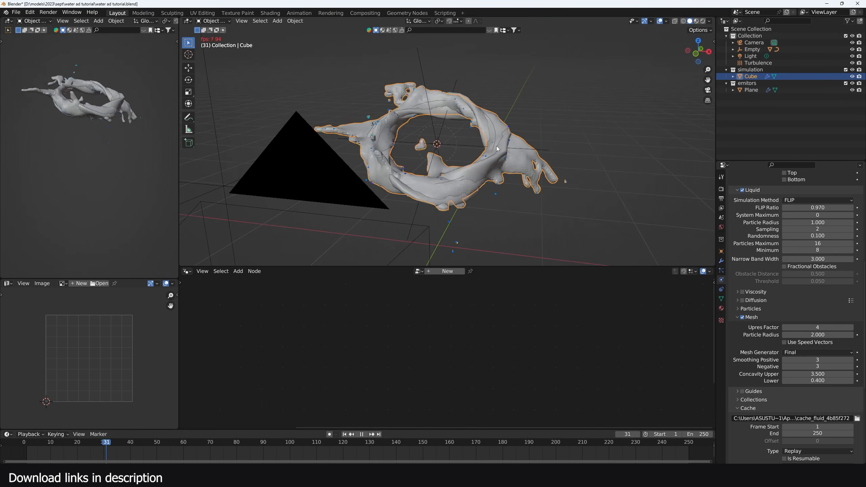
click(499, 146)
key(space)
click(852, 90)
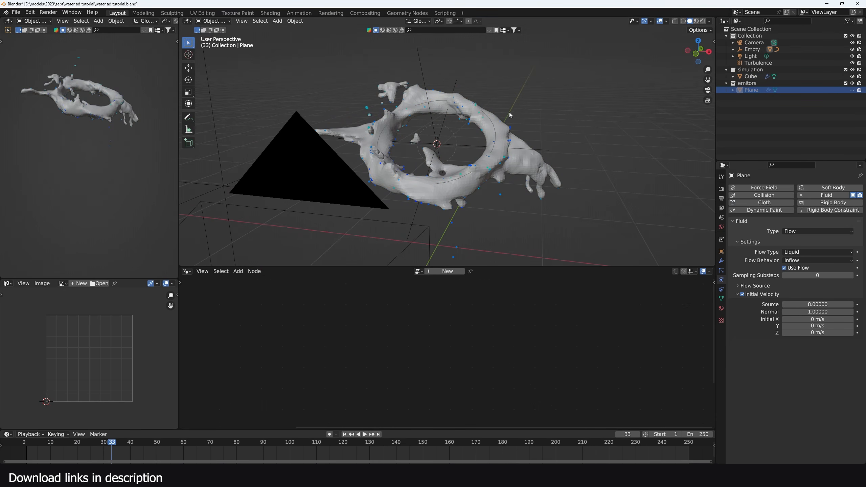
Play the liquid mesh onward from frame 33 without the emitter and inspect its shape from several angles.
key(space)
middle_drag(509, 112, 530, 108)
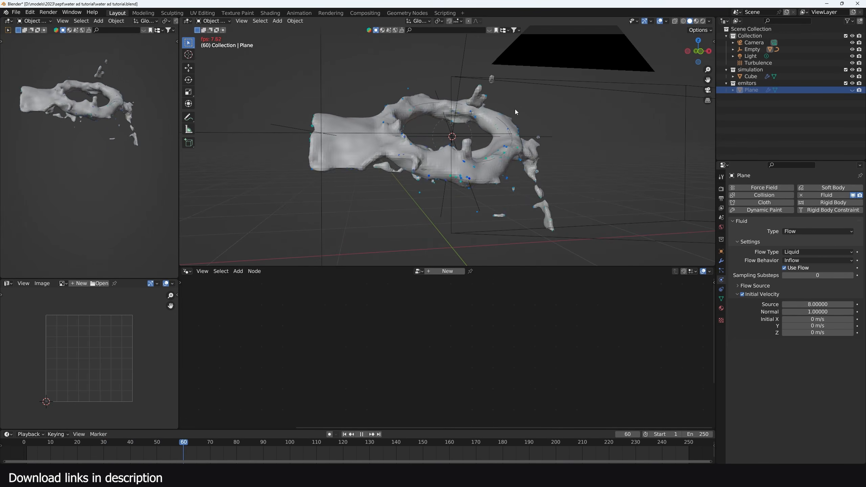
key(Escape)
middle_drag(547, 108, 496, 118)
Set the Cube domain's resolution divisions to 64 and play the simulation from the start.
click(496, 117)
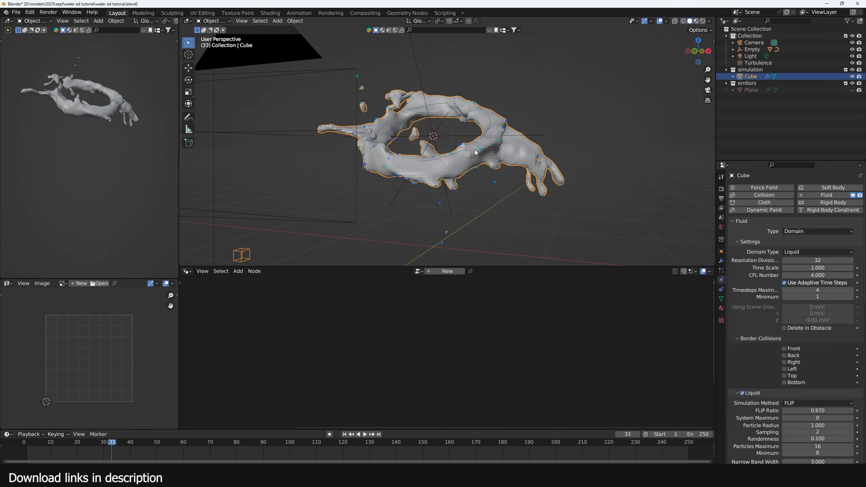
click(818, 260)
text(64)
key(Return)
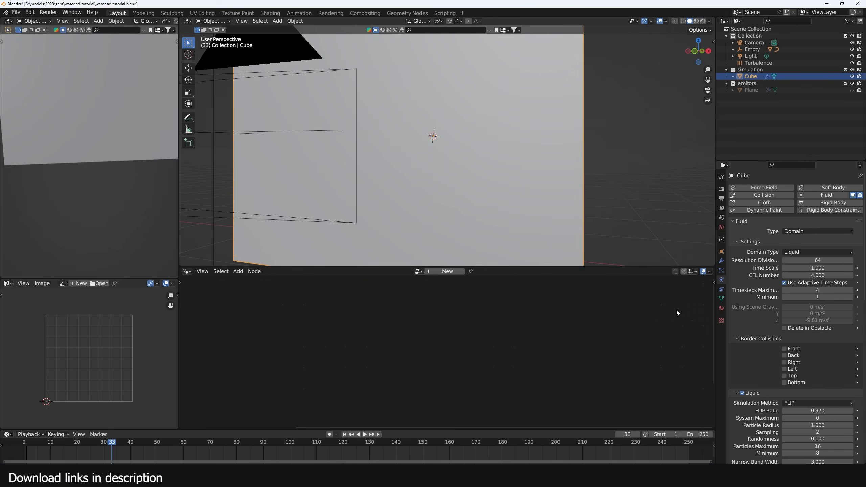
key(shift+Left)
key(space)
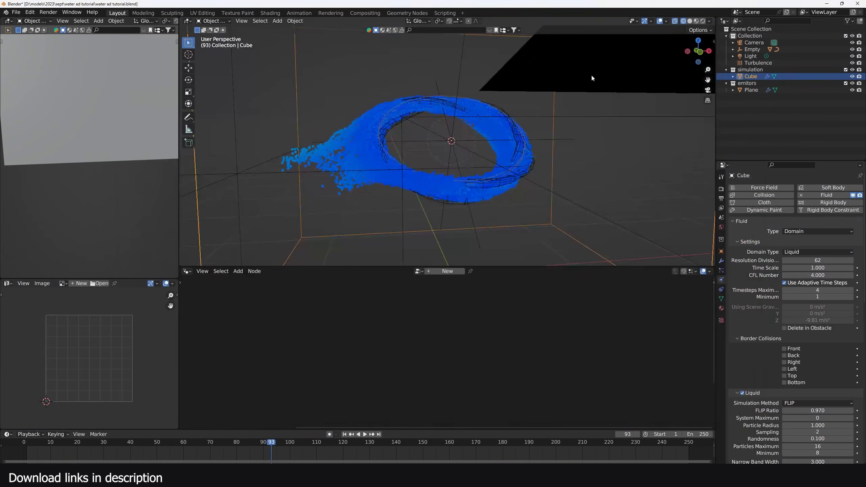
Add the orange half asset beside the simulation domain and scale it down to about 0.45.
click(674, 158)
click(513, 213)
middle_drag(556, 177, 560, 191)
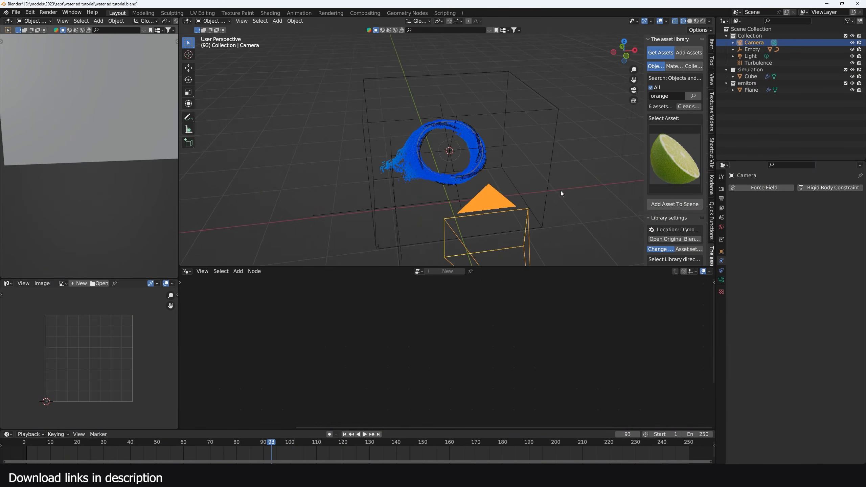
shift+right_click(560, 186)
key(s)
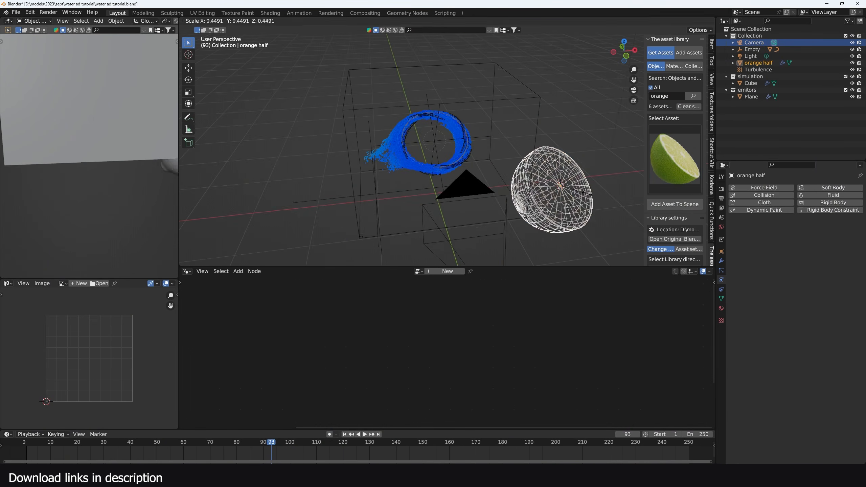
click(598, 191)
key(alt+z)
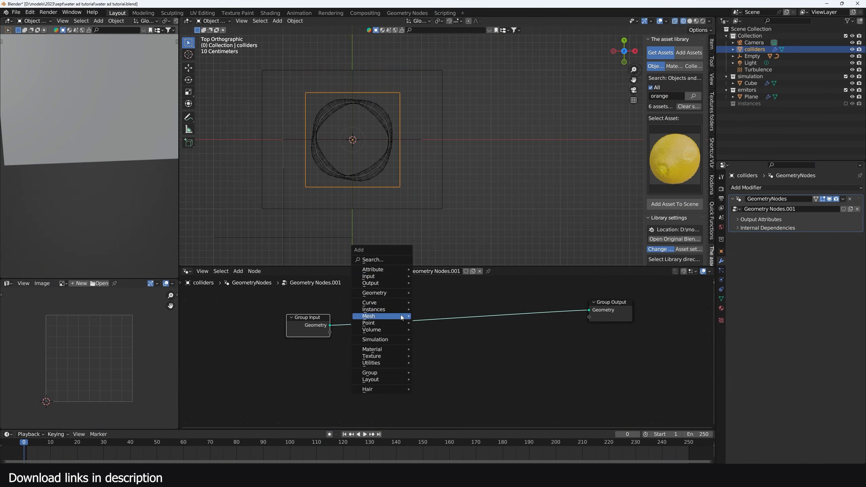
Add a Curve Circle node to the geometry node tree of the colliders object.
click(387, 260)
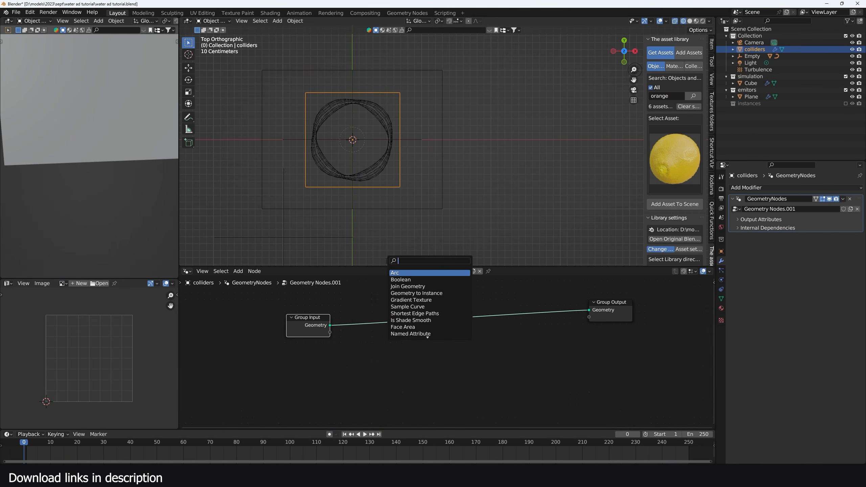
text(curve circle)
key(Return)
click(459, 334)
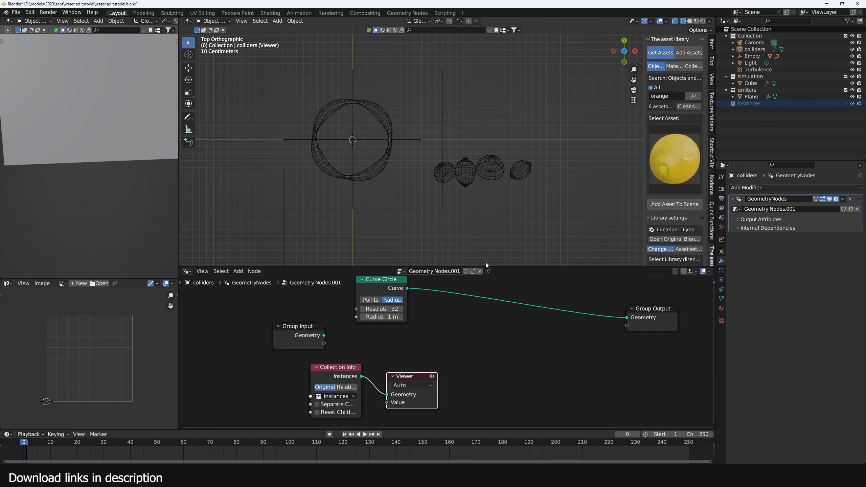
Enable Separate Children and Reset Children on the Collection Info node, and insert a Curve to Points node after Curve Circle.
drag(412, 373, 477, 342)
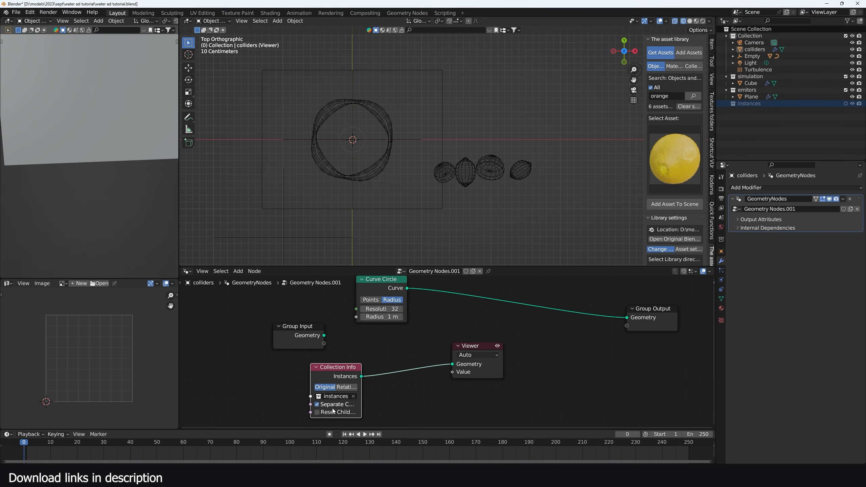
click(317, 412)
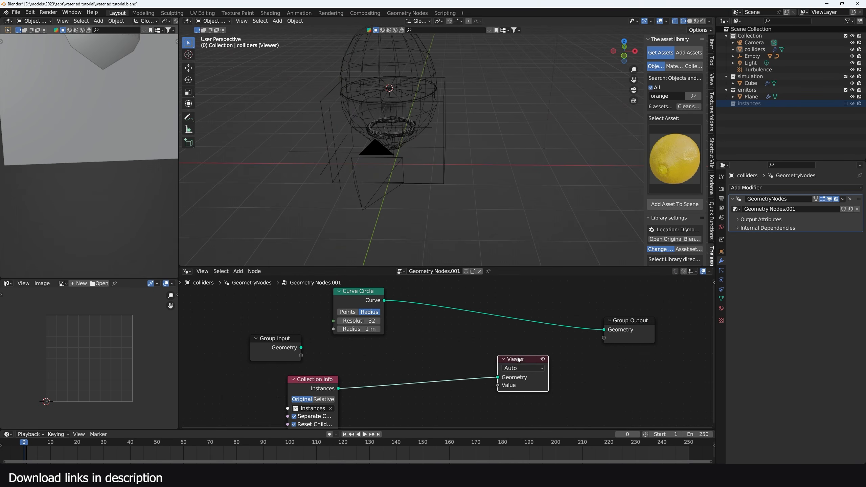
key(shift+a)
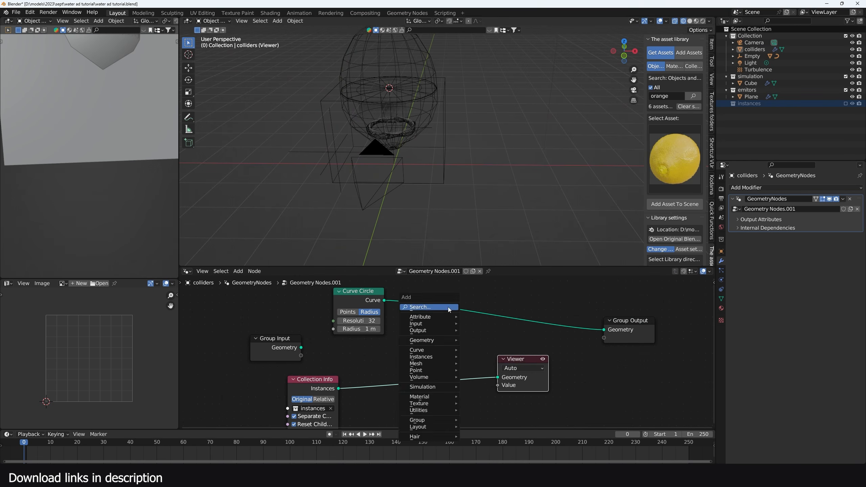
click(455, 306)
text(tor)
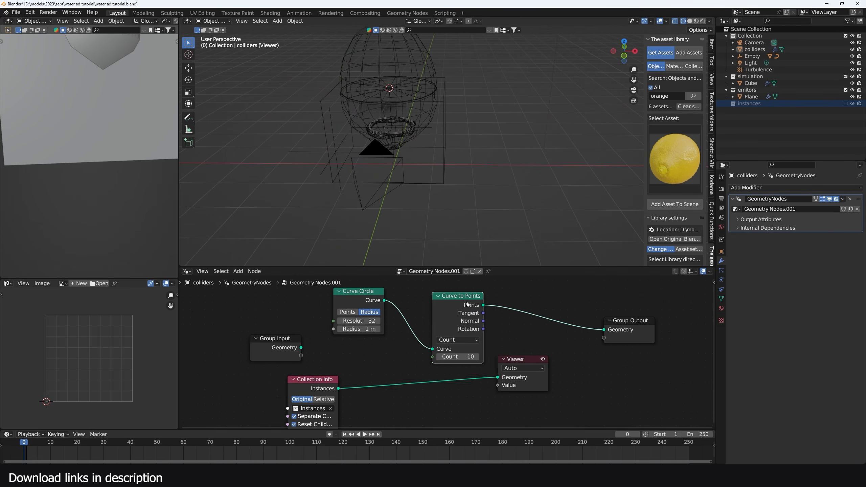
Preview the Curve to Points output through the Viewer and set its count to 17.
ctrl+shift+click(468, 304)
middle_drag(362, 99, 429, 143)
scroll(429, 146, up, 2)
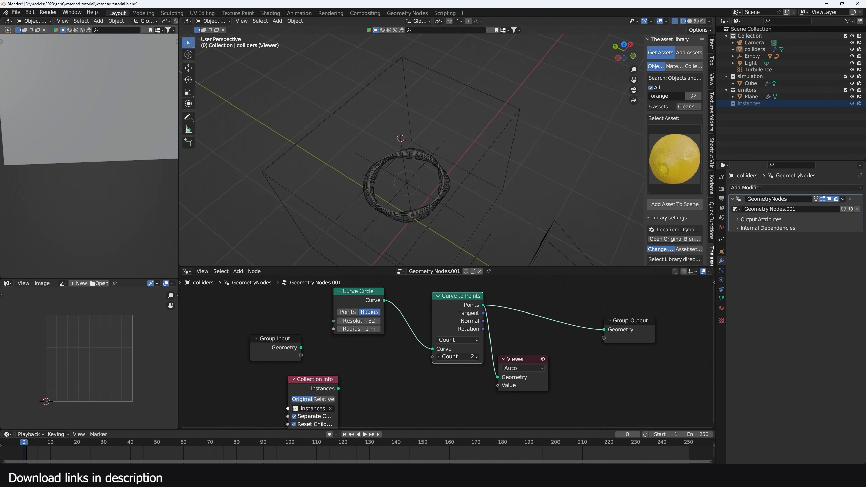
middle_drag(572, 353, 492, 347)
drag(443, 354, 574, 361)
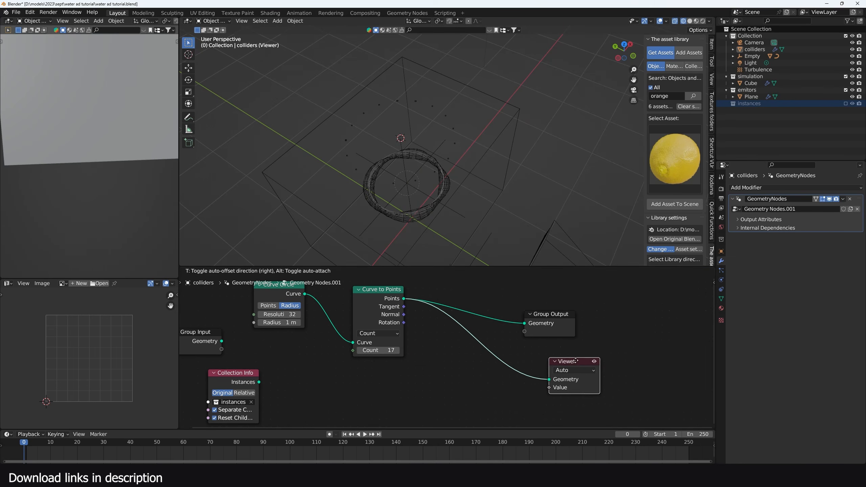
Insert an Instance on Points node before the Group Output and connect the Collection Info instances to its Instance input.
drag(545, 316, 621, 307)
key(shift+a)
click(499, 296)
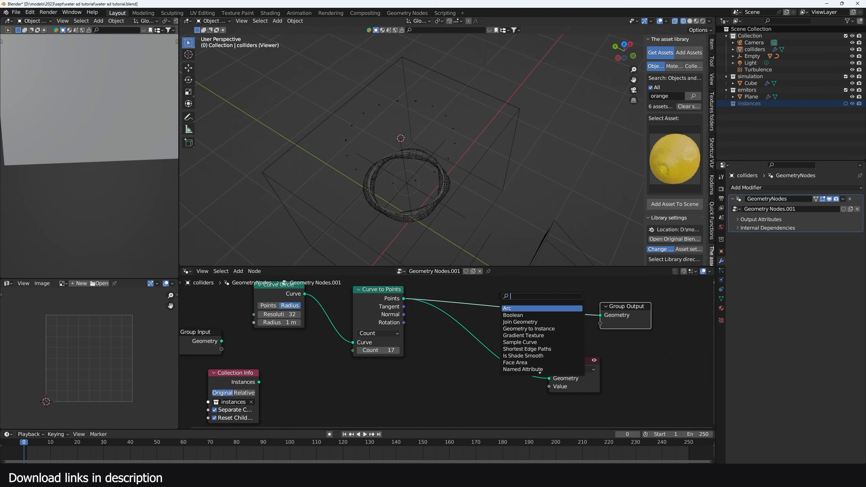
text(on)
click(520, 314)
click(504, 290)
drag(255, 389, 395, 374)
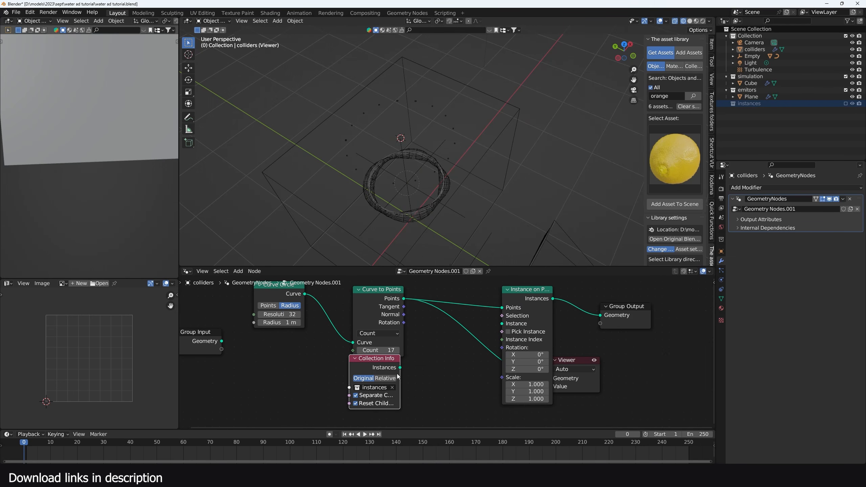
drag(450, 354, 502, 323)
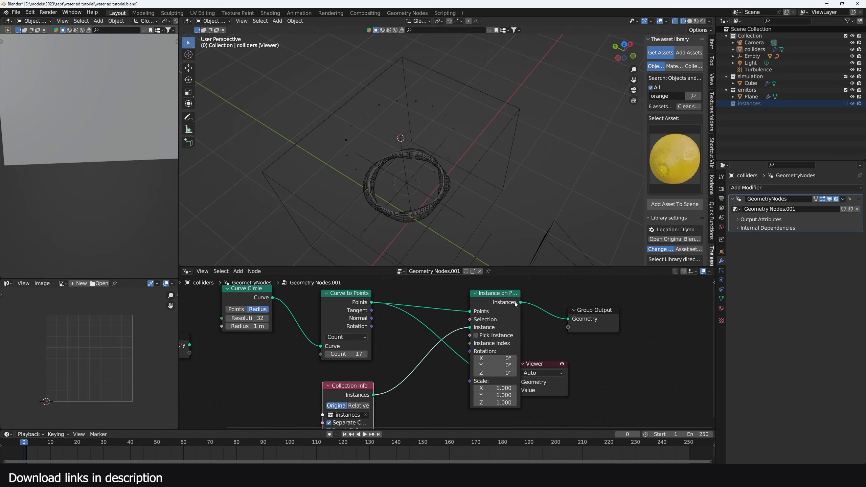
Preview the Instance on Points output, setting its scale to 0.09 on all axes and enabling Pick Instance.
ctrl+shift+click(516, 303)
drag(546, 363, 641, 349)
middle_drag(504, 359, 522, 338)
middle_drag(440, 373, 444, 353)
drag(518, 347, 487, 362)
middle_drag(456, 353, 451, 364)
click(499, 304)
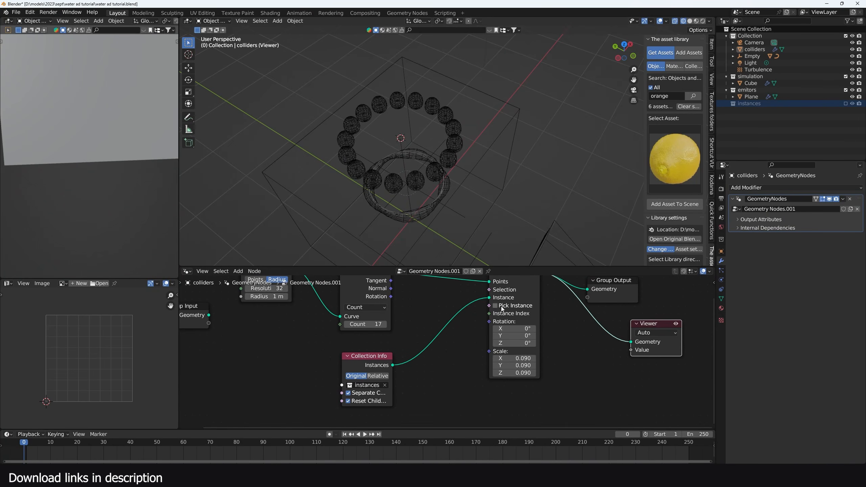
Isolate the colliders object and drive Instance Index with an Integer Random Value node ranging 0 to 6, seed 33.
scroll(441, 160, up, 5)
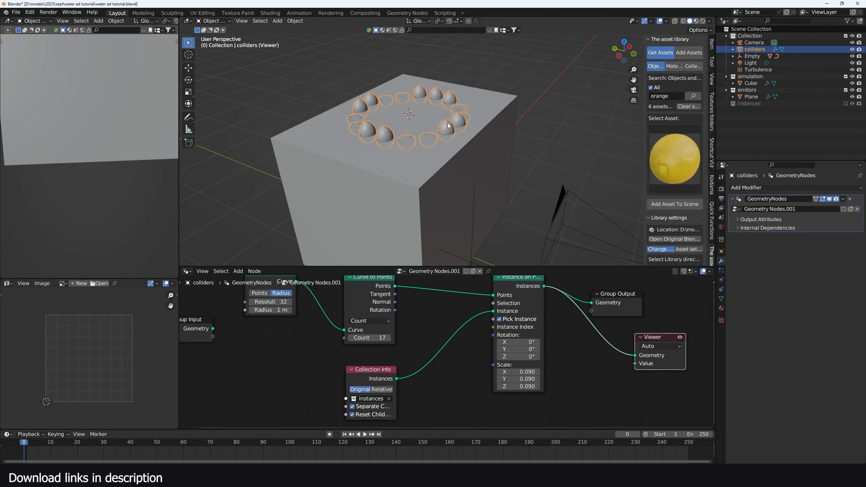
key(slash)
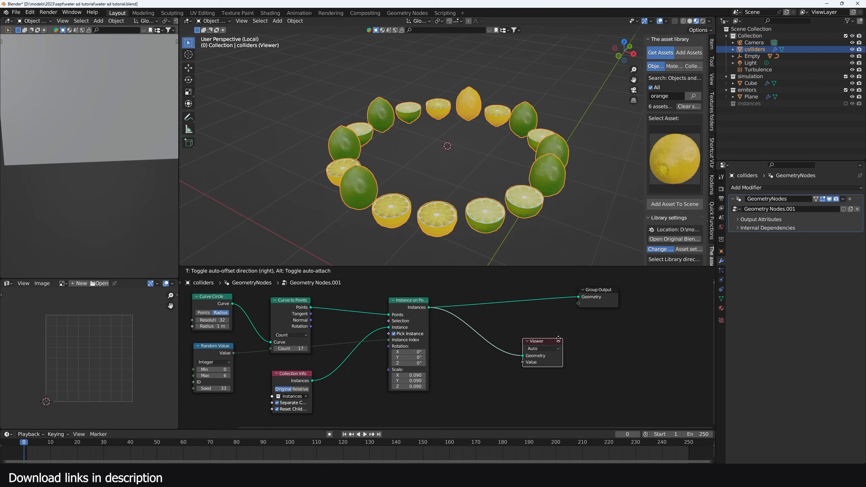
drag(542, 340, 612, 316)
Connect the Rotation output of Curve to Points to the Rotation input of Instance on Points.
scroll(296, 324, up, 3)
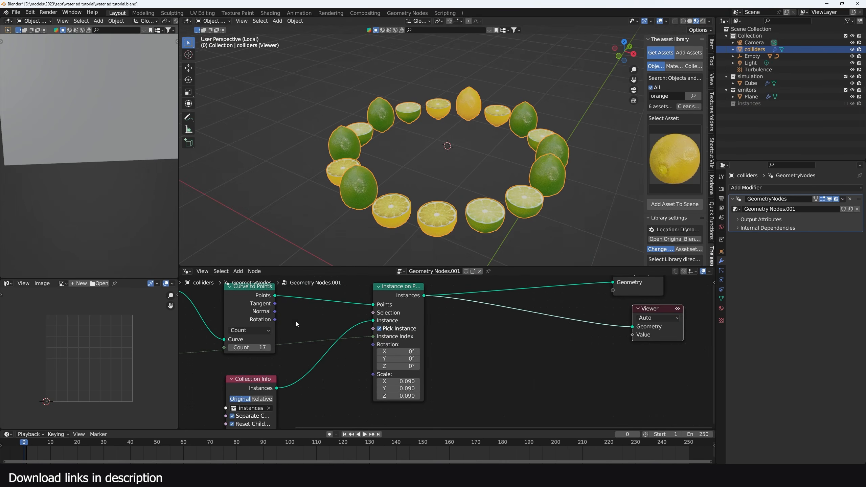
drag(275, 319, 372, 345)
middle_drag(422, 210, 405, 280)
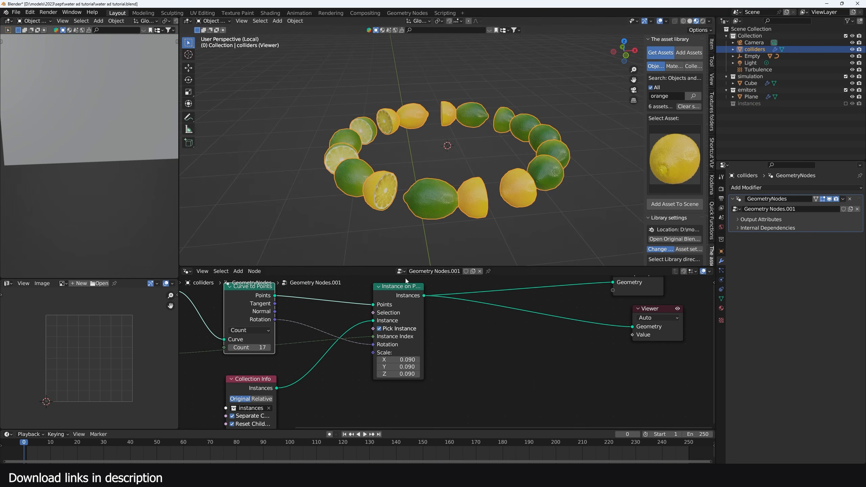
Insert a Rotate Euler node into the rotation link between Curve to Points and Instance on Points.
drag(405, 293, 546, 295)
middle_drag(444, 201, 478, 199)
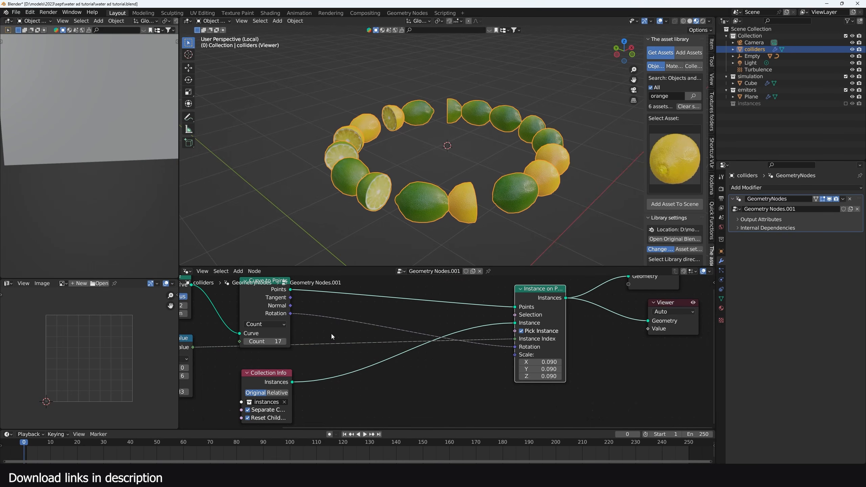
key(shift+a)
click(375, 333)
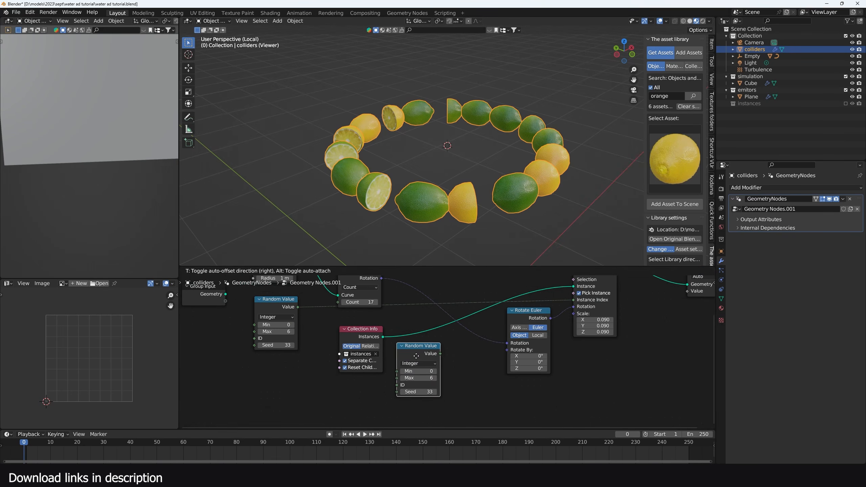
Duplicate the Random Value node, switch the copy to Vector and connect it to Rotate By on Rotate Euler.
click(418, 360)
scroll(418, 361, up, 3)
middle_drag(418, 361, 428, 339)
click(398, 368)
click(389, 395)
drag(532, 305, 536, 305)
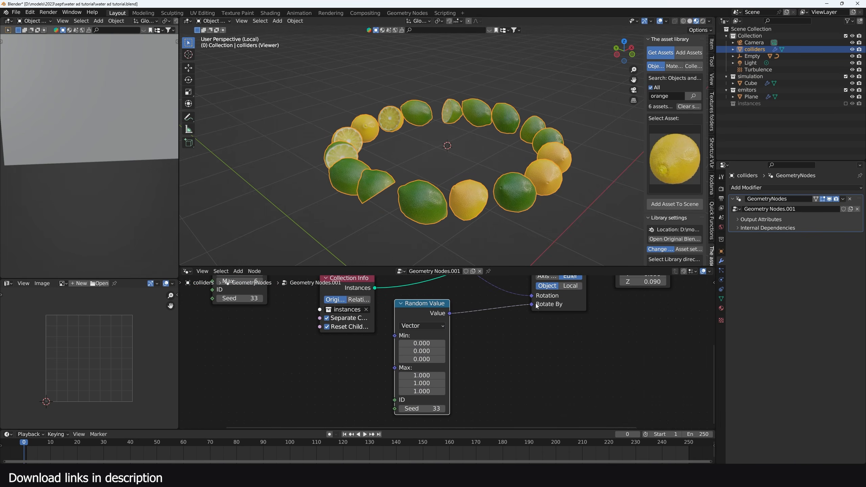
Set the vector Random Value node's minimum to -3.1 and maximum to 5.1 on all axes.
drag(422, 344, 457, 404)
middle_drag(456, 233, 423, 220)
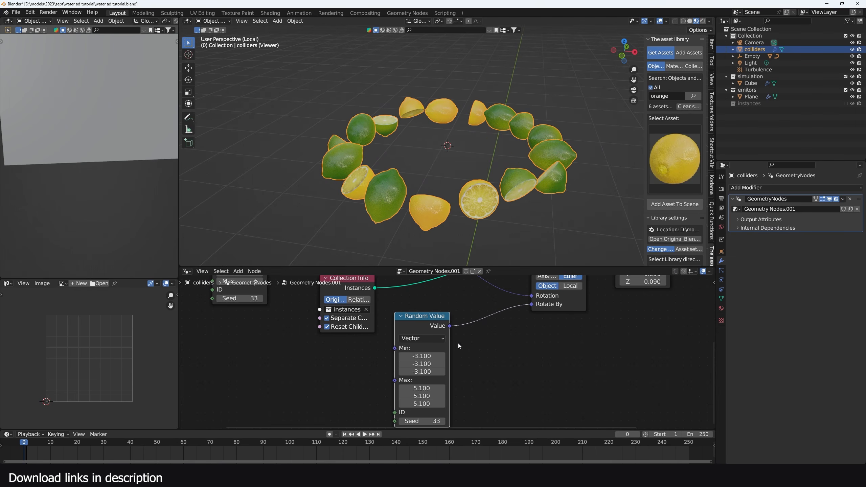
scroll(458, 343, down, 3)
Insert a vector math Add node between Rotate Euler and the Rotation input of Instance on Points.
drag(462, 307, 416, 323)
middle_drag(434, 348, 461, 324)
scroll(461, 324, up, 1)
key(shift+a)
click(463, 324)
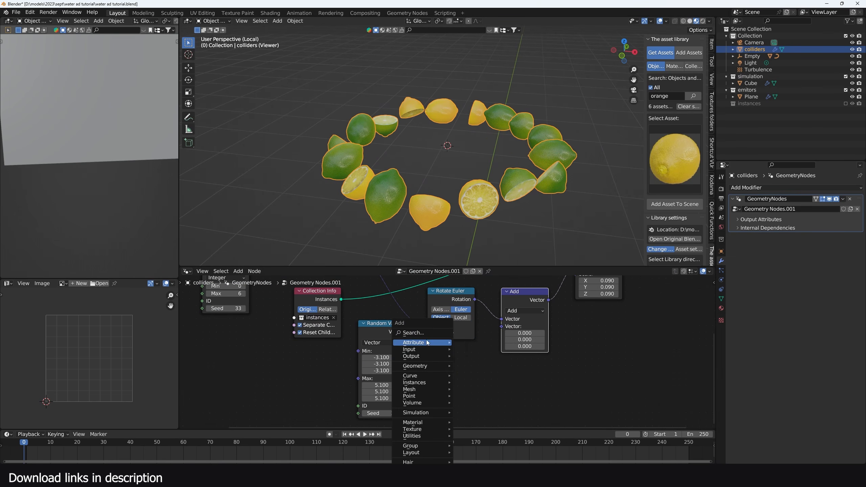
key(Escape)
Extend the Add node's second vector input with a Multiply node and expose Count, Radius and Value as modifier inputs.
drag(405, 331, 429, 332)
text(s)
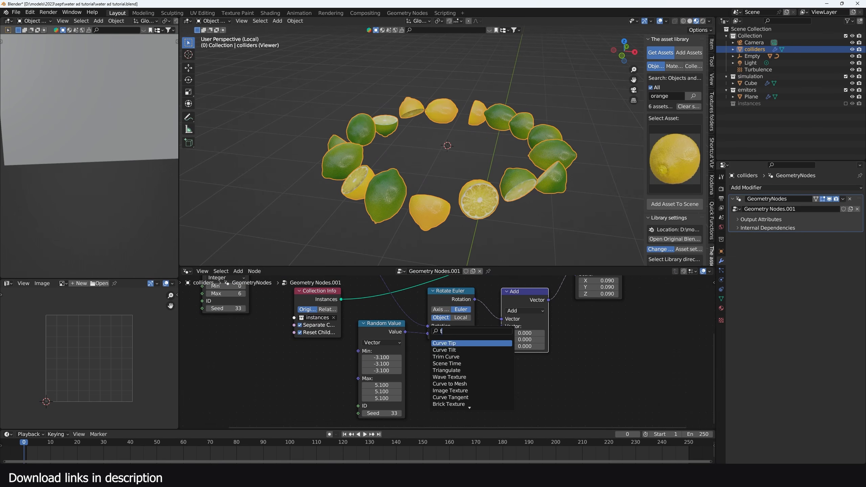
click(447, 384)
drag(506, 331, 502, 327)
key(space)
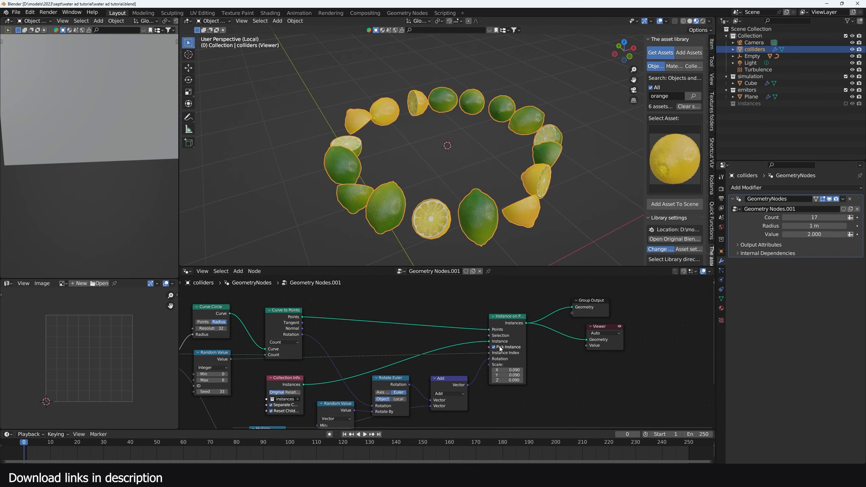
Return to the full scene in wireframe and lower the colliders ring about 1.02 m along Z.
drag(583, 303, 599, 296)
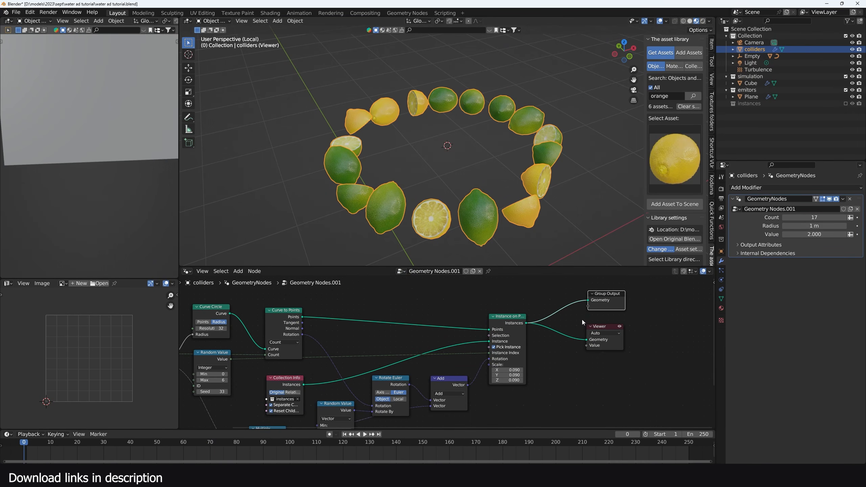
middle_drag(566, 334, 501, 337)
scroll(527, 322, up, 3)
key(slash)
key(shift+z)
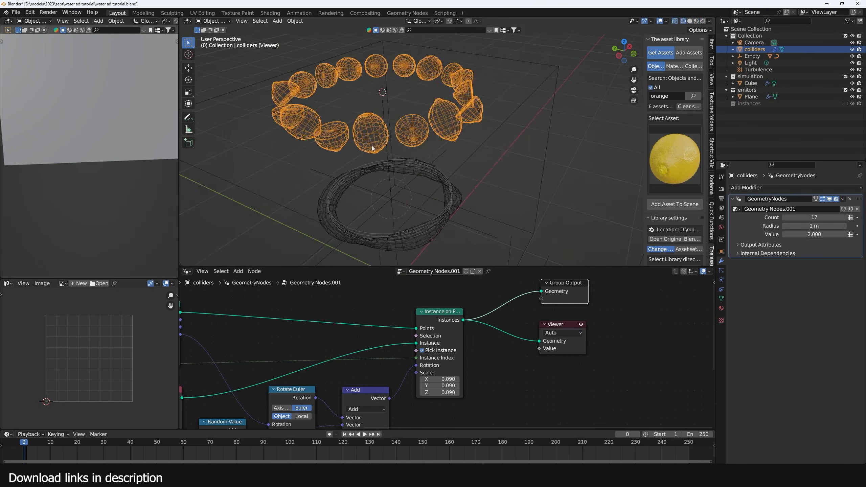
middle_drag(373, 151, 407, 118)
key(g)
key(z)
click(410, 238)
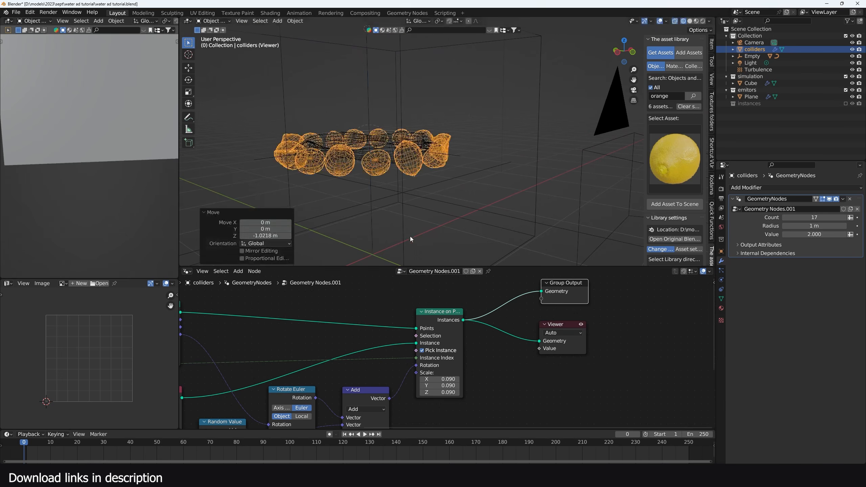
Set the colliders' Count to 7 and scale the ring down to about 0.813.
drag(818, 218, 787, 217)
key(s)
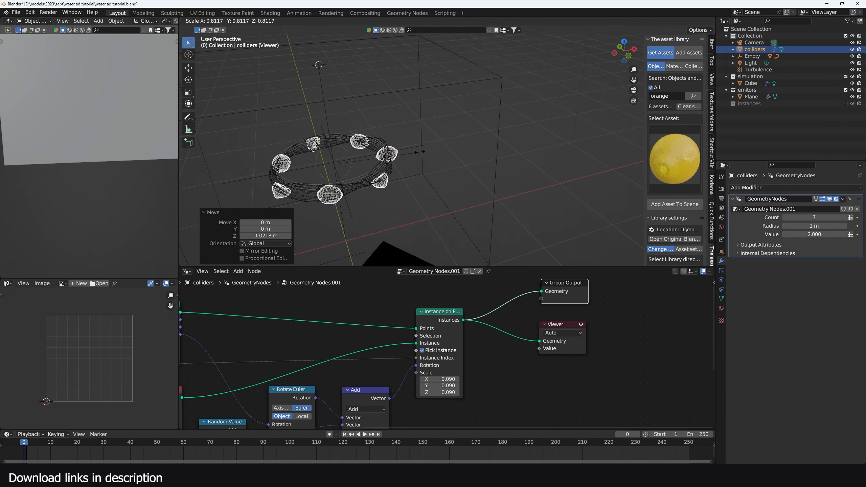
click(419, 152)
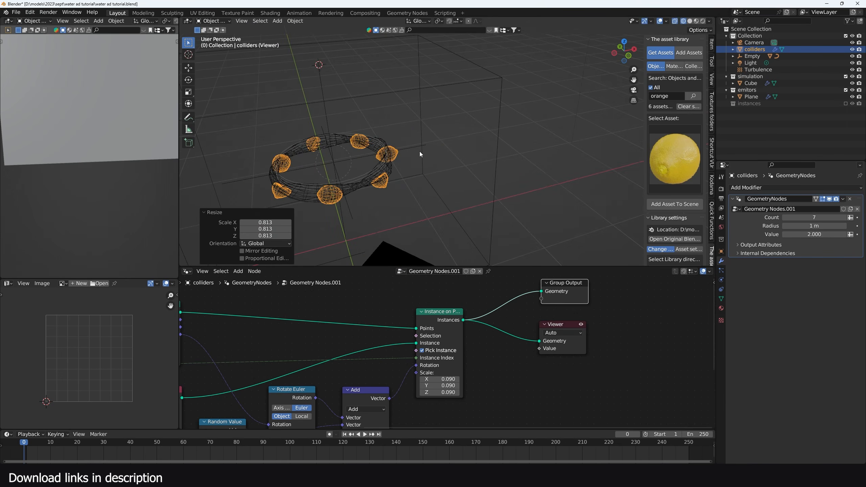
Raise the colliders ring about 0.022 m along Z to line it up with the inflow ring.
key(KP_7)
middle_drag(419, 152, 418, 100)
middle_drag(484, 179, 487, 153)
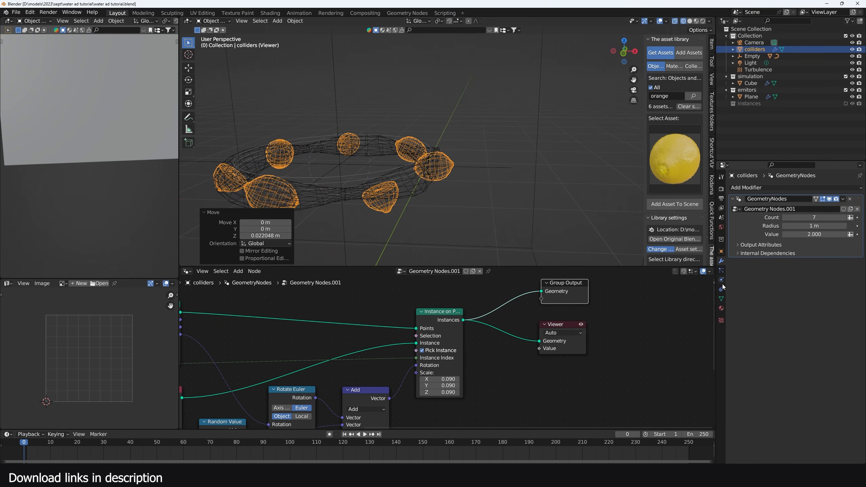
Add Fluid physics to the colliders as a Collision Effector and test-play the simulation.
click(721, 280)
click(822, 195)
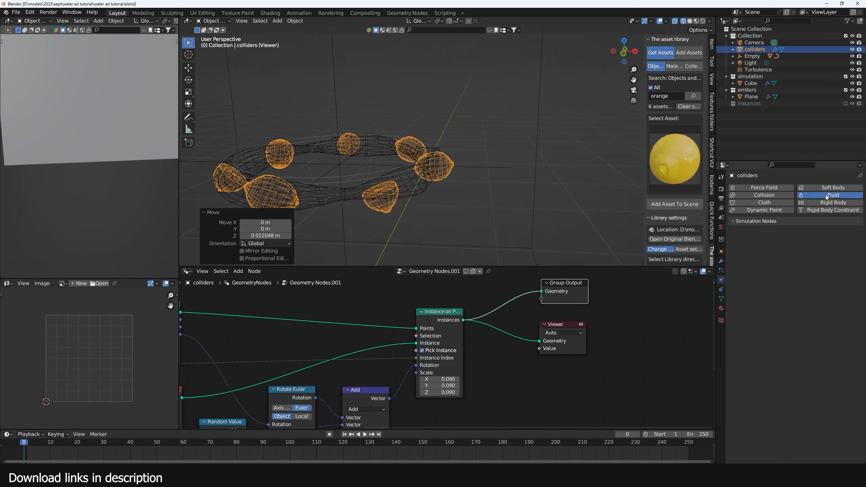
click(797, 240)
click(795, 271)
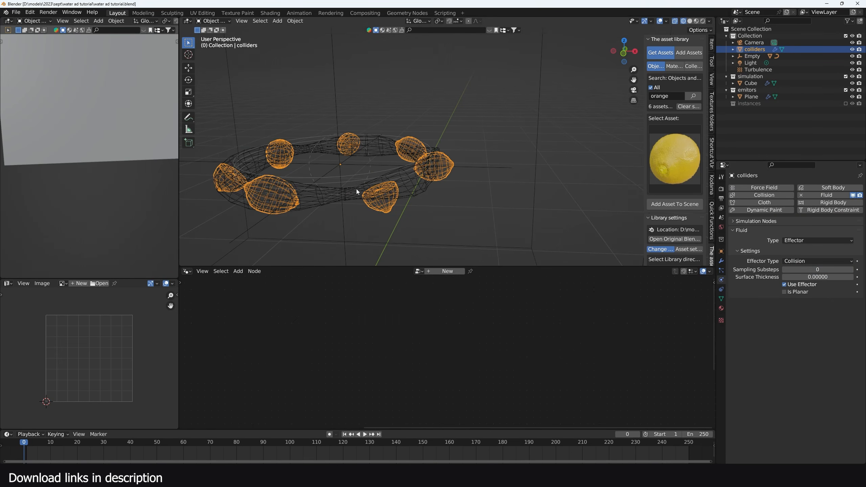
key(space)
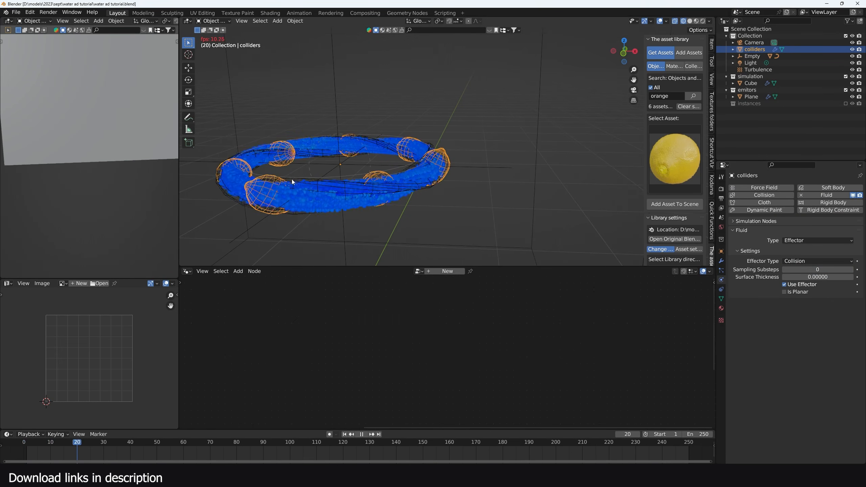
key(Escape)
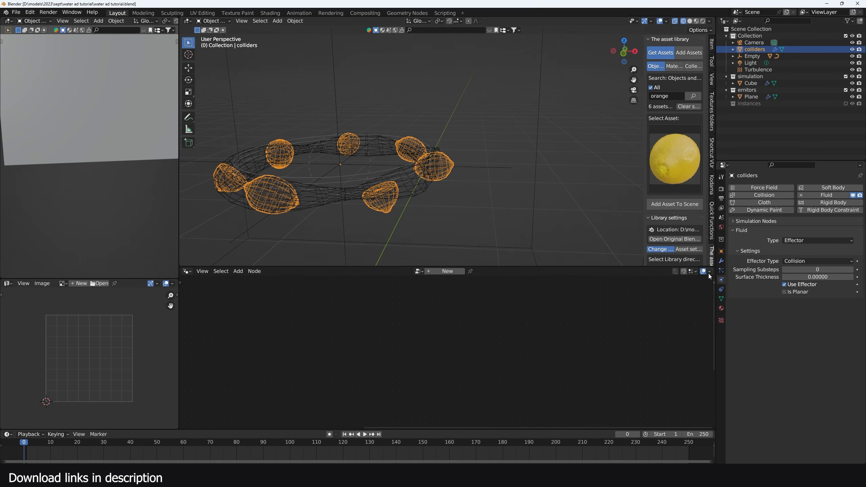
Insert a Realize Instances node between Instance on Points and the Group Output, and replay the simulation.
click(721, 260)
click(747, 220)
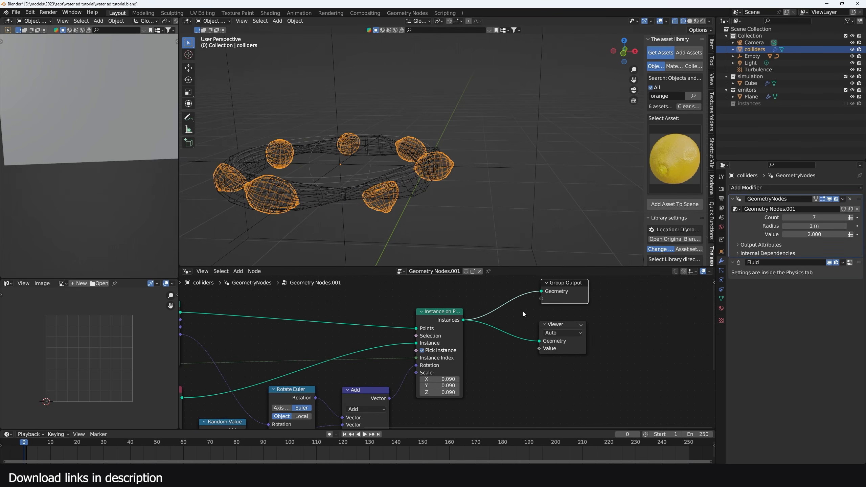
drag(565, 303, 604, 308)
key(shift+a)
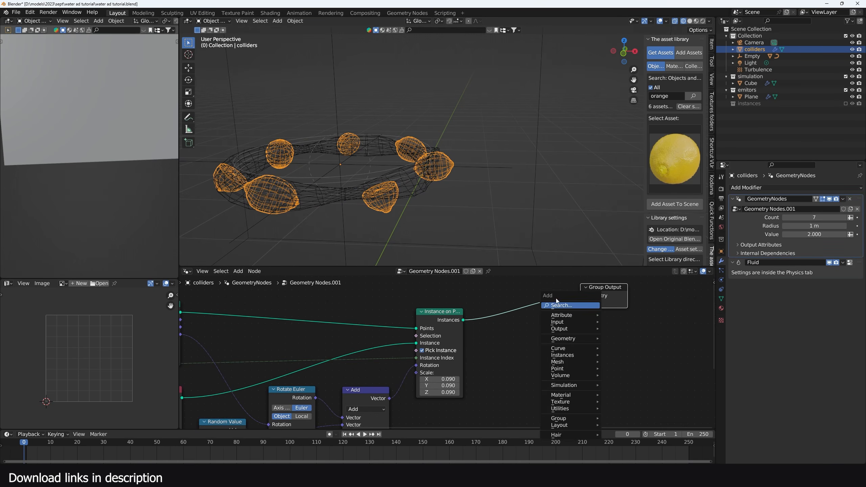
text(rea)
click(578, 318)
click(518, 322)
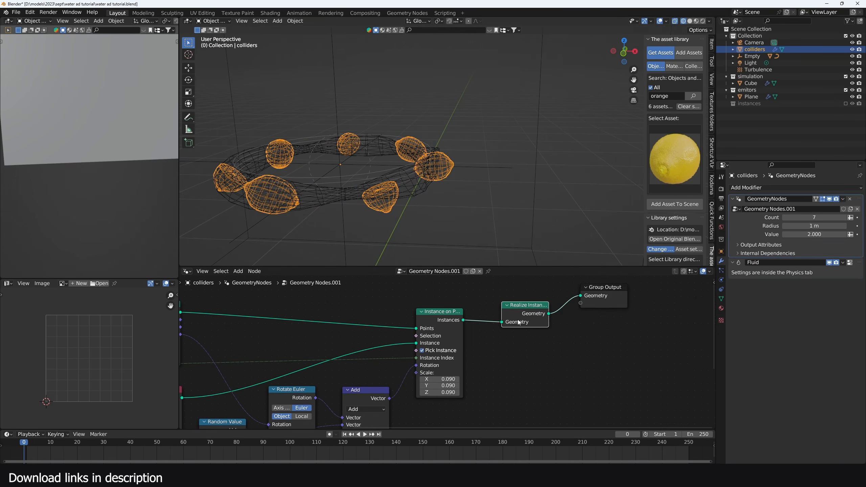
key(space)
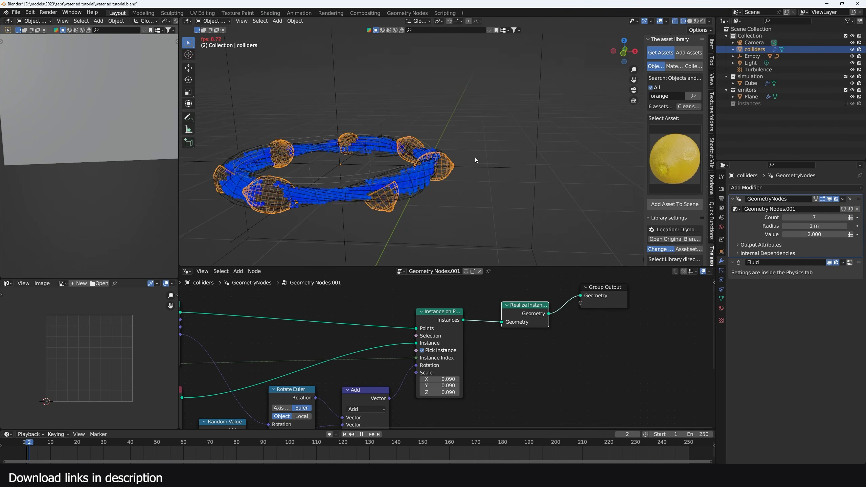
Replay the fluid simulation and examine from several angles how the liquid moves around the colliders ring.
middle_drag(422, 178, 431, 182)
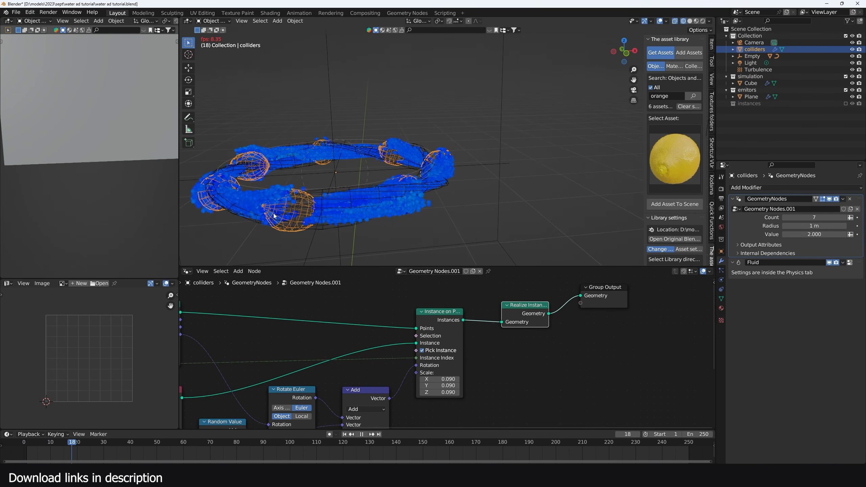
key(Escape)
key(space)
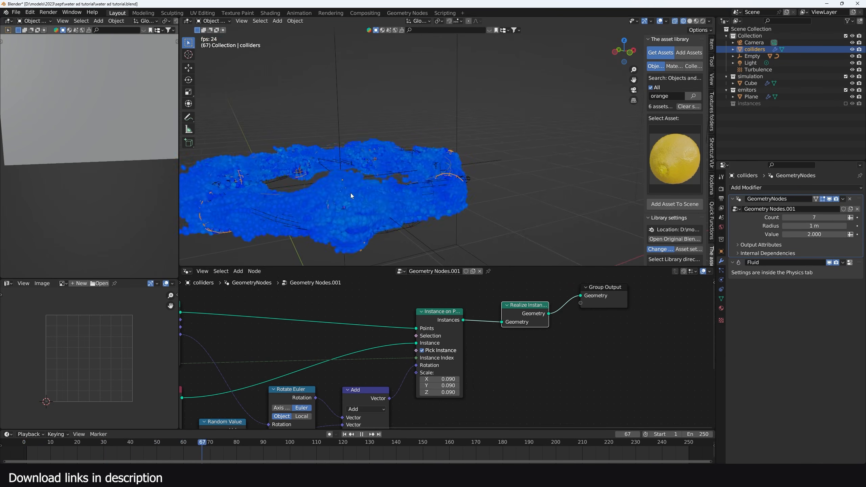
key(space)
middle_drag(371, 205, 438, 218)
key(space)
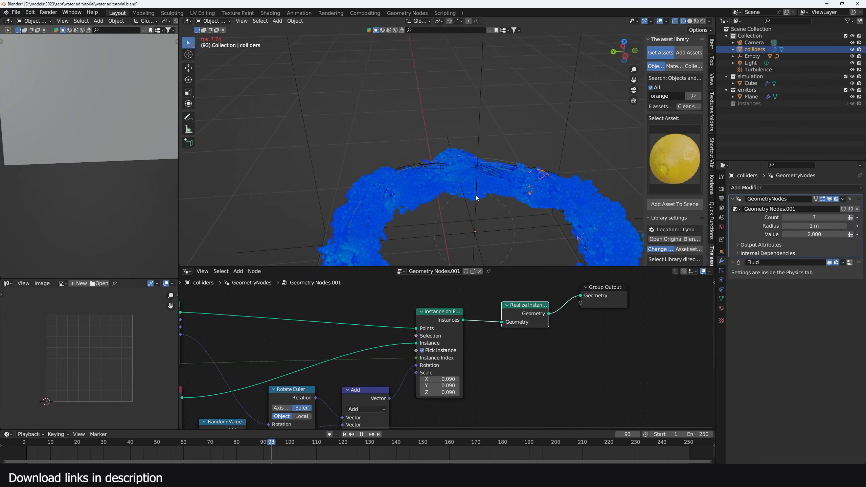
key(Escape)
middle_drag(509, 195, 489, 198)
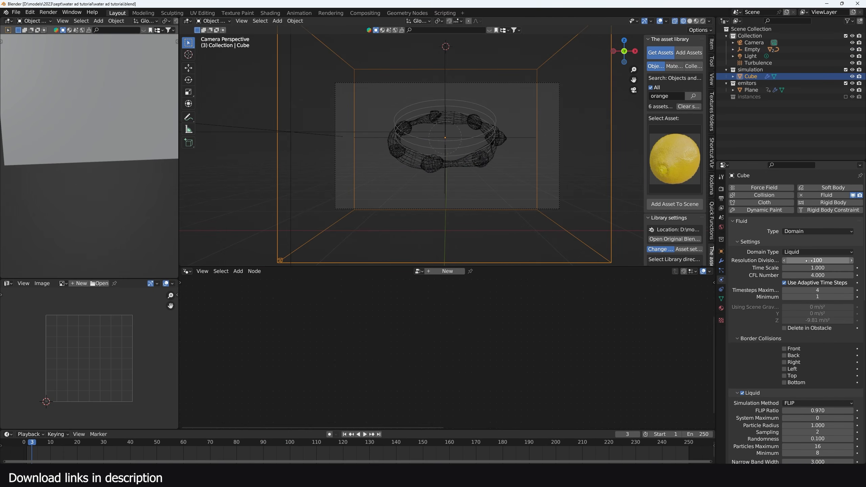
Set the cache Type of the fluid domain cube to All.
scroll(759, 294, down, 12)
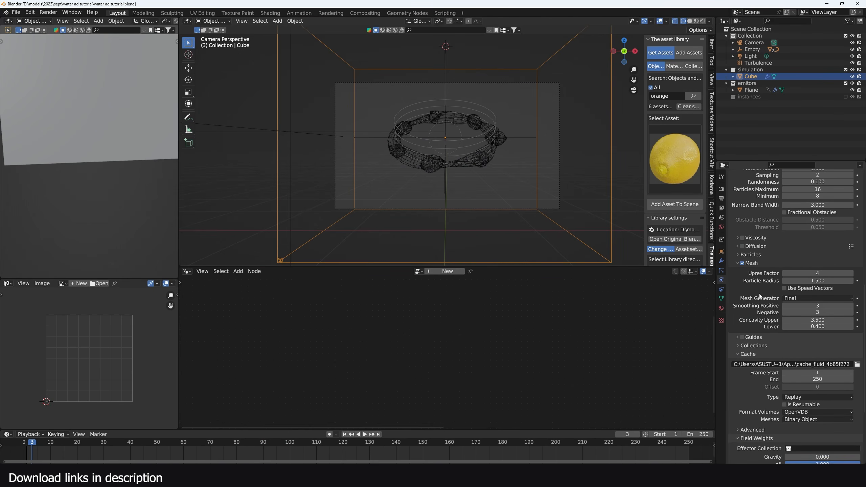
scroll(799, 347, down, 8)
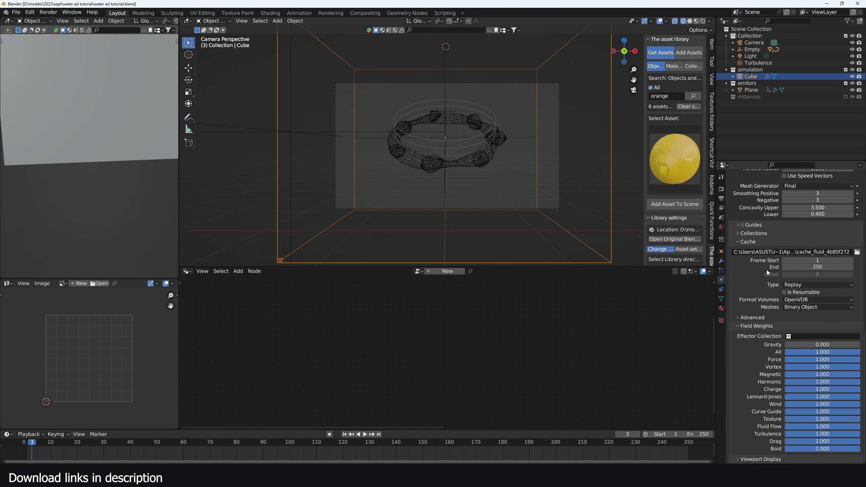
click(795, 285)
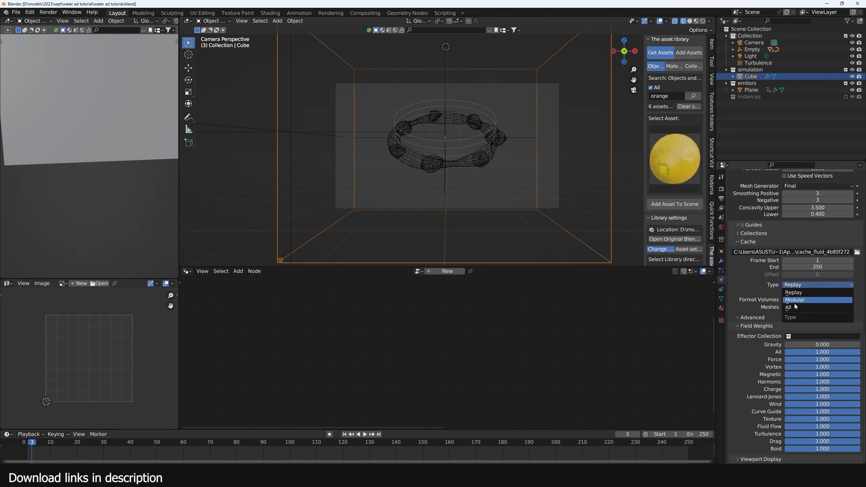
click(794, 306)
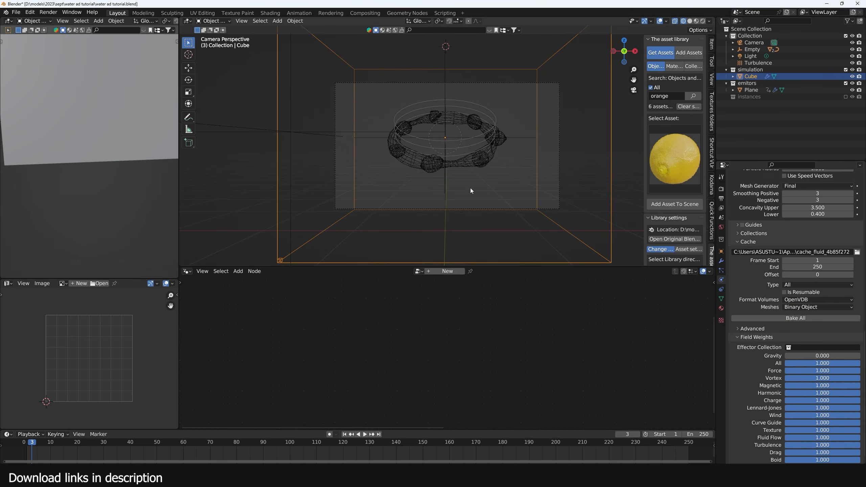
scroll(799, 317, up, 10)
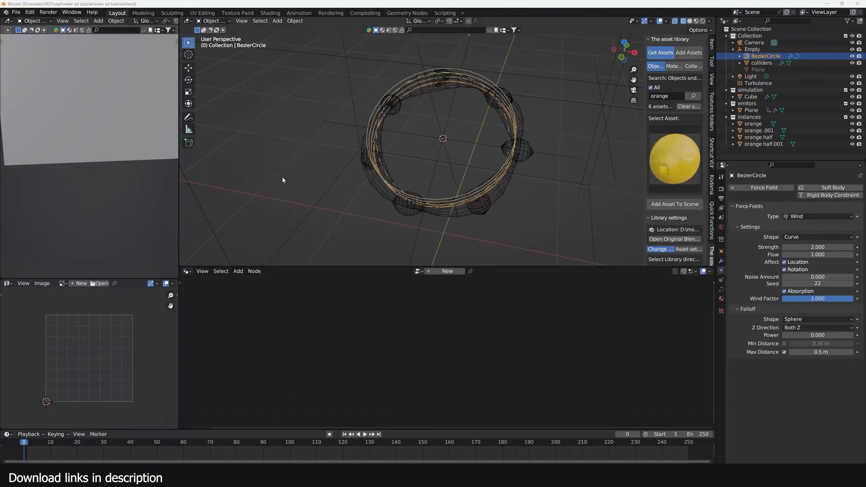
Try a wind Strength of 10 on the BezierCircle force field and test-play the simulation.
middle_drag(500, 137, 488, 172)
key(space)
key(Escape)
scroll(487, 172, up, 2)
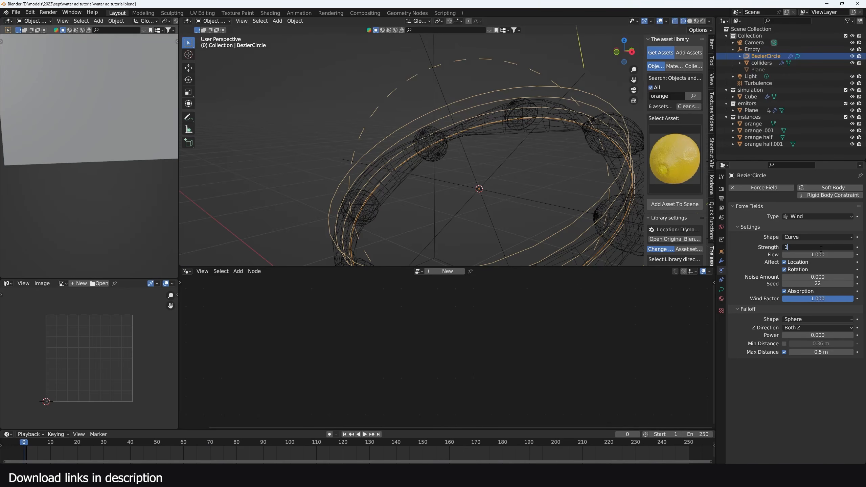
key(Return)
key(space)
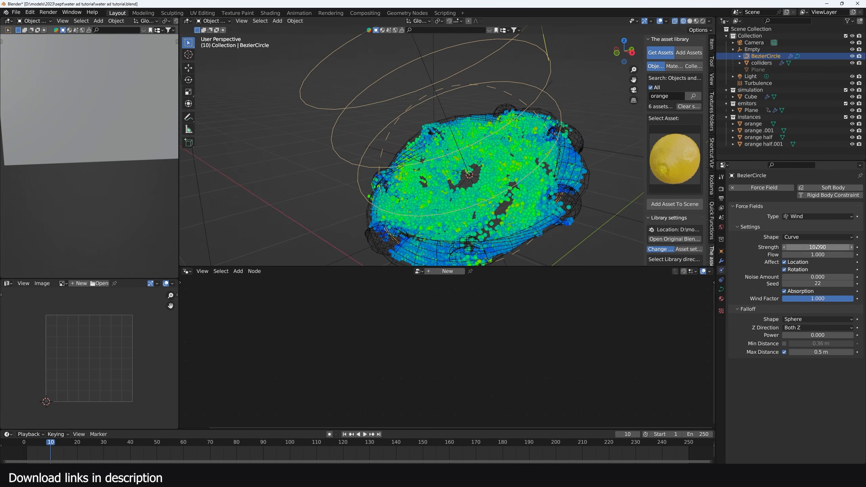
Try a wind Strength of 3 on the BezierCircle and replay the simulation.
key(Return)
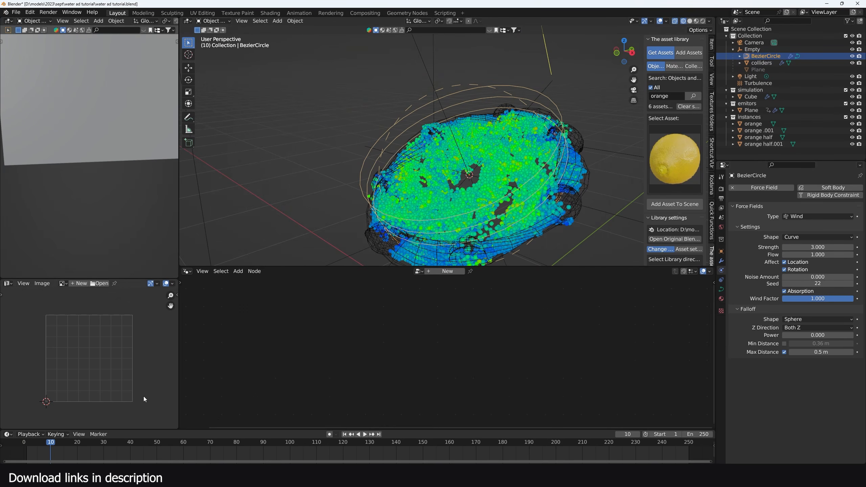
key(space)
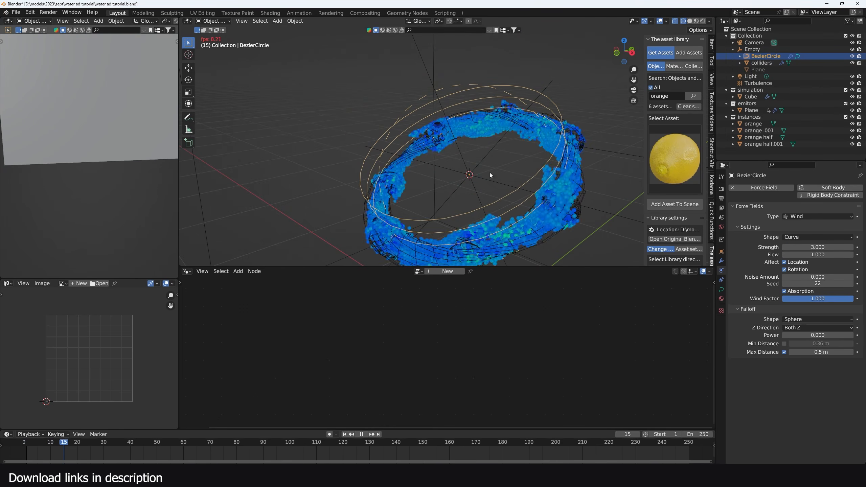
middle_drag(474, 169, 496, 185)
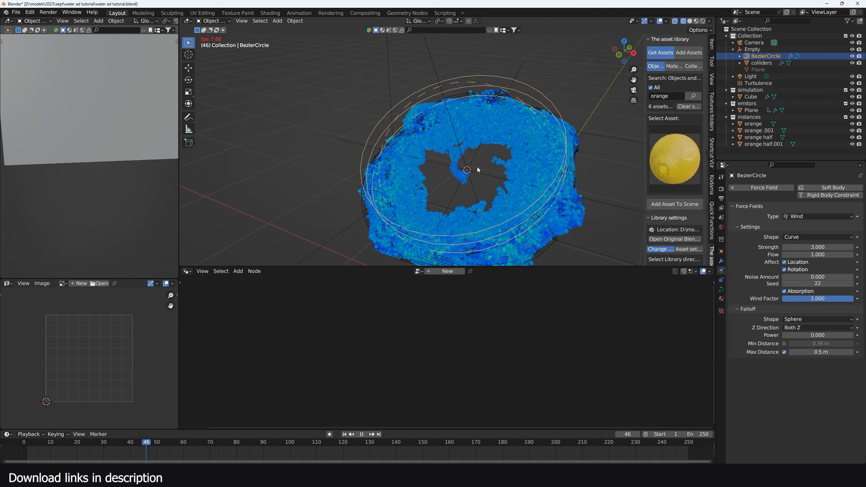
key(Escape)
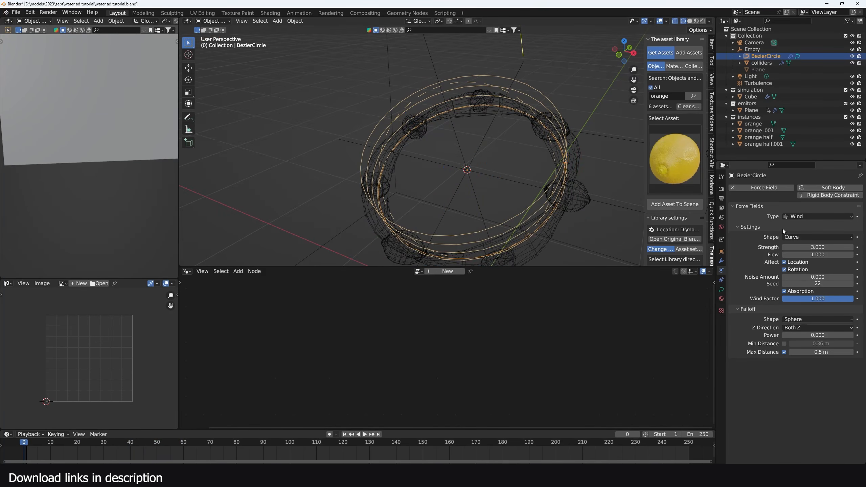
Set the BezierCircle's wind Strength to 1 and replay the simulation to check the splash from several angles.
text(1)
key(Return)
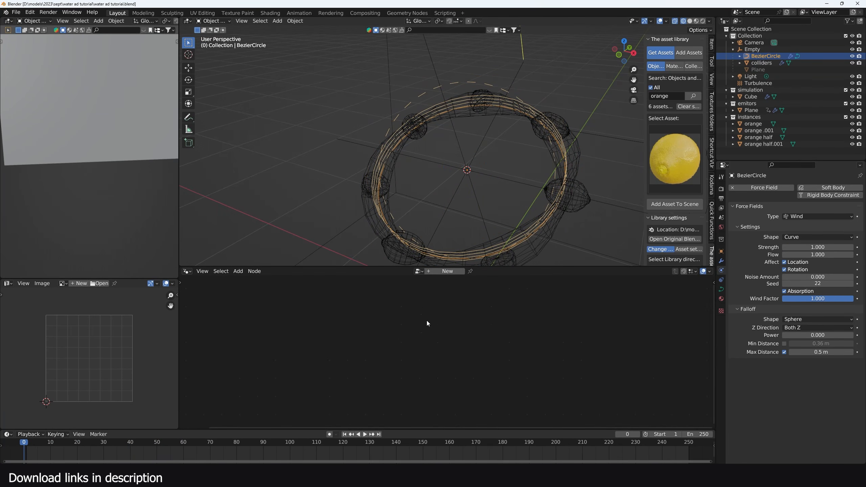
key(space)
middle_drag(454, 226, 431, 214)
middle_drag(447, 128, 483, 124)
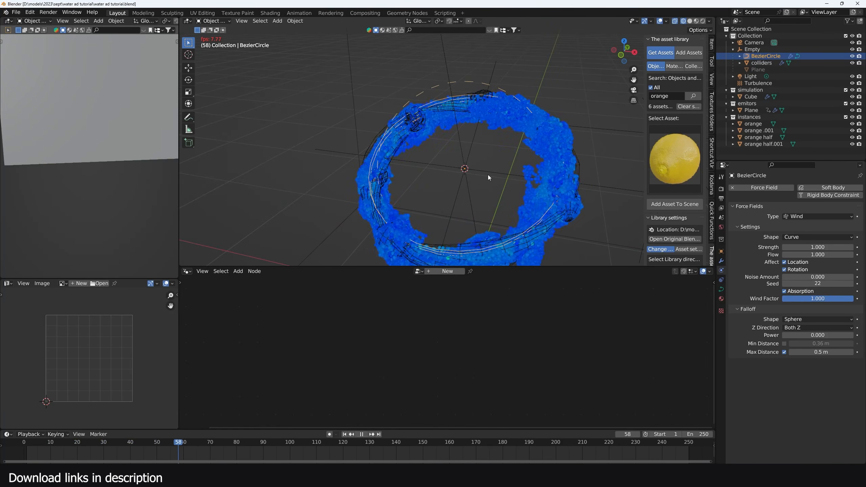
middle_drag(512, 164, 537, 167)
key(space)
scroll(547, 208, down, 2)
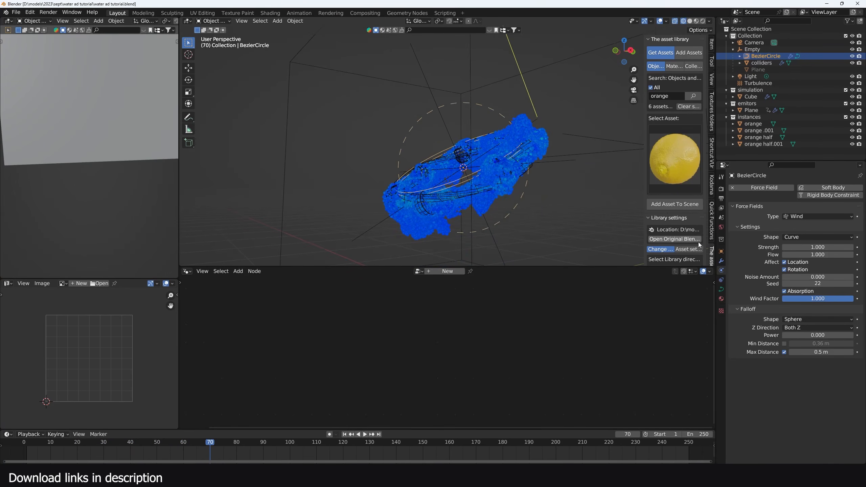
Hide the domain cube's Liquid Particle System in the viewport and play back the meshed splash with overlays shown.
click(751, 96)
scroll(750, 379, down, 2)
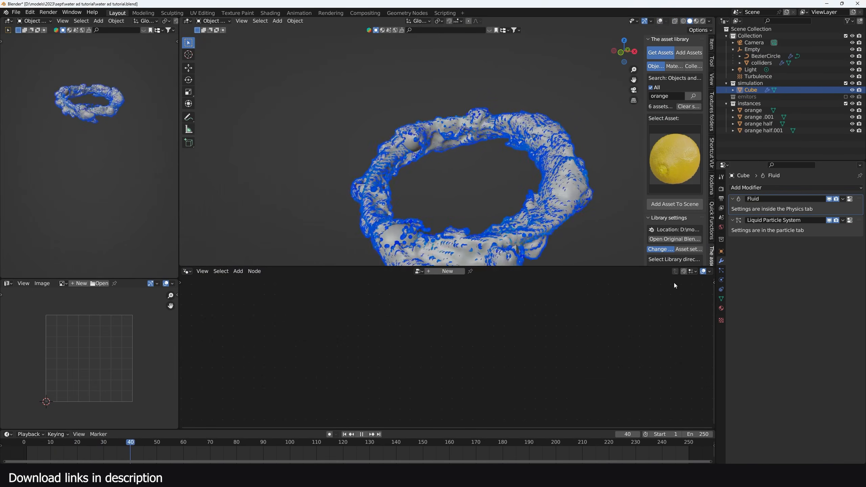
click(829, 219)
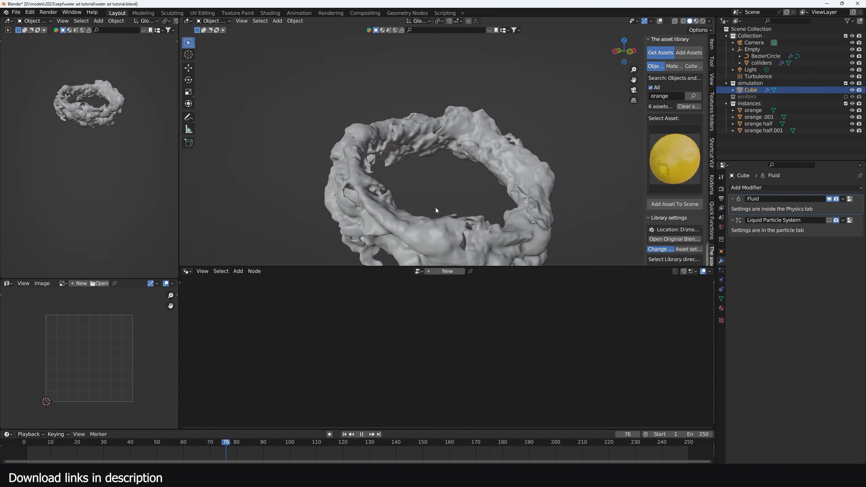
key(shift+alt+z)
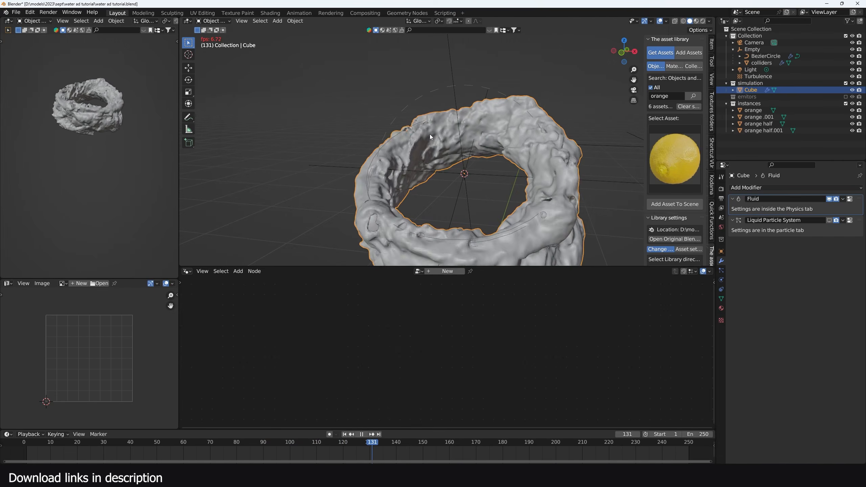
key(space)
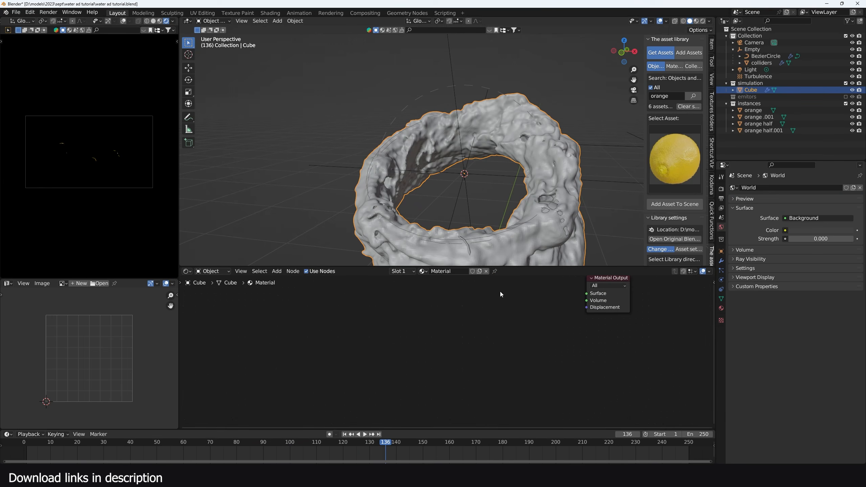
Add a Glass BSDF to the fluid cube's material, connected to the Material Output's Surface.
key(shift+a)
click(451, 314)
text(gla)
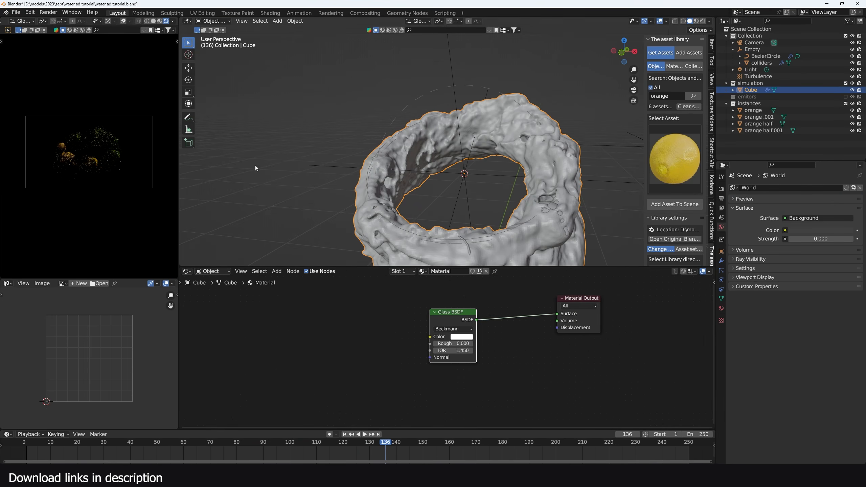
scroll(255, 165, up, 1)
key(Home)
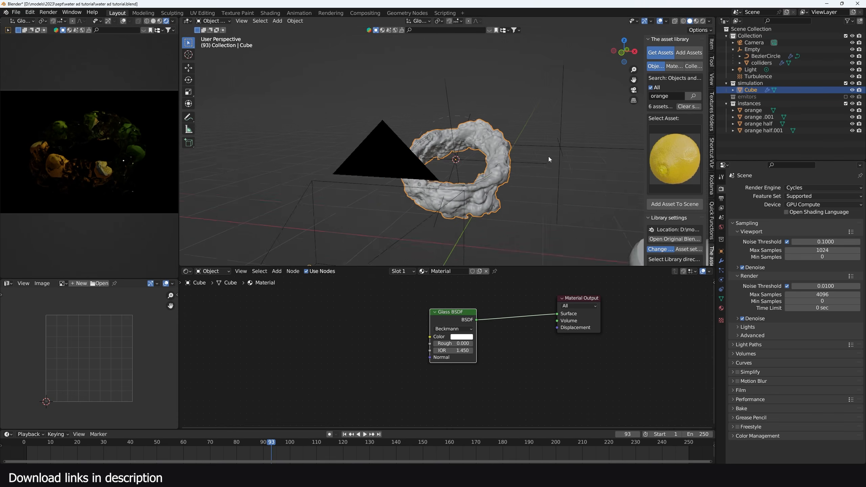
Add a smooth-shaded plane curved up behind the splash as a backdrop and give it a new Translucent BSDF material.
scroll(544, 156, down, 3)
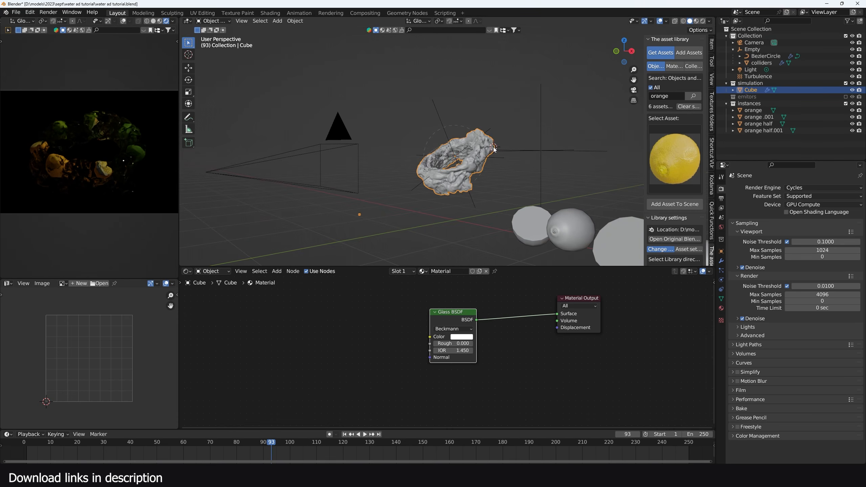
key(shift+a)
click(552, 145)
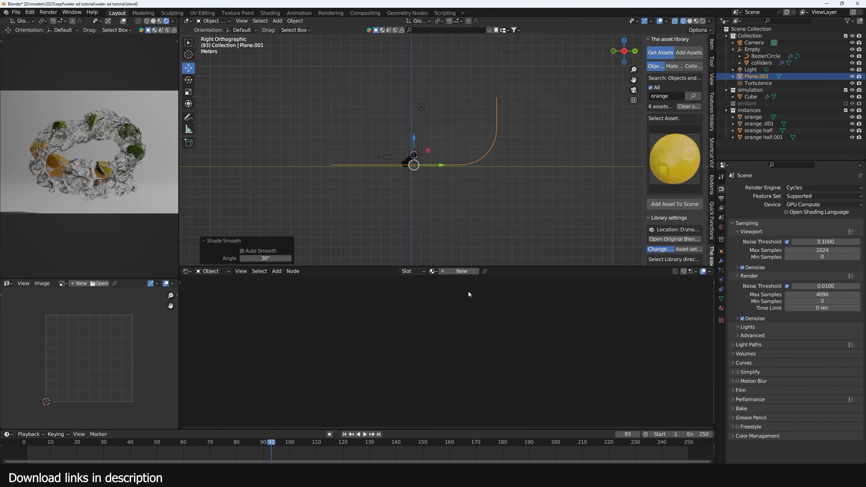
click(462, 271)
key(shift+a)
text(t)
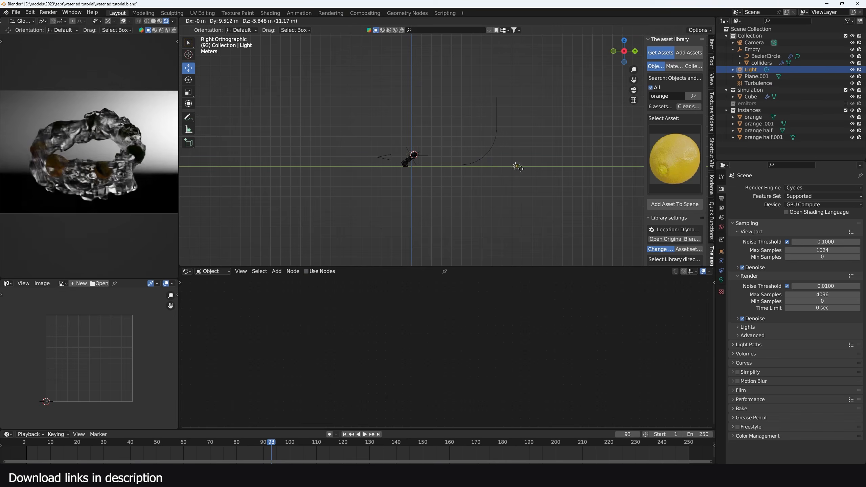
Place the light behind the curved backdrop, tilt and lower the backdrop, and move the light closer to it.
click(507, 172)
key(KP_1)
key(g)
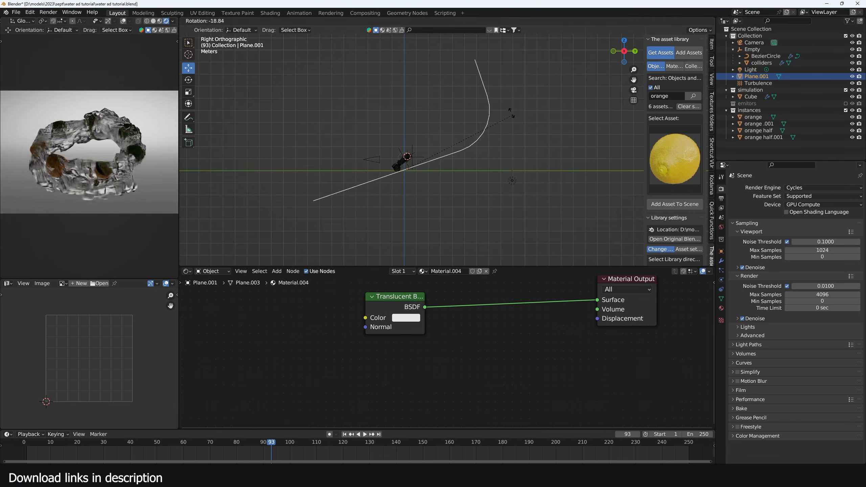
click(506, 143)
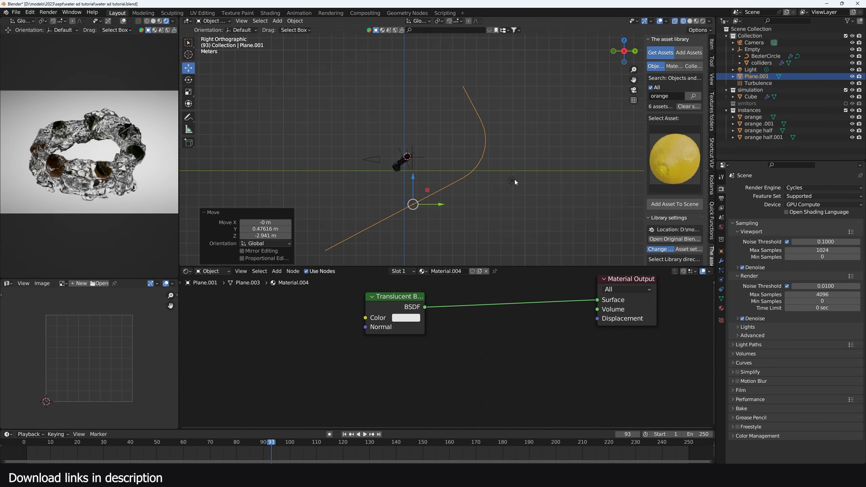
click(514, 180)
key(g)
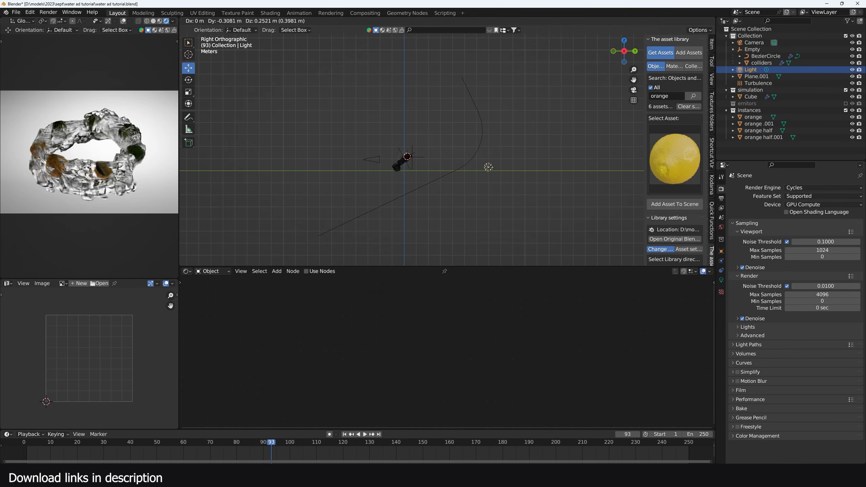
Set the backdrop's Translucent BSDF color to a light blue with about hue 0.620, saturation 0.731 and value 0.800.
click(444, 180)
click(405, 318)
drag(434, 221, 436, 215)
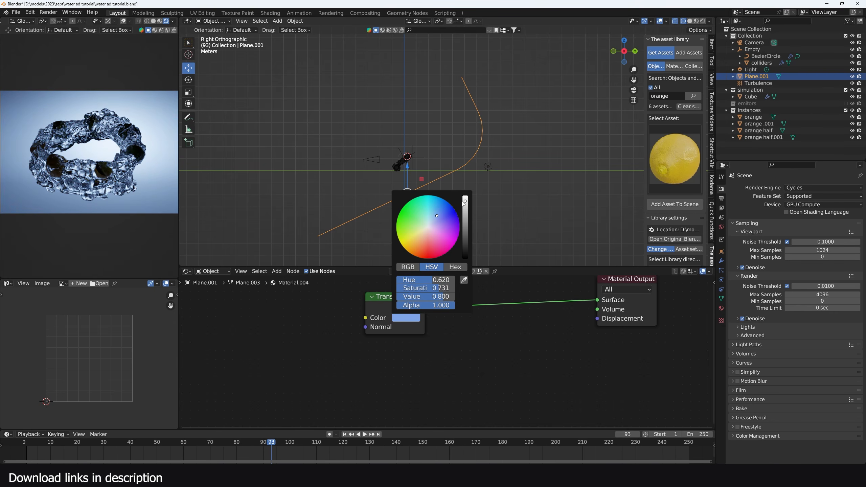
middle_drag(276, 157, 396, 149)
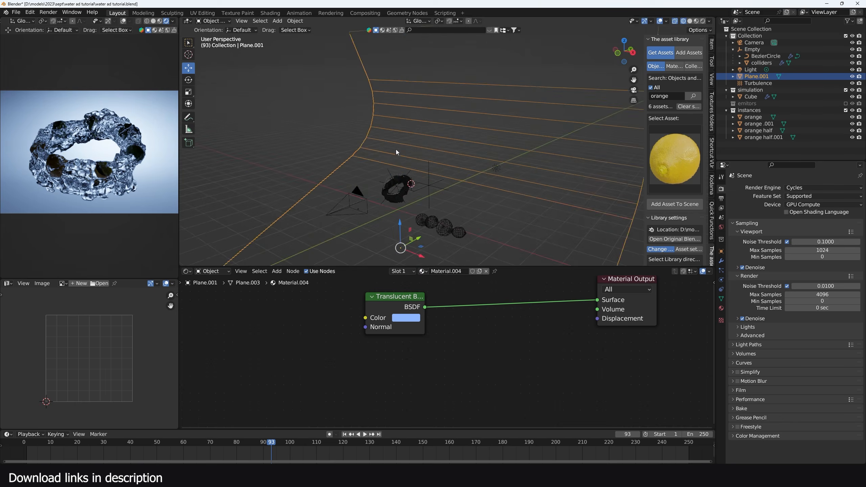
key(shift+z)
click(665, 96)
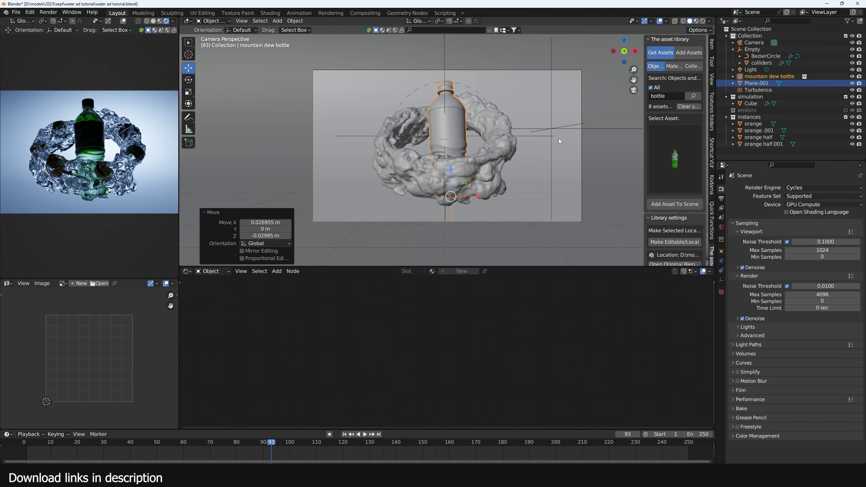
Add an area light above and in front of the bottle, tilt it toward the splash and set its power to 1000 W.
key(KP_3)
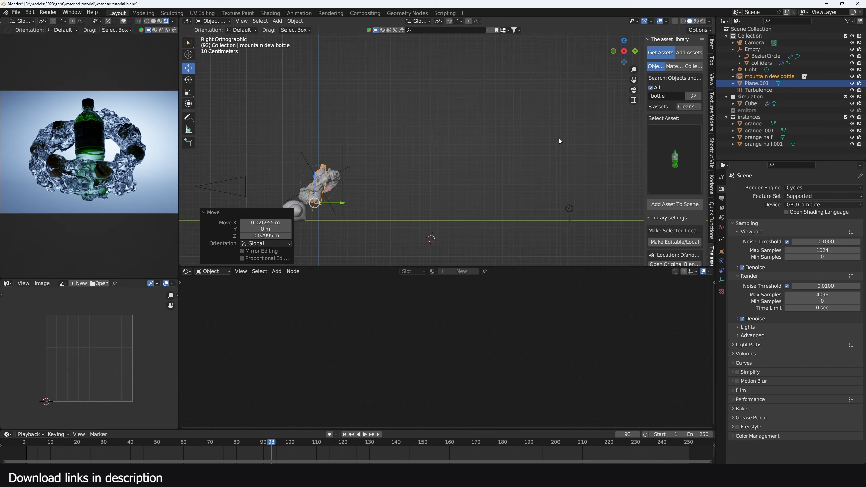
key(shift+z)
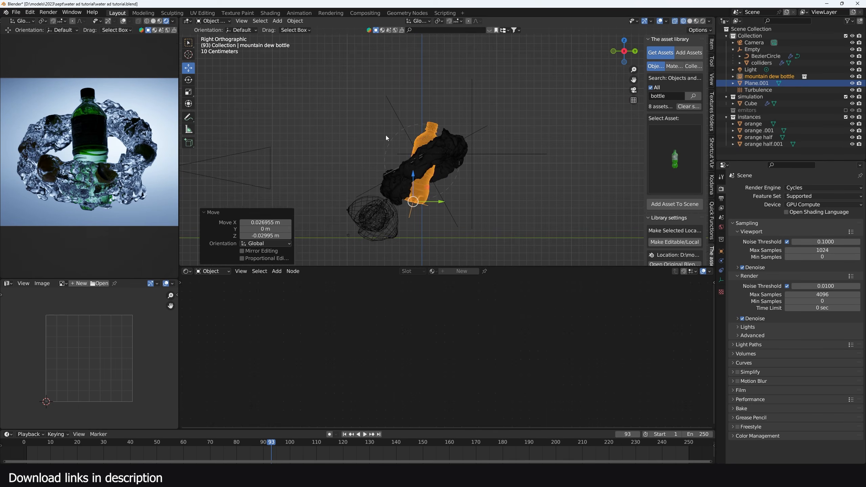
click(335, 130)
key(shift+a)
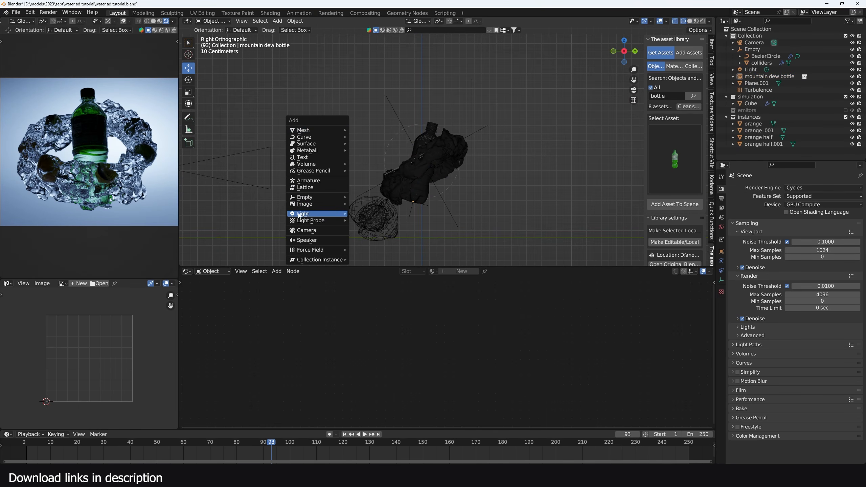
mouse_move(324, 215)
click(356, 236)
key(r)
click(403, 142)
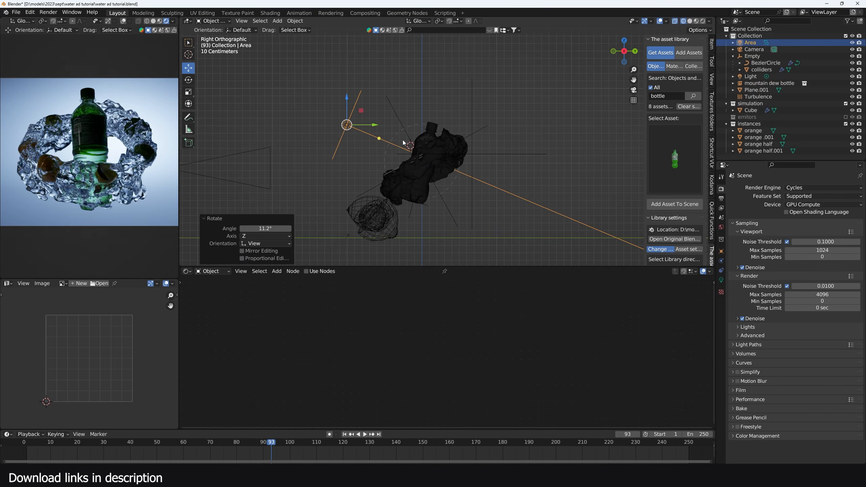
click(722, 280)
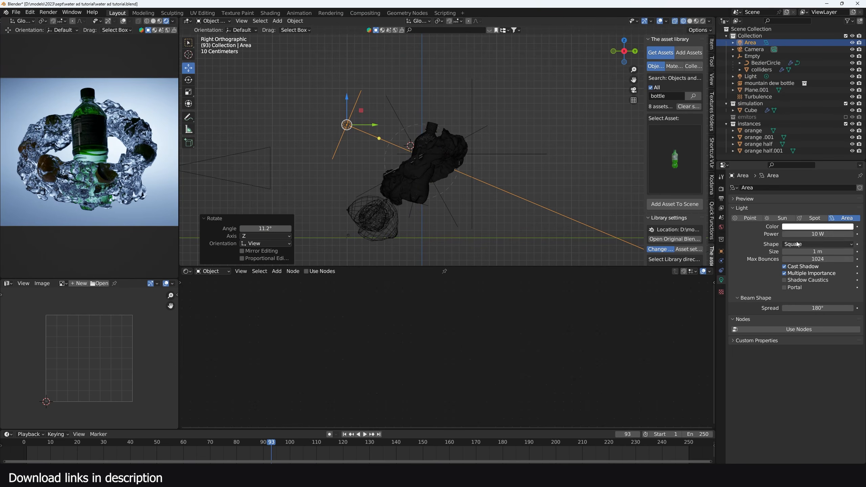
key(Return)
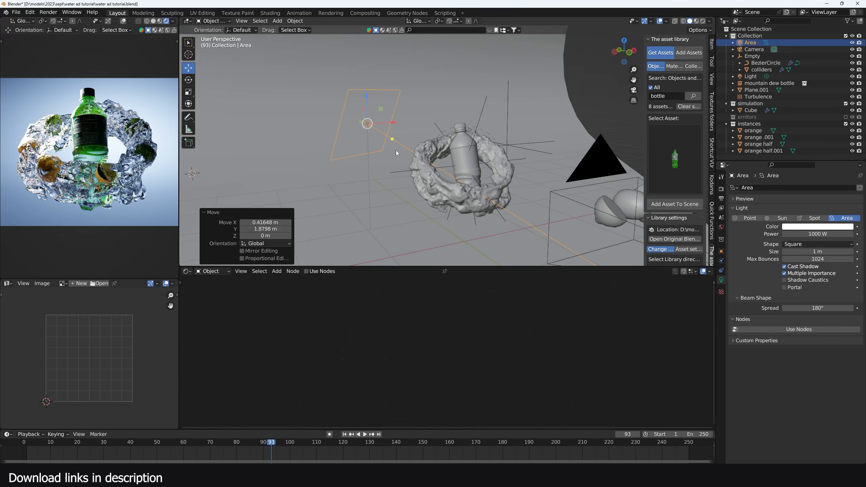
Stretch the area light to about 1.94 times its length along local Y and set its power to 500 W.
middle_drag(396, 150, 368, 143)
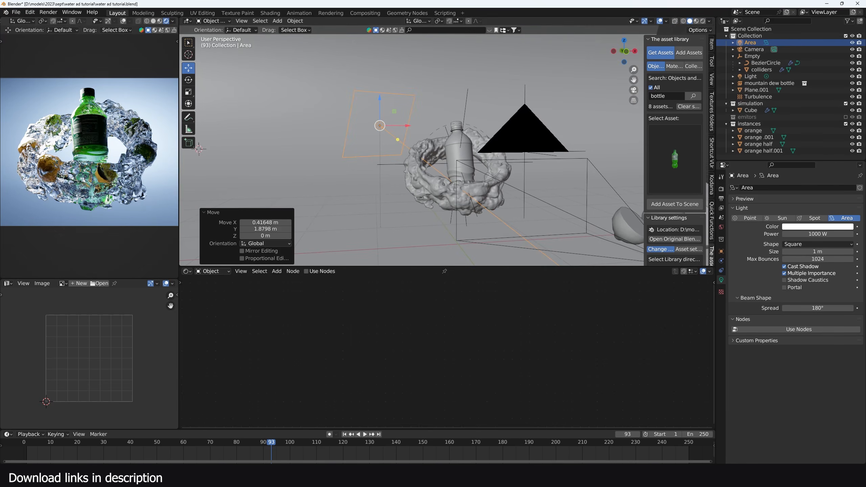
middle_drag(424, 166, 406, 137)
key(s)
key(z)
key(z)
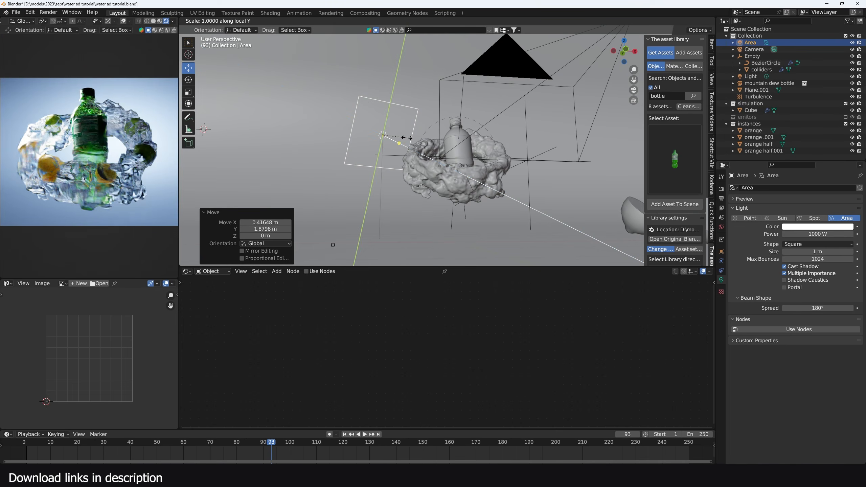
click(426, 138)
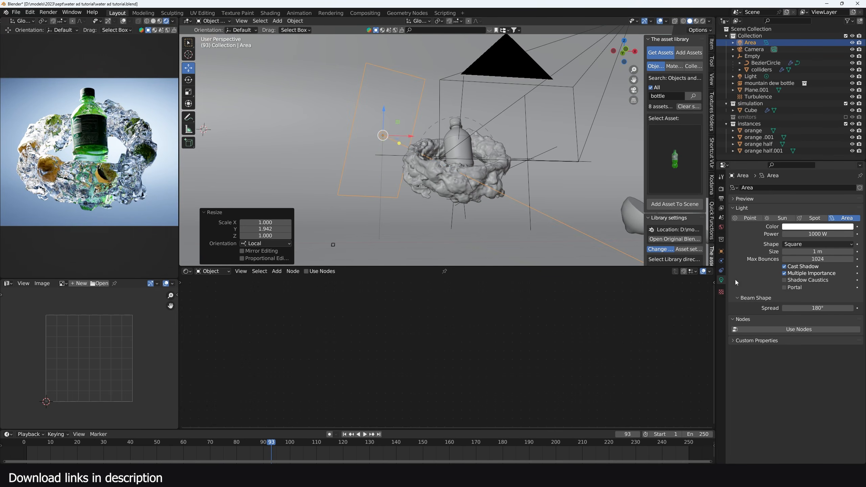
key(Return)
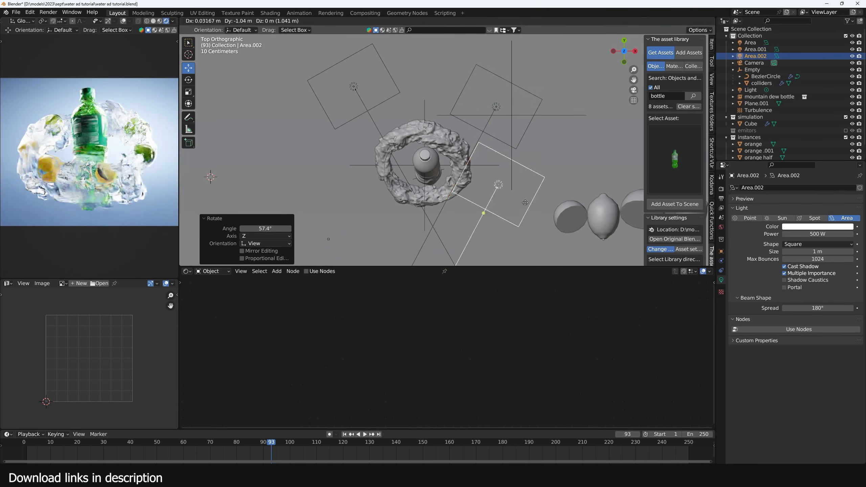
Clear the third area light's rotation, tilt it toward the bottle, raise it above the front and set its power to 100 W.
key(alt+r)
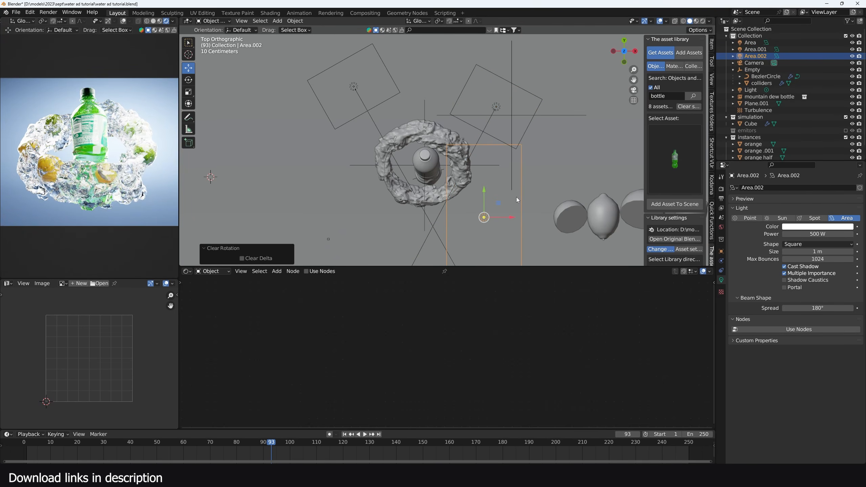
key(KP_3)
key(r)
click(386, 216)
key(g)
click(404, 94)
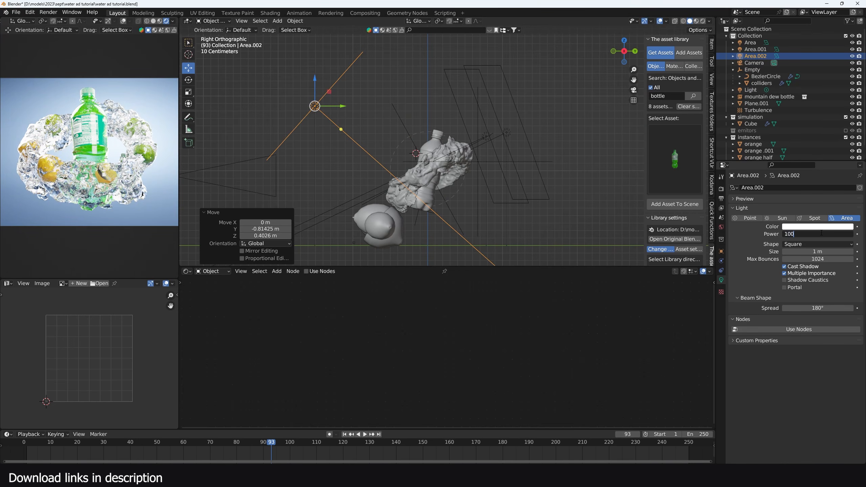
key(Return)
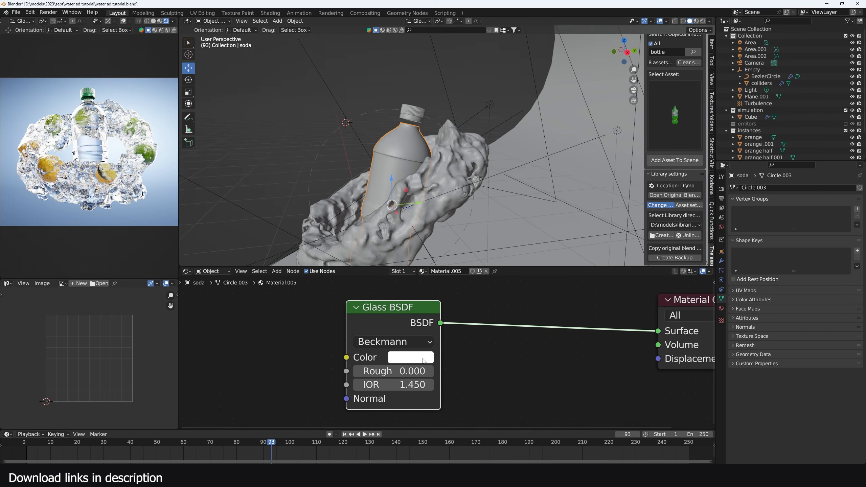
Set the Glass BSDF color of the soda inside the bottle to a saturated yellow.
click(423, 359)
drag(425, 221, 412, 252)
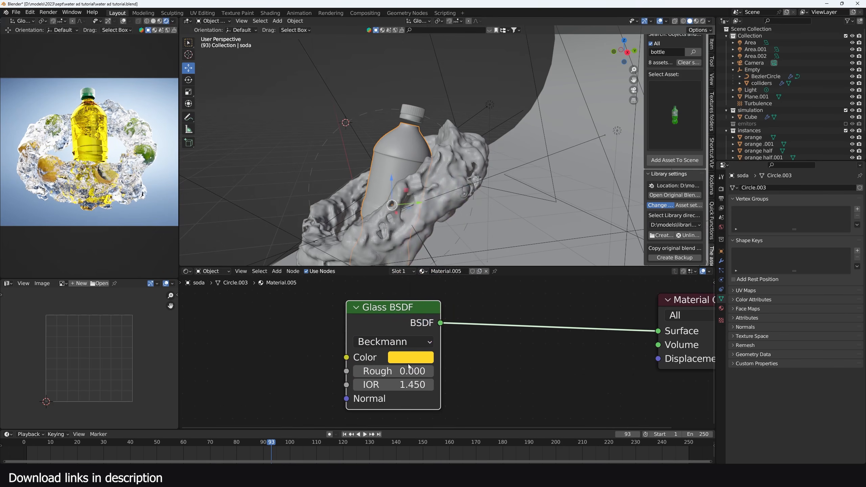
middle_drag(382, 379, 377, 376)
drag(371, 366, 373, 366)
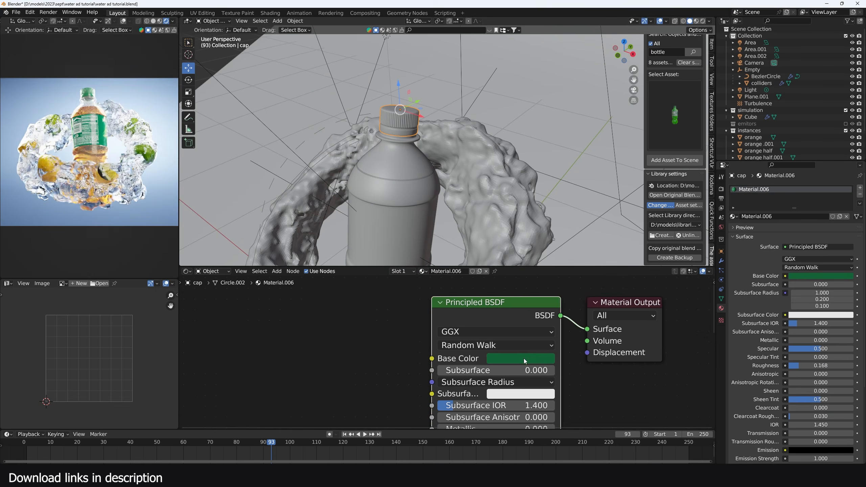
Change the bottle cap's Principled BSDF base color to a bright golden yellow.
click(521, 358)
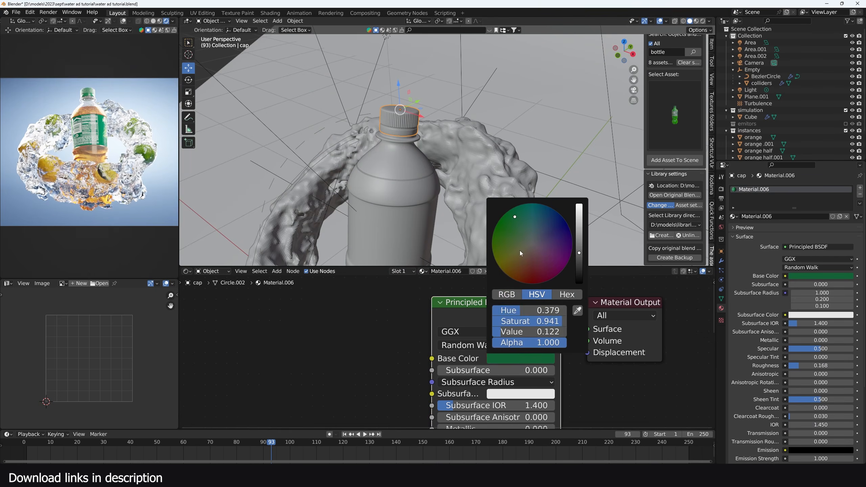
drag(522, 239, 511, 272)
drag(578, 252, 579, 213)
shift+middle_drag(371, 169, 382, 156)
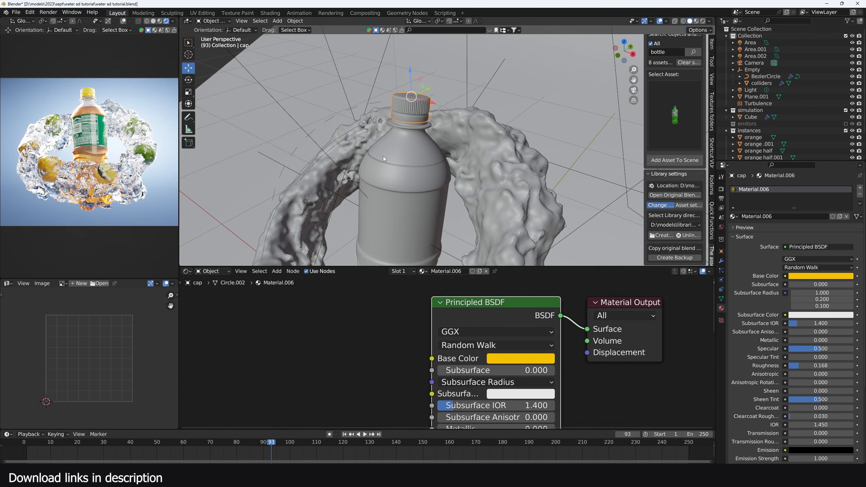
click(394, 227)
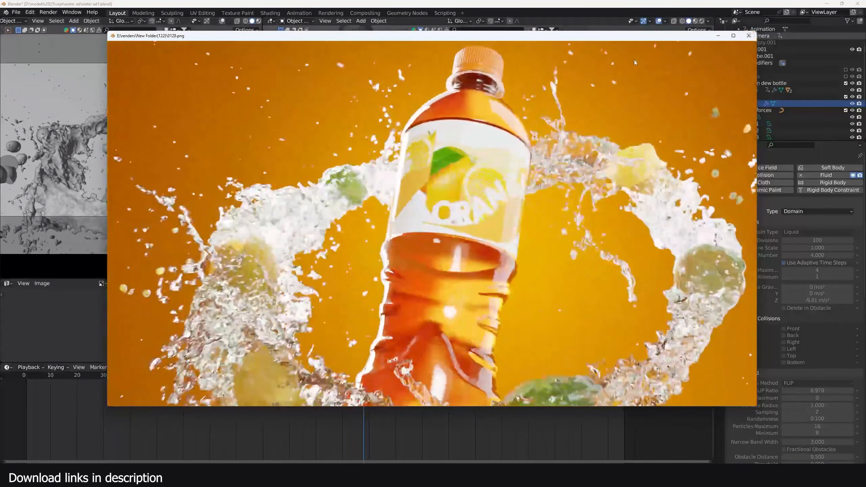
Examine the finished ad scene's bottle, splash and camera placement from the front, the side and in perspective.
click(580, 3)
middle_drag(481, 163, 429, 145)
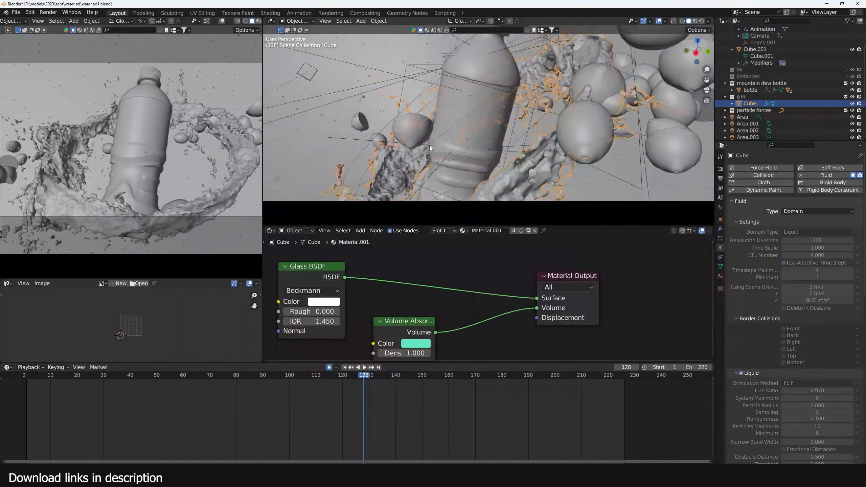
key(KP_1)
key(z)
click(376, 147)
scroll(474, 129, down, 2)
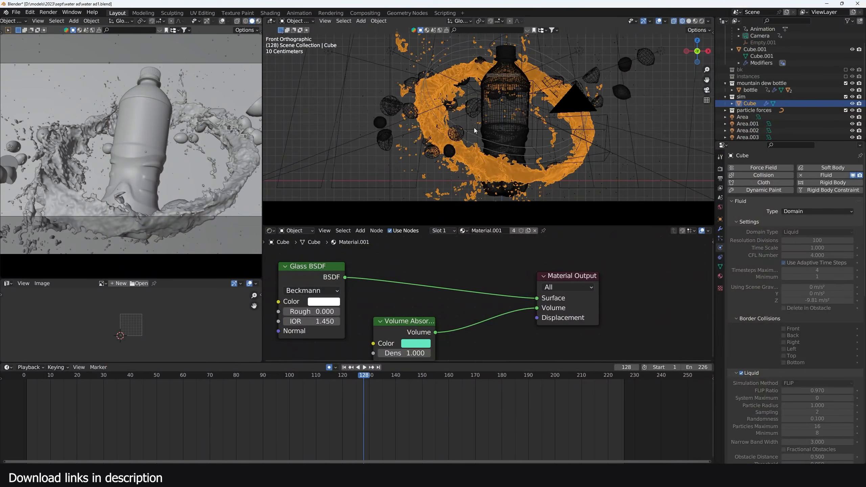
key(KP_3)
click(354, 134)
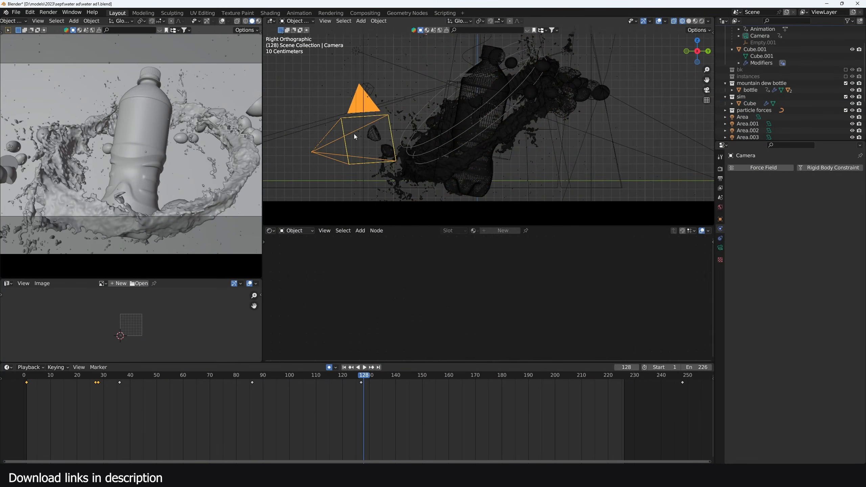
scroll(485, 61, down, 3)
key(z)
click(559, 63)
middle_drag(600, 65, 590, 115)
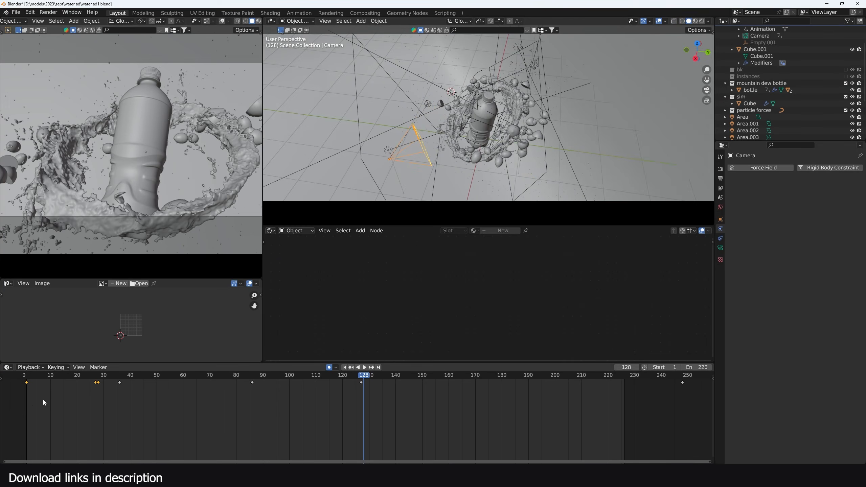
Play and scrub the finished scene's animation from the start to review the camera path and the particles inside the bottle.
click(26, 405)
key(space)
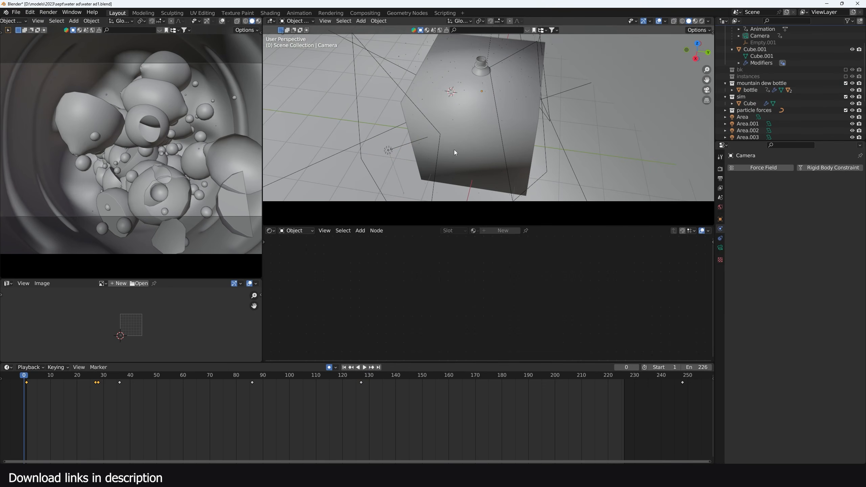
key(KP_1)
key(KP_3)
key(z)
click(359, 150)
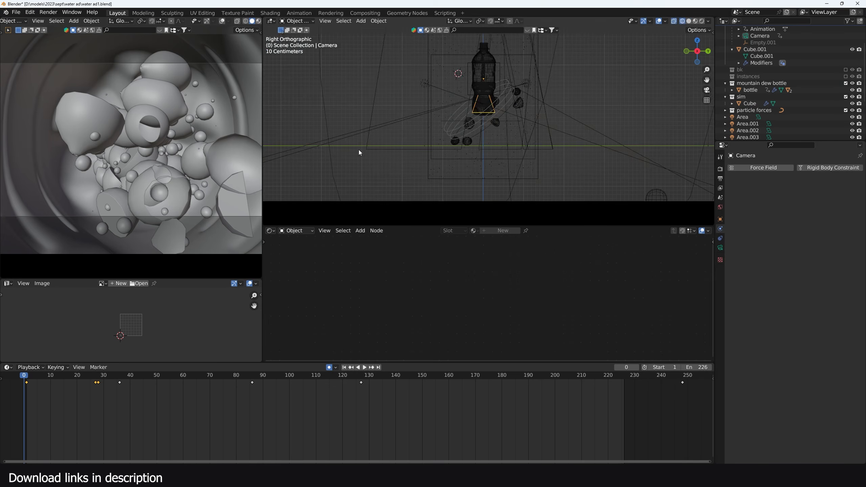
scroll(466, 165, up, 3)
key(space)
key(Home)
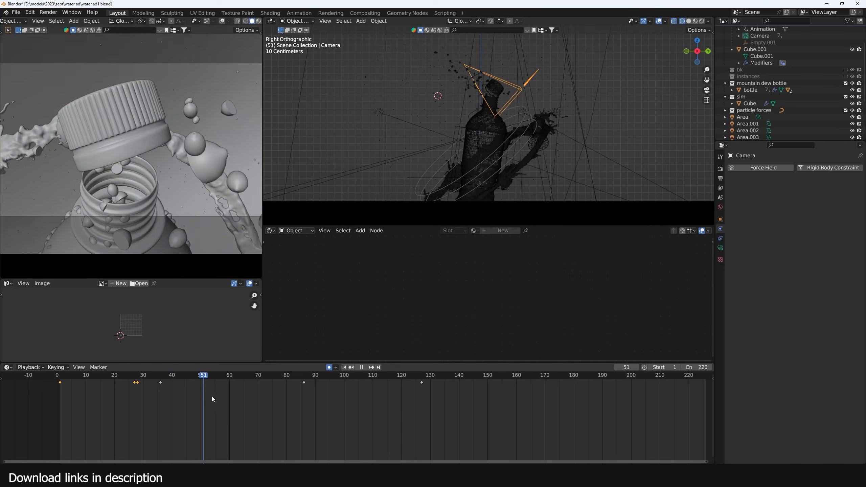
key(space)
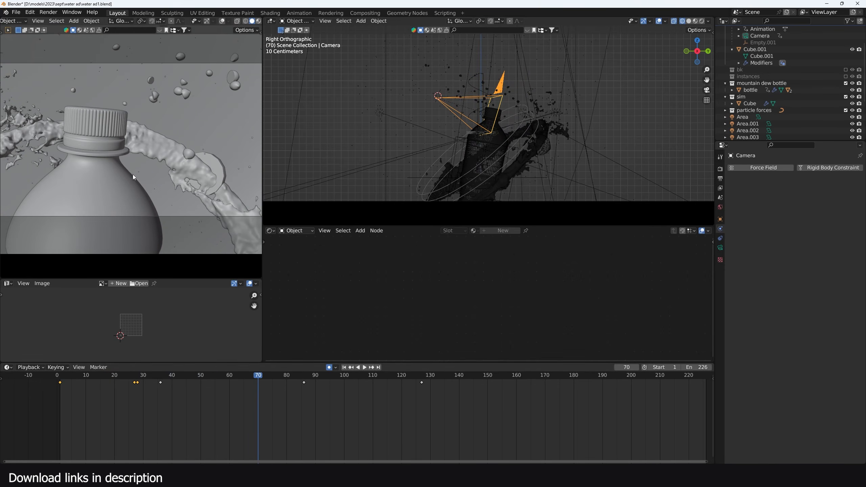
click(265, 377)
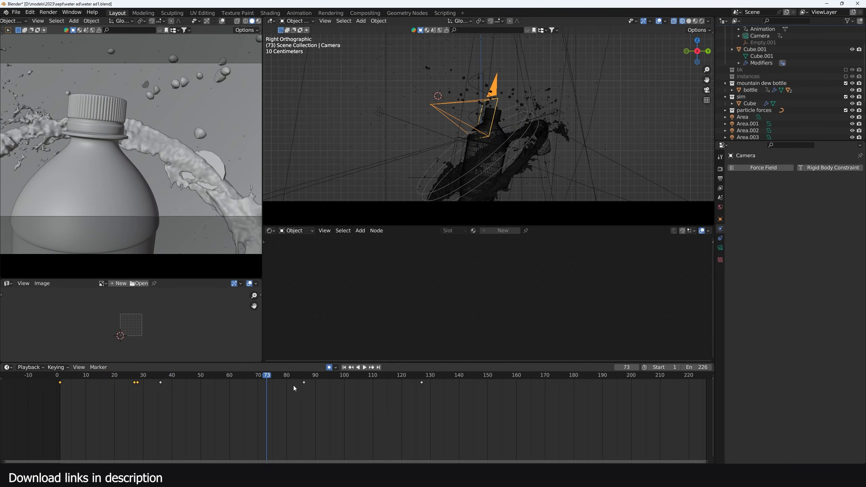
drag(294, 386, 362, 386)
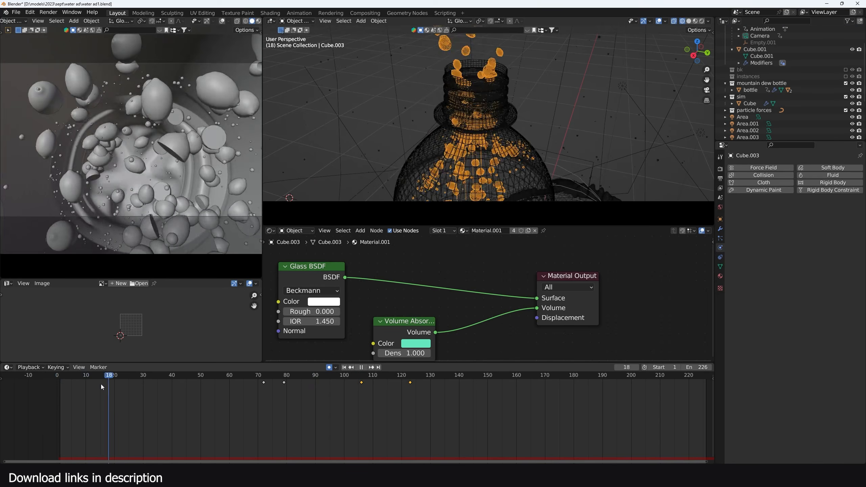
drag(101, 384, 83, 384)
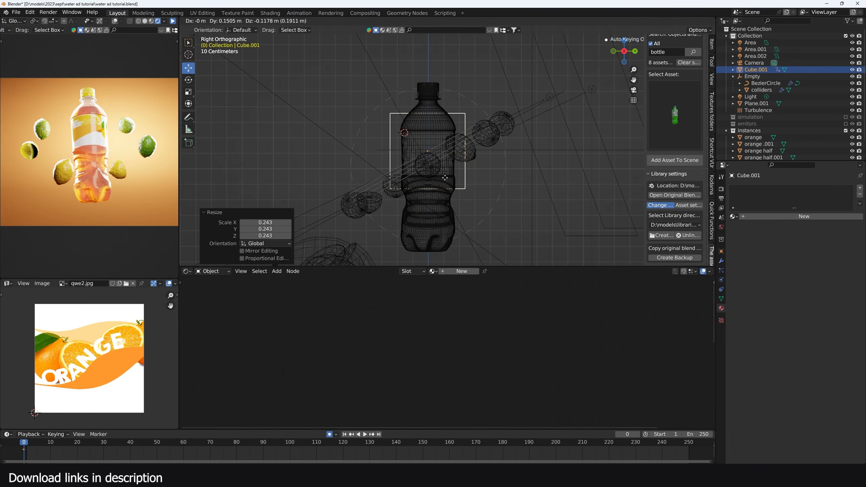
Place the cube over the bottle body, stretch it along Z and scale it down uniformly to about 0.424.
click(444, 177)
key(s)
key(z)
click(443, 244)
key(s)
Center the stretched cube inside the bottle from the top and side.
key(KP_7)
scroll(437, 179, down, 5)
key(g)
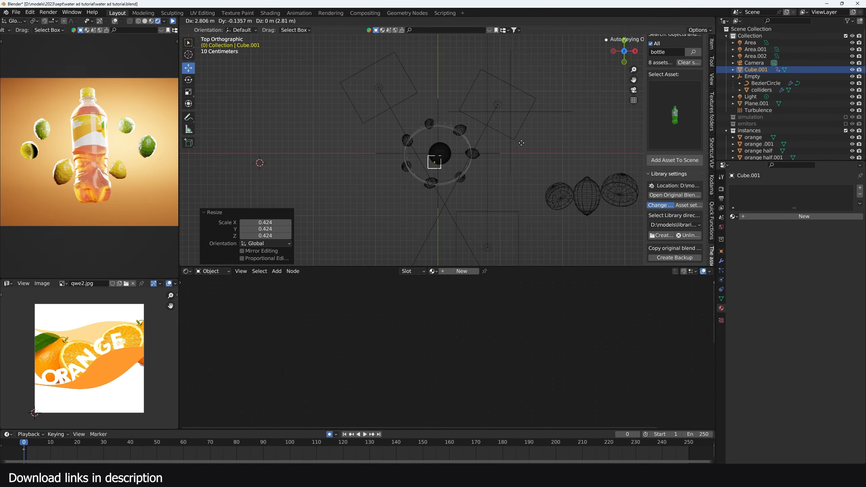
click(525, 137)
key(KP_3)
scroll(525, 136, up, 5)
key(g)
click(522, 140)
middle_drag(521, 189, 571, 206)
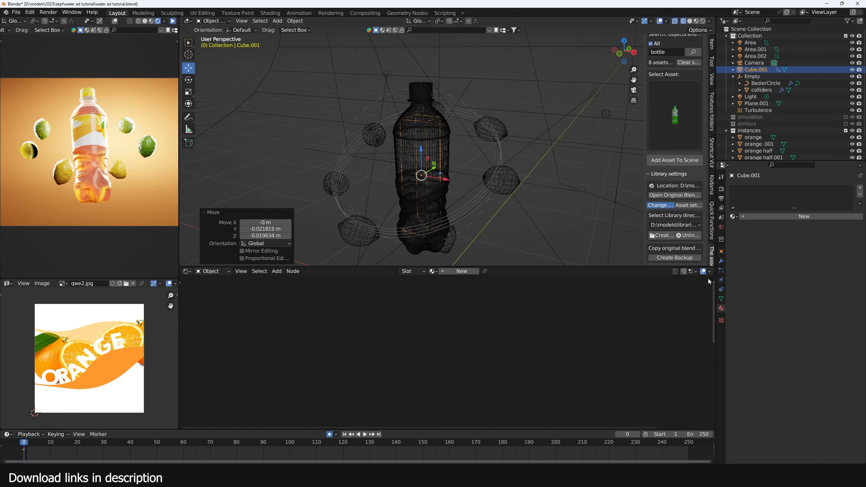
Add an emitter particle system to the cube inside the bottle.
click(721, 271)
click(860, 187)
click(783, 378)
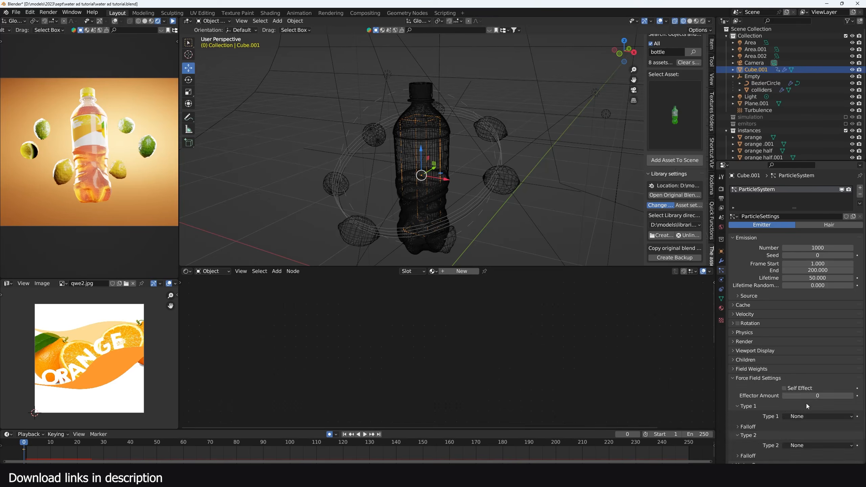
click(766, 376)
click(446, 141)
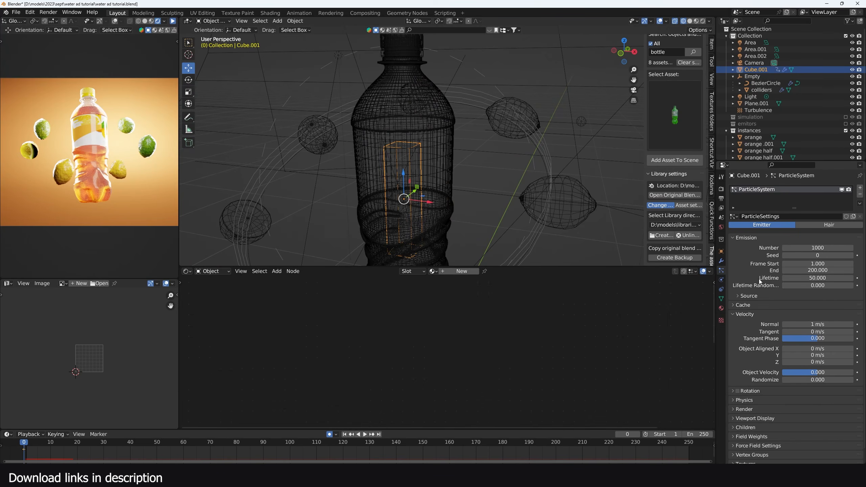
Emit the cube's particles from its volume with normal velocity 0, gravity 0 and particle forces as the effector collection.
click(749, 296)
click(817, 306)
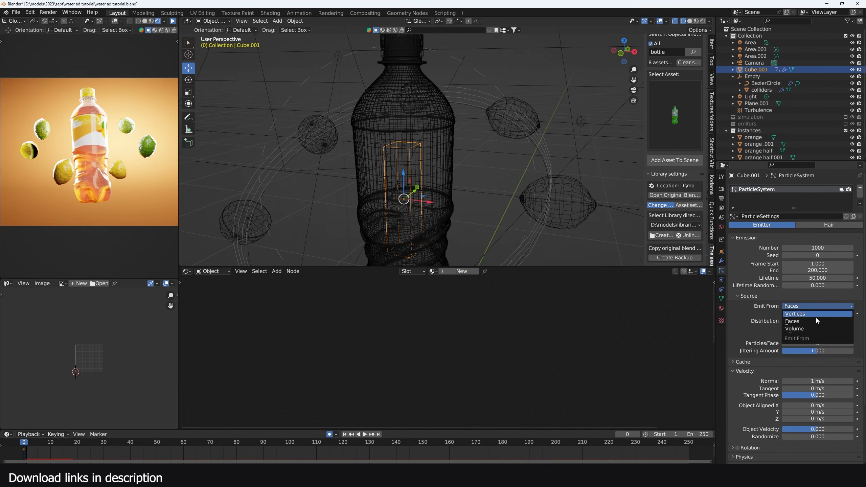
click(815, 328)
scroll(815, 334, down, 3)
drag(817, 340, 808, 340)
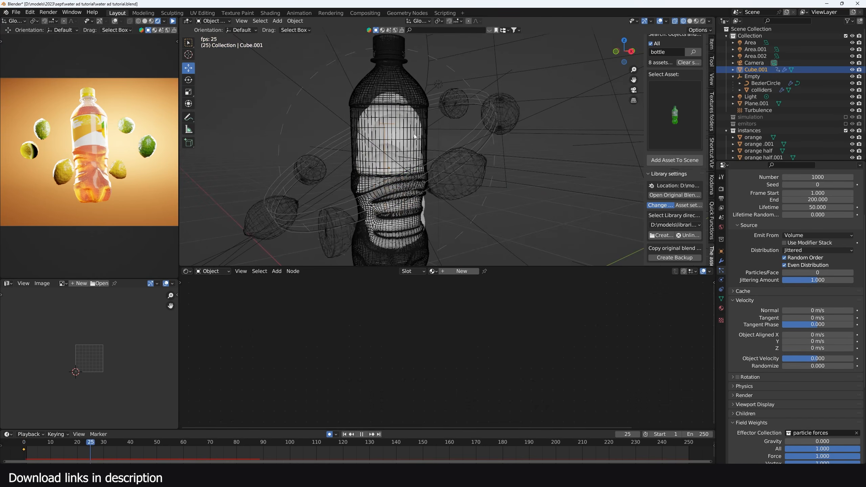
key(Escape)
Enable collision physics on the bottle and play the animation to test the particles against it.
click(424, 99)
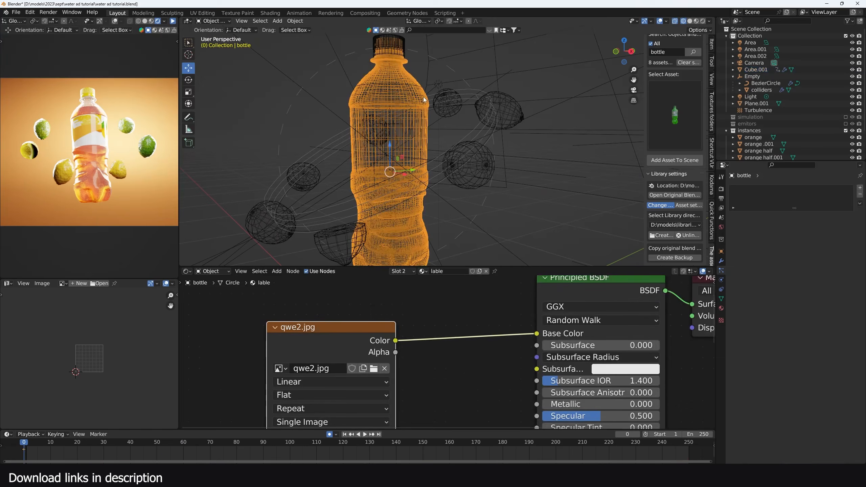
click(722, 279)
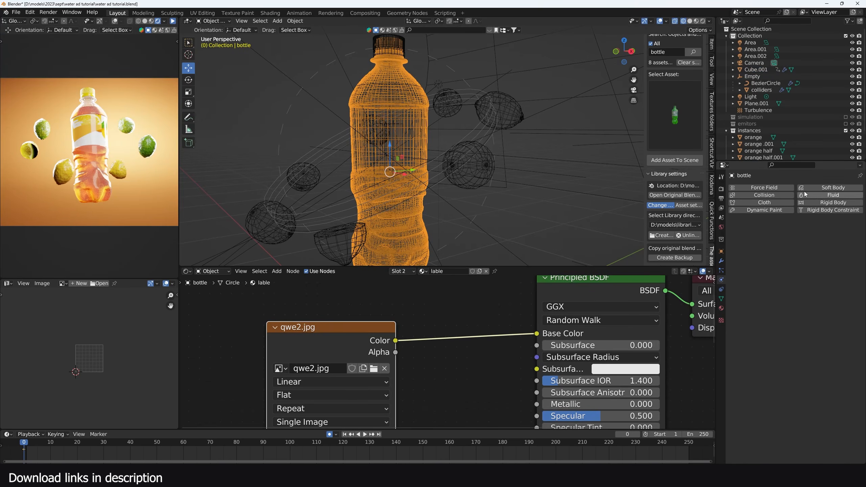
click(781, 195)
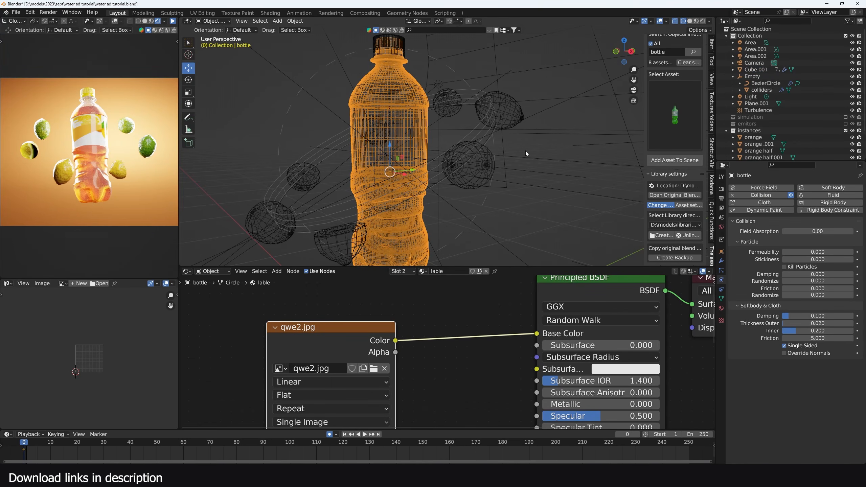
key(space)
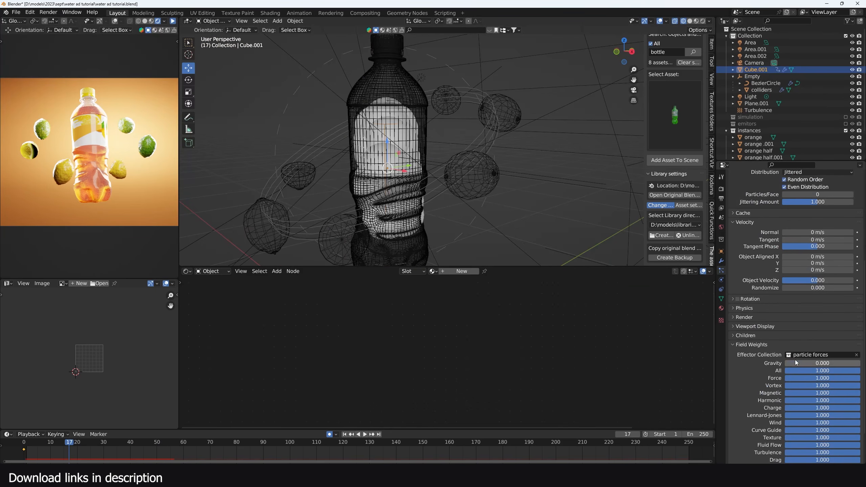
Render the cube's particles as a collection, using instances as the instance collection.
click(760, 317)
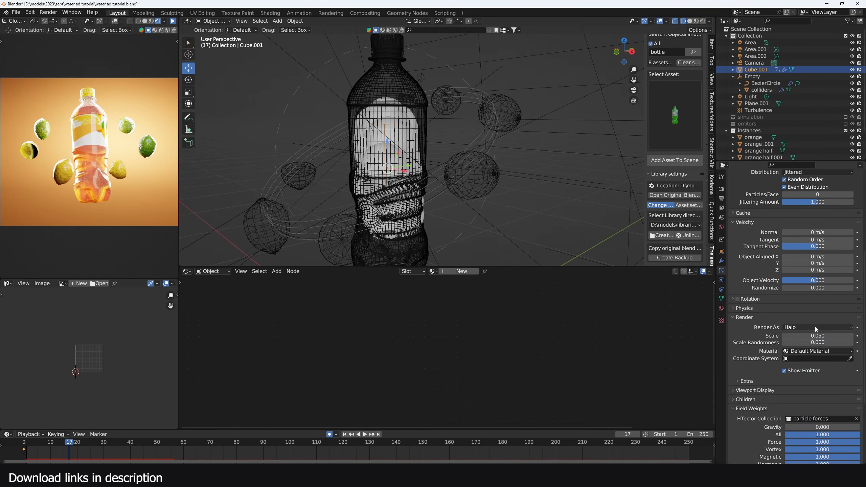
click(815, 328)
click(810, 367)
click(807, 377)
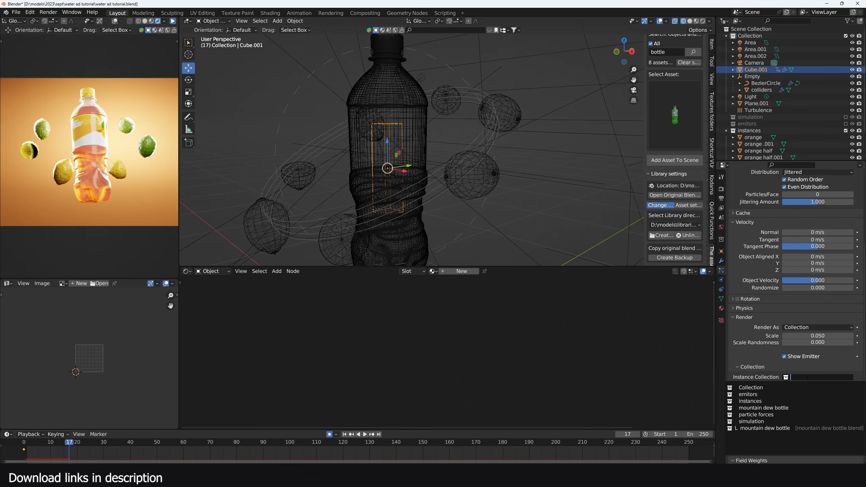
click(782, 401)
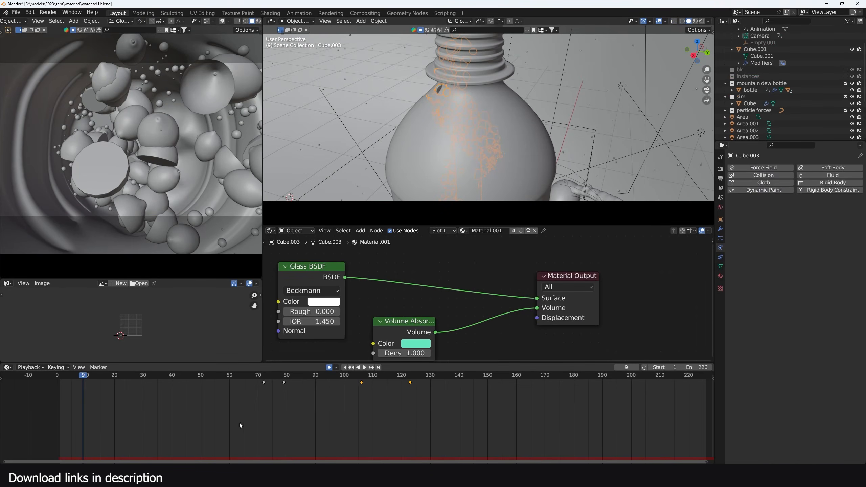
In the finished ad scene, scrub to frame 39 and play on to examine the particles inside the bottle neck and shoulder.
drag(75, 395, 169, 396)
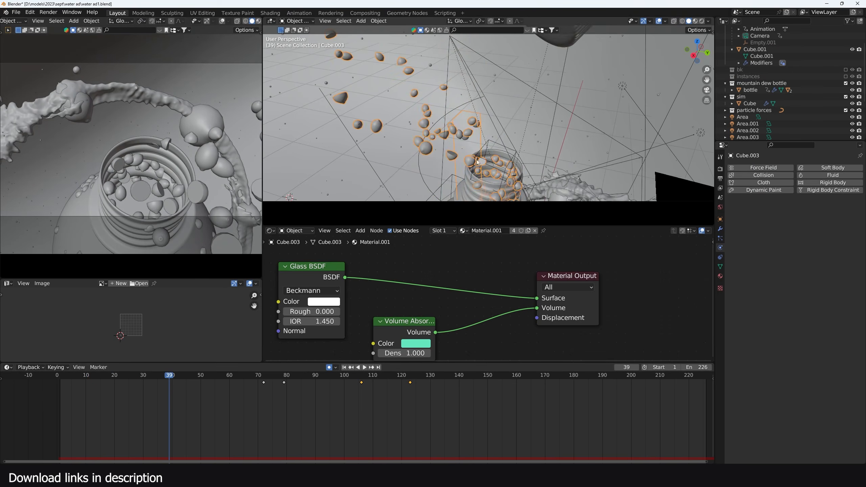
scroll(485, 157, down, 3)
scroll(486, 157, up, 3)
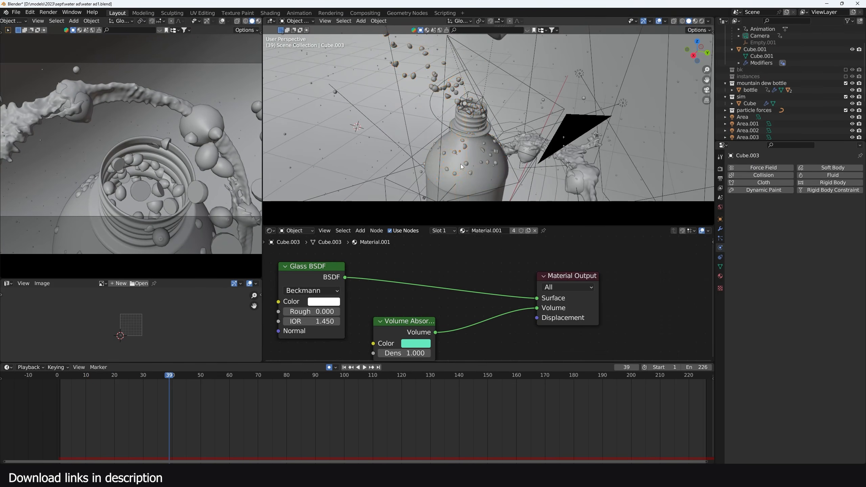
scroll(460, 164, up, 5)
middle_drag(457, 84, 422, 80)
click(421, 80)
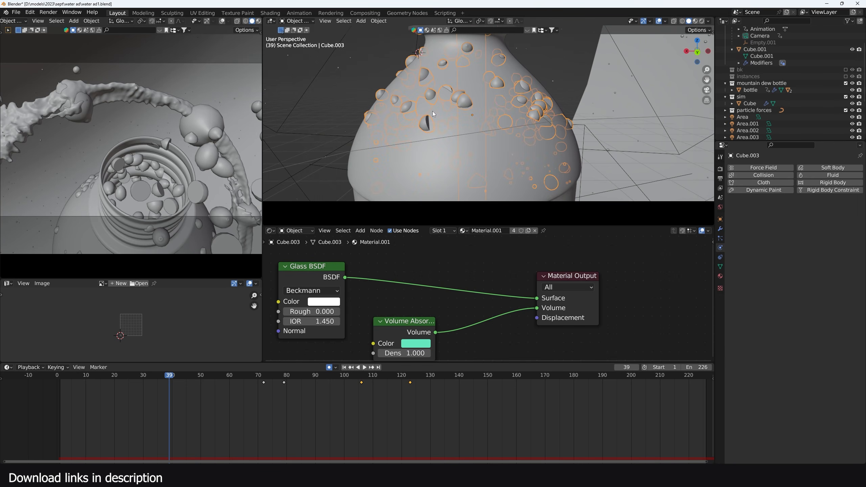
key(space)
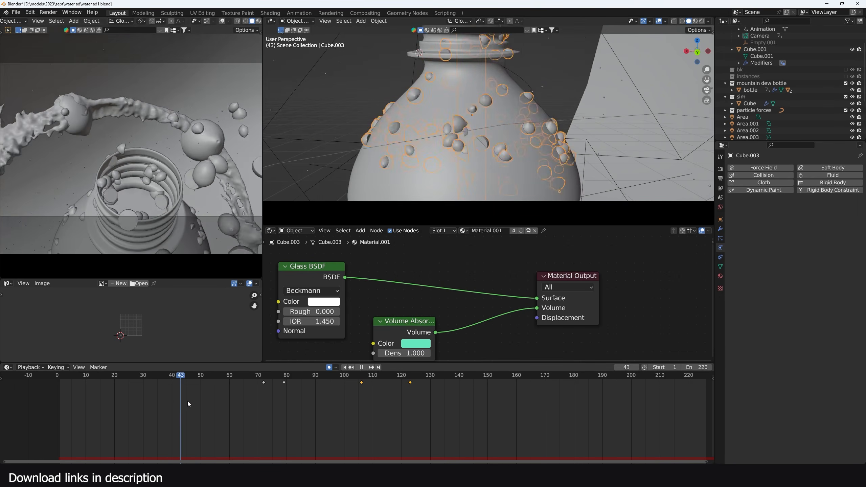
key(space)
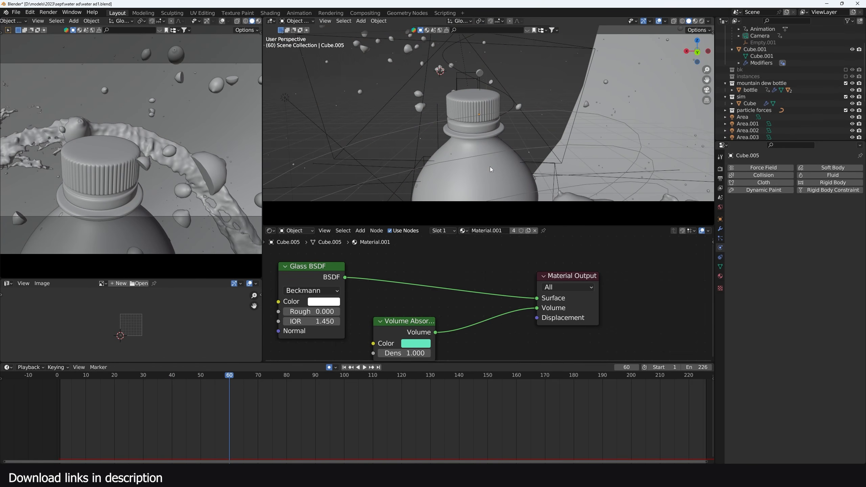
Review the bottle's collision settings and Kill Particles option, and replay from frame 52 to check the particles around the closing cap.
scroll(526, 167, up, 4)
middle_drag(490, 167, 584, 102)
click(520, 122)
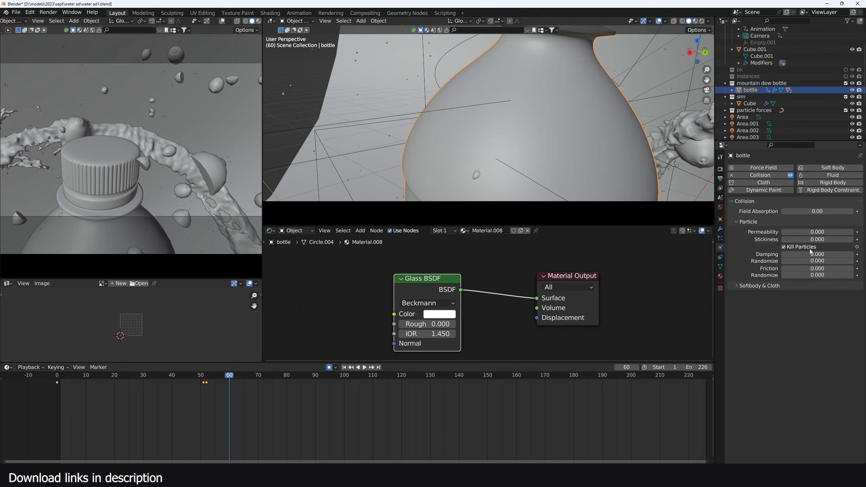
drag(176, 376, 206, 389)
scroll(503, 117, down, 2)
middle_drag(503, 118, 510, 90)
scroll(509, 121, down, 2)
scroll(494, 109, up, 2)
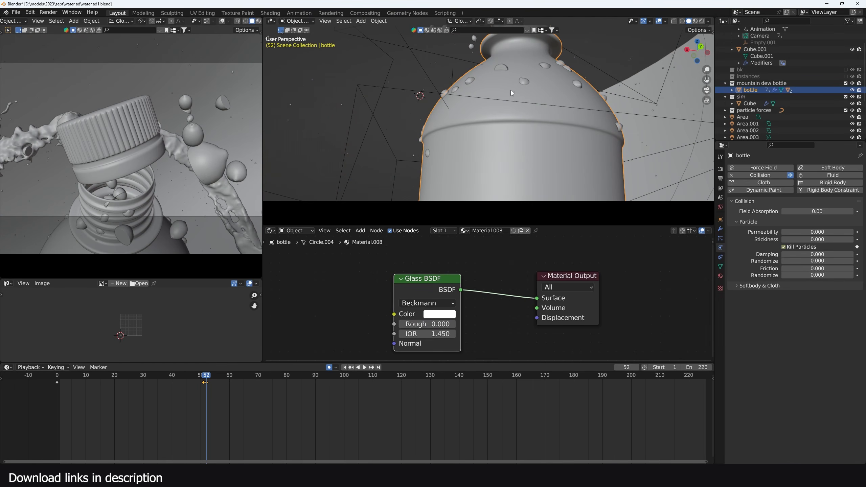
key(space)
key(space)
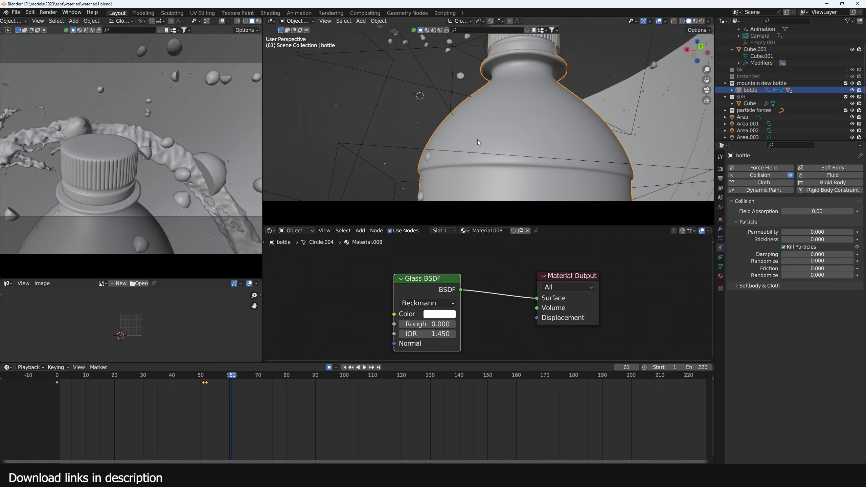
scroll(245, 187, down, 3)
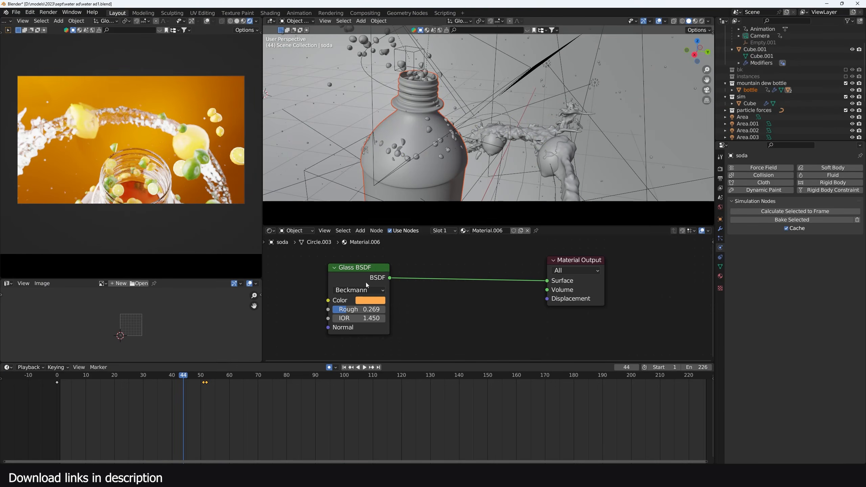
Unhide the remaining area and point lights in the lights collection one by one, checking each one's effect on the rendered bottle.
scroll(473, 77, down, 4)
middle_drag(472, 77, 485, 65)
middle_drag(196, 56, 125, 105)
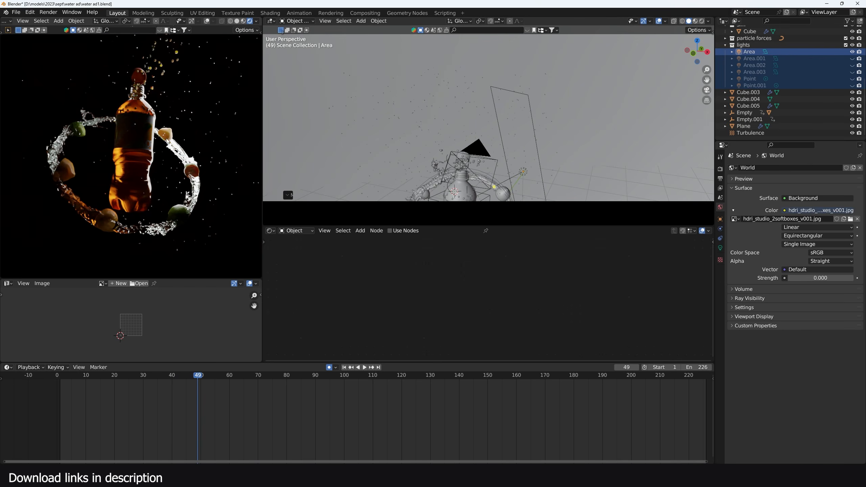
scroll(195, 164, up, 4)
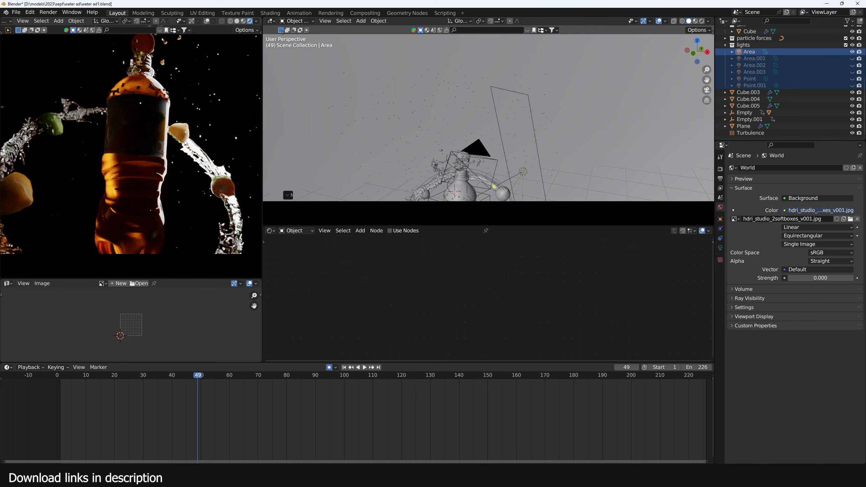
scroll(94, 158, down, 3)
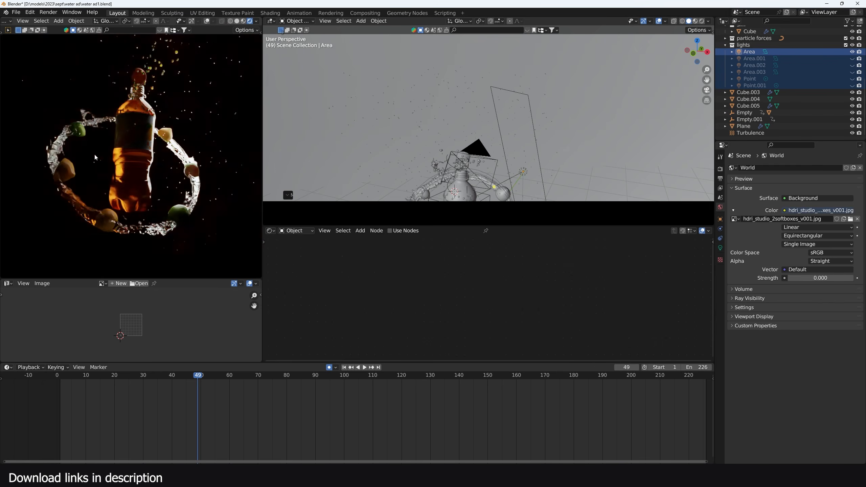
click(852, 58)
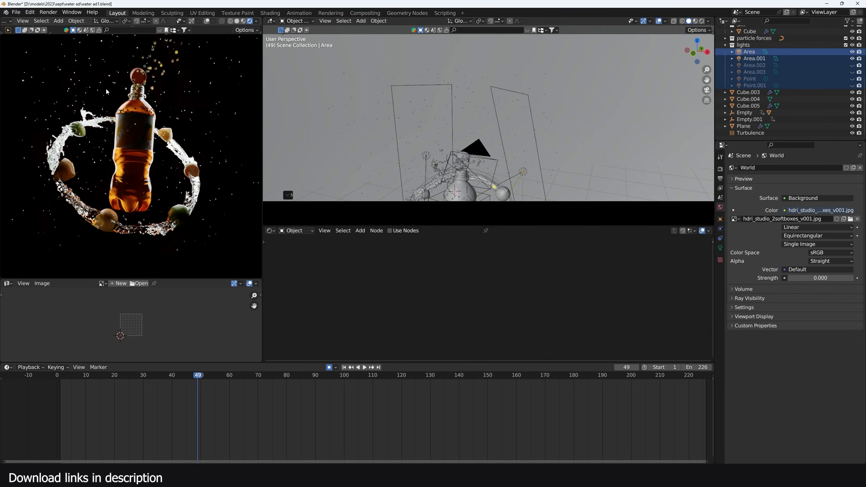
click(852, 65)
middle_drag(430, 136, 483, 149)
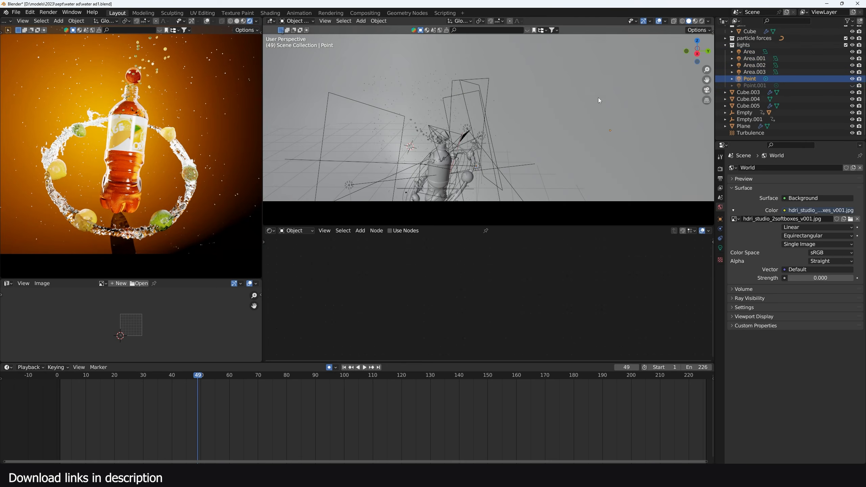
scroll(598, 98, down, 7)
middle_drag(598, 98, 560, 152)
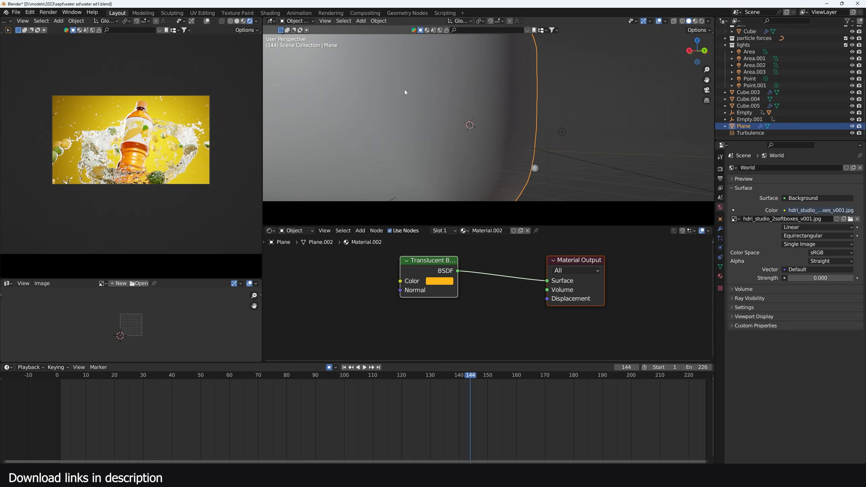